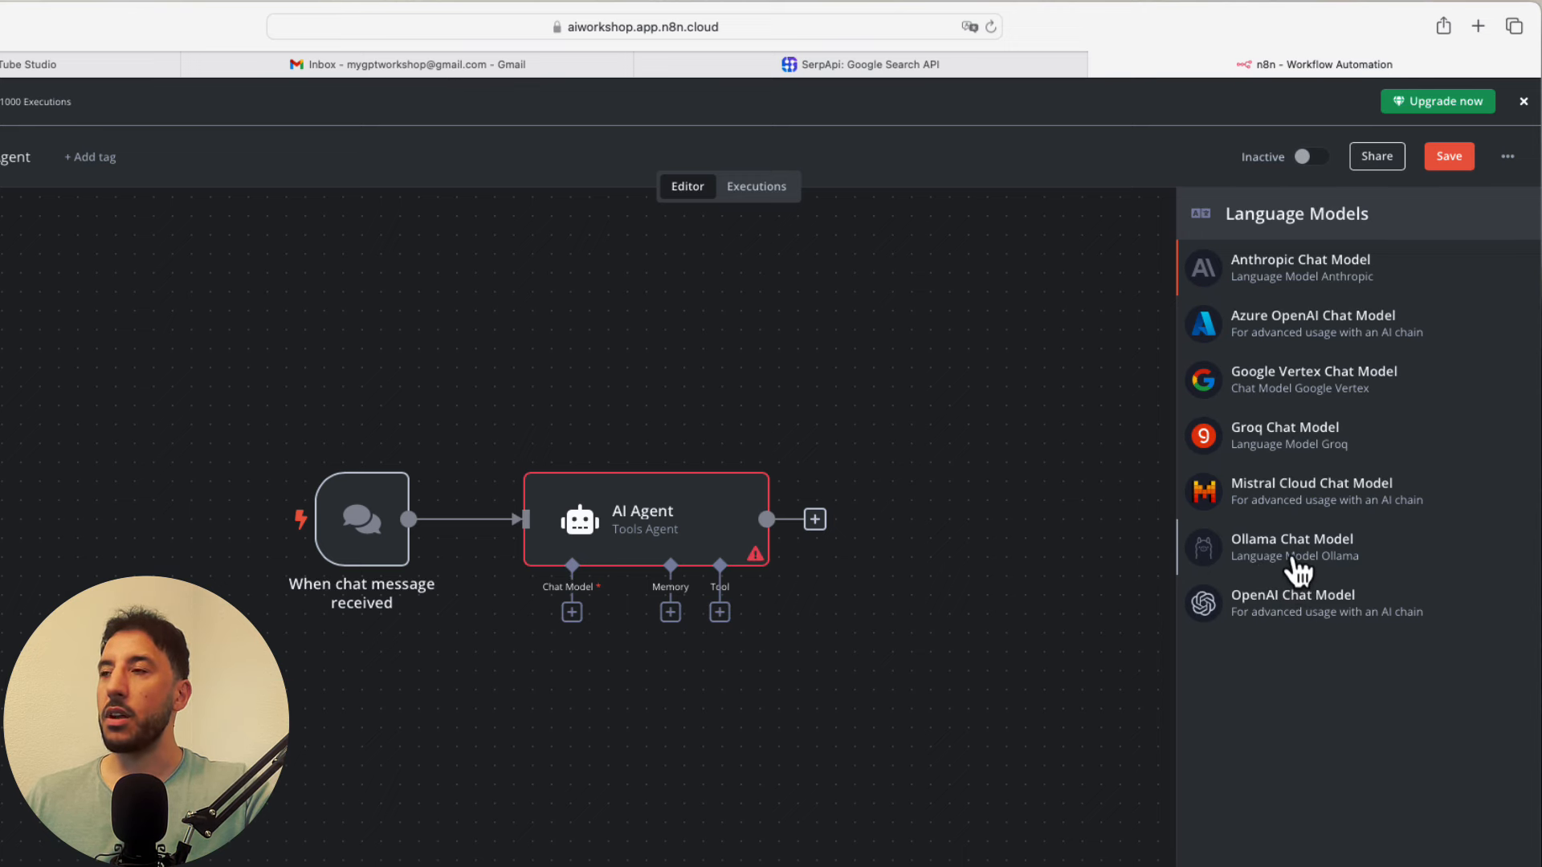
Step: Attach an OpenAI Chat Model to the AI Agent and open a new OpenAI credential for it
click(1289, 623)
click(668, 225)
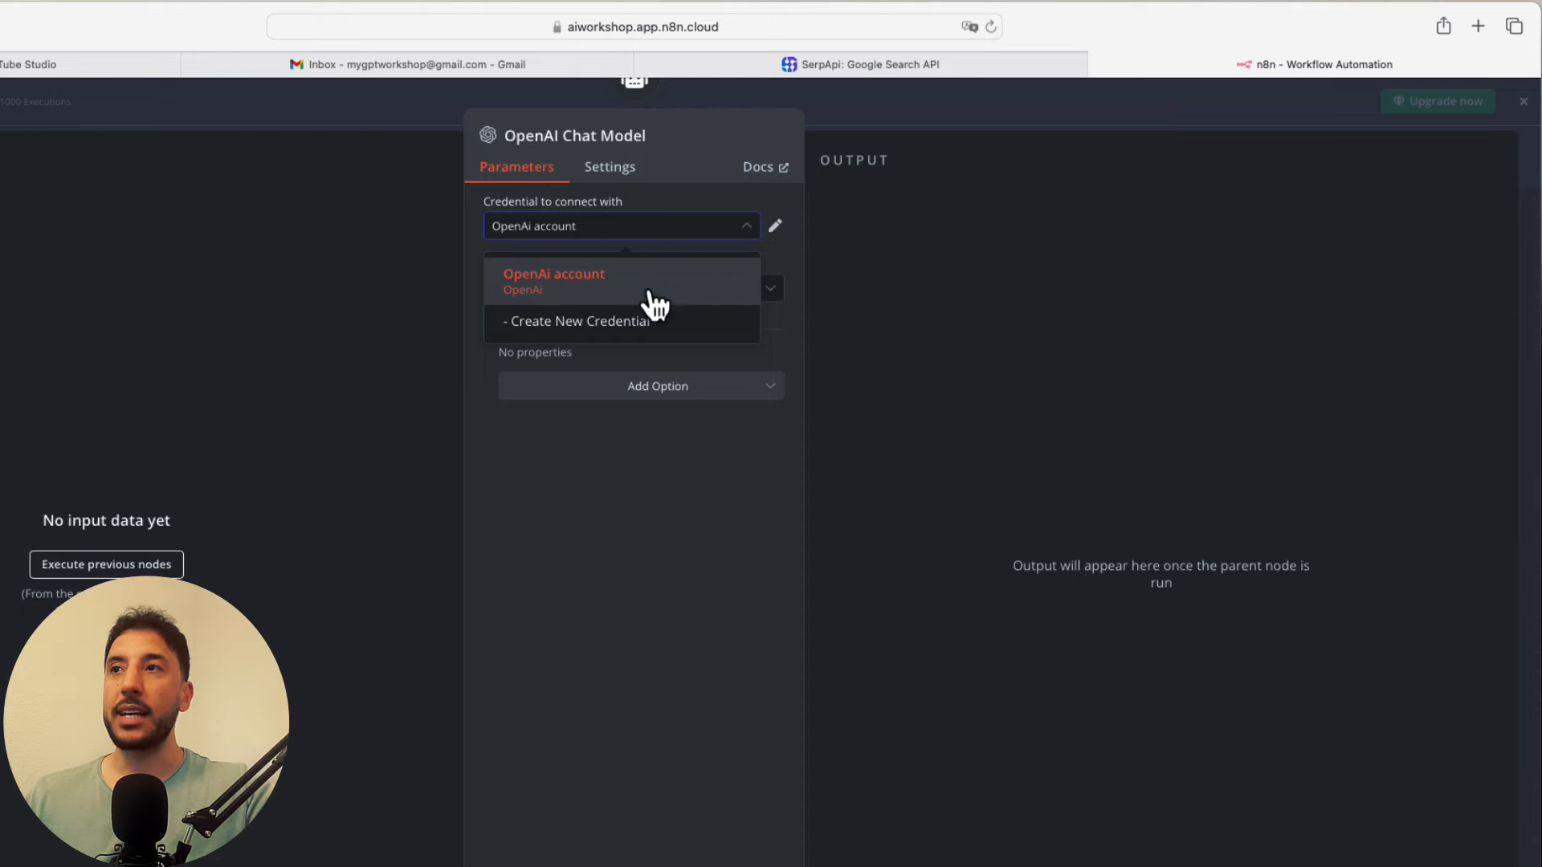
click(590, 331)
click(811, 355)
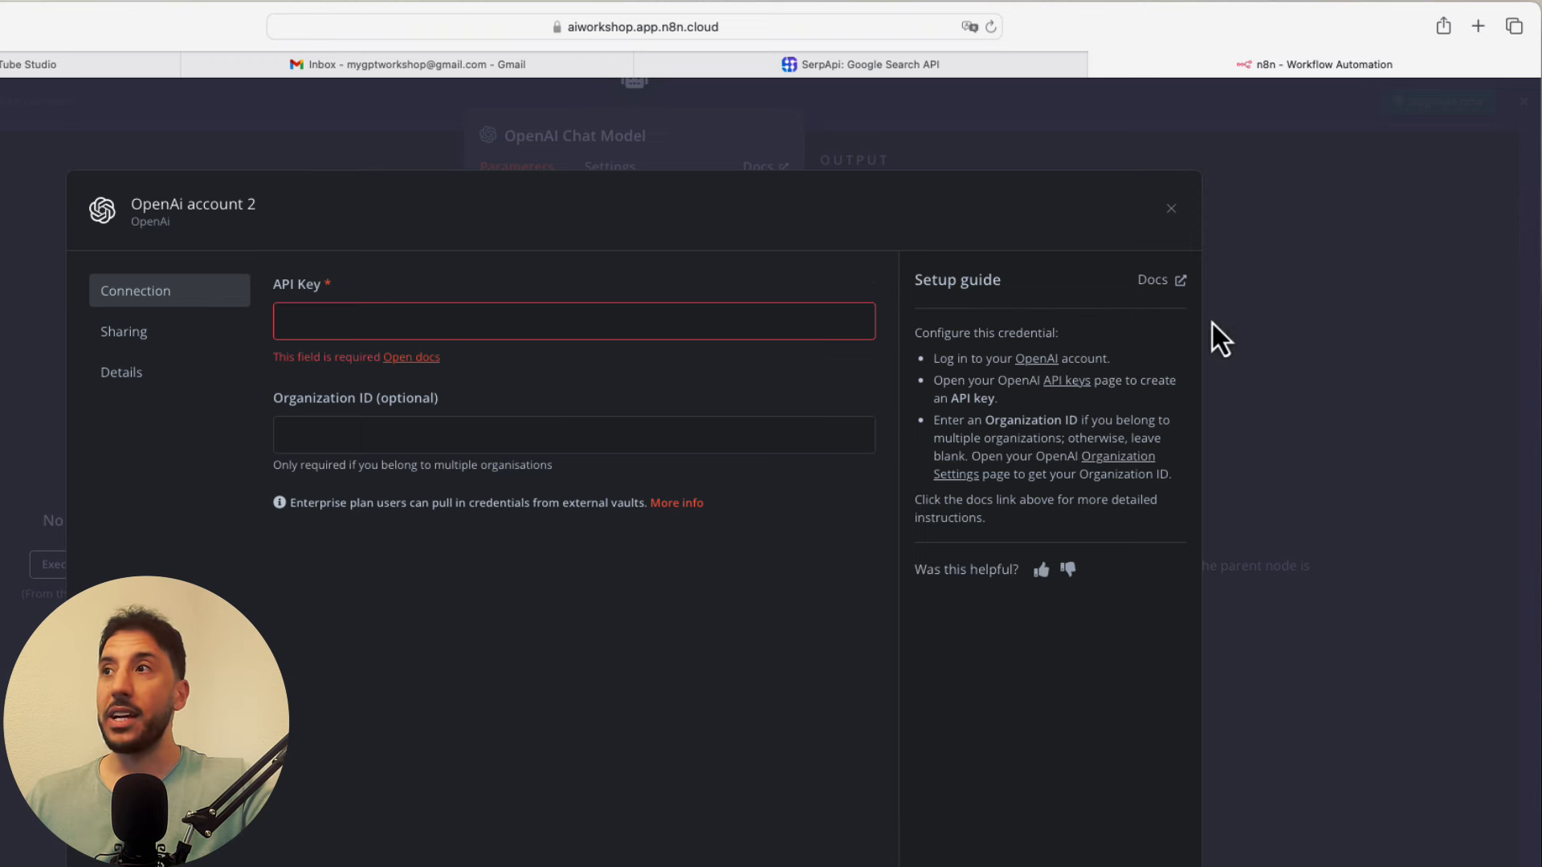
Step: Read the n8n documentation on OpenAI credentials and the linked OpenAI API documentation, and close the new credential without filling it in
click(1164, 285)
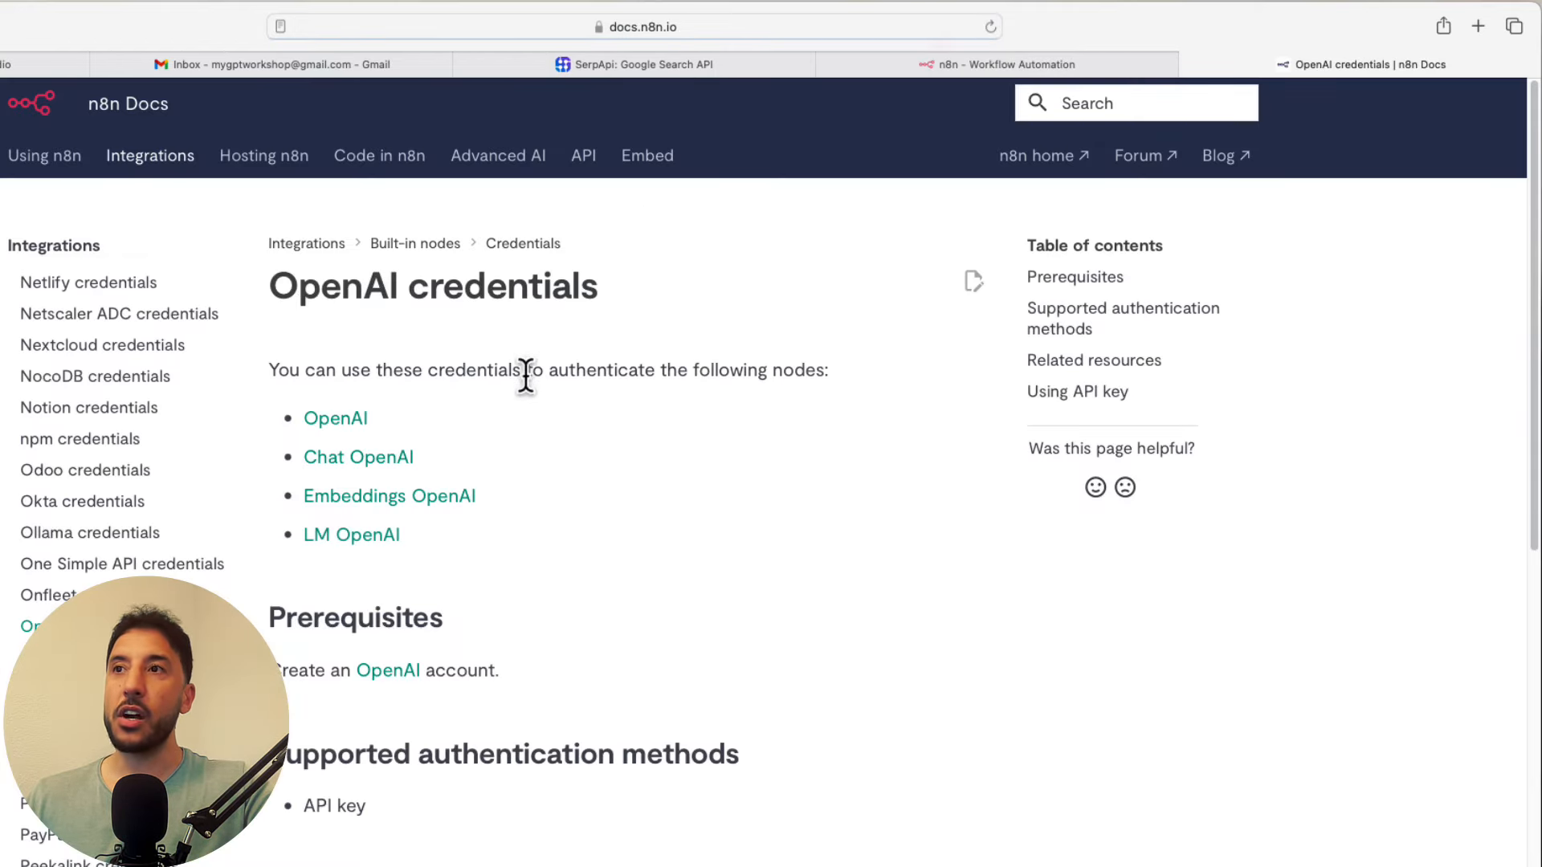
scroll(343, 540, down, 3)
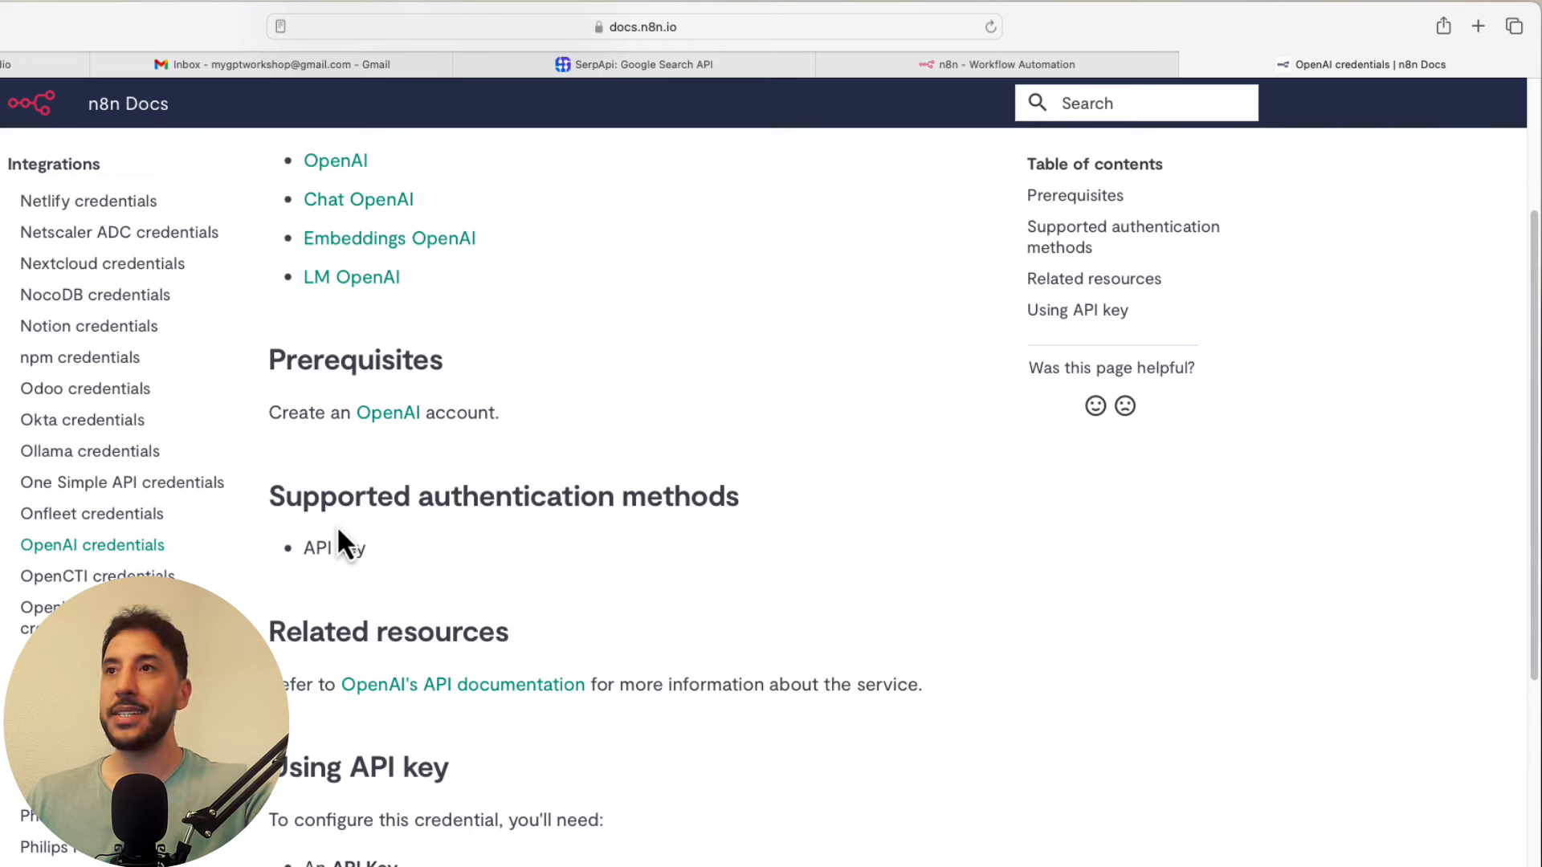
scroll(335, 525, up, 3)
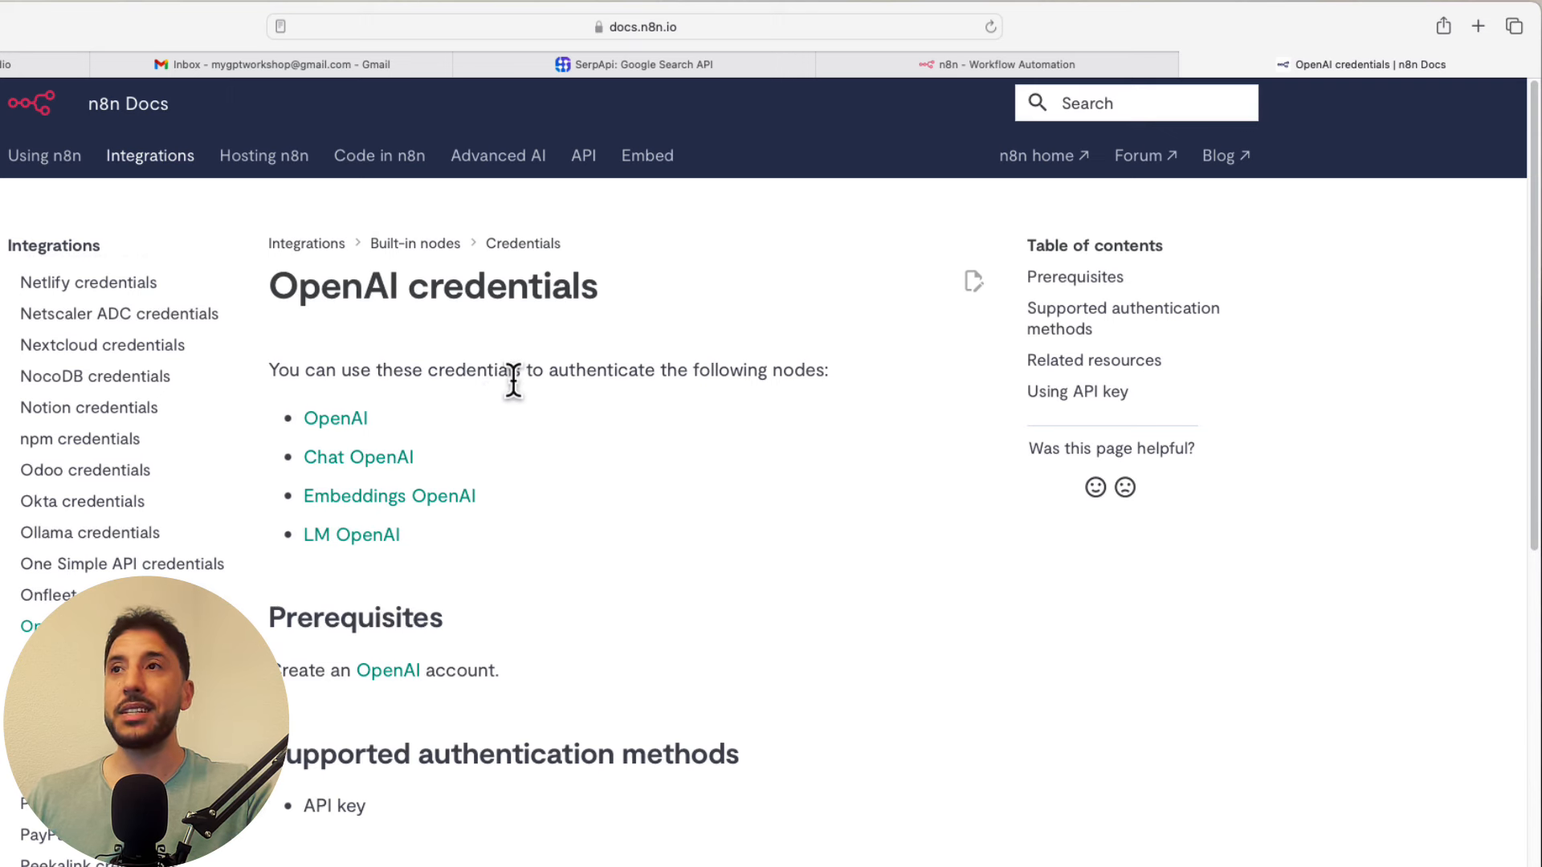
scroll(477, 440, down, 5)
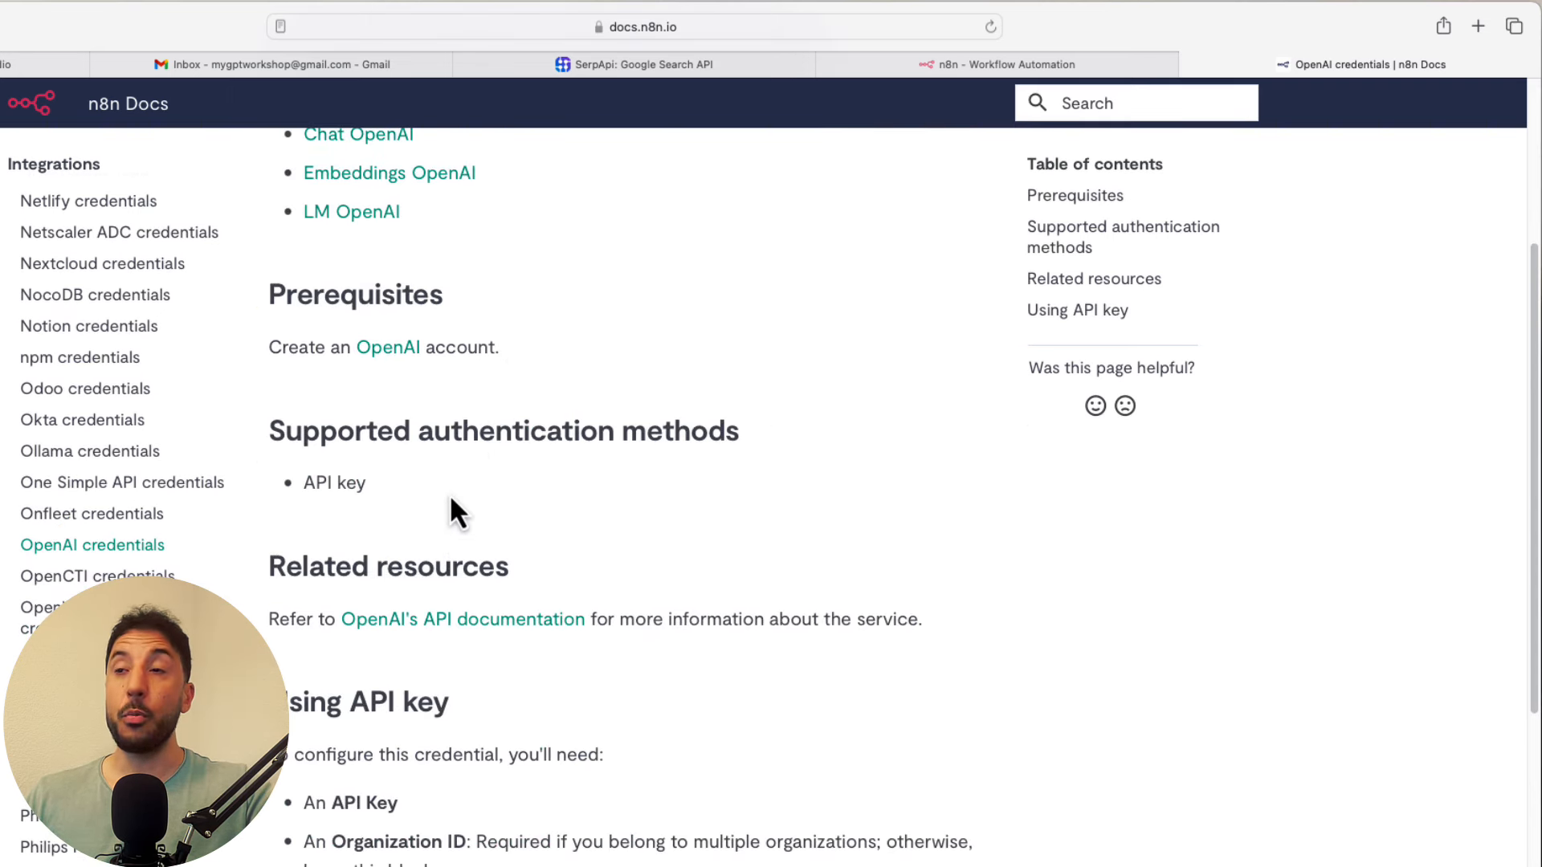
click(395, 625)
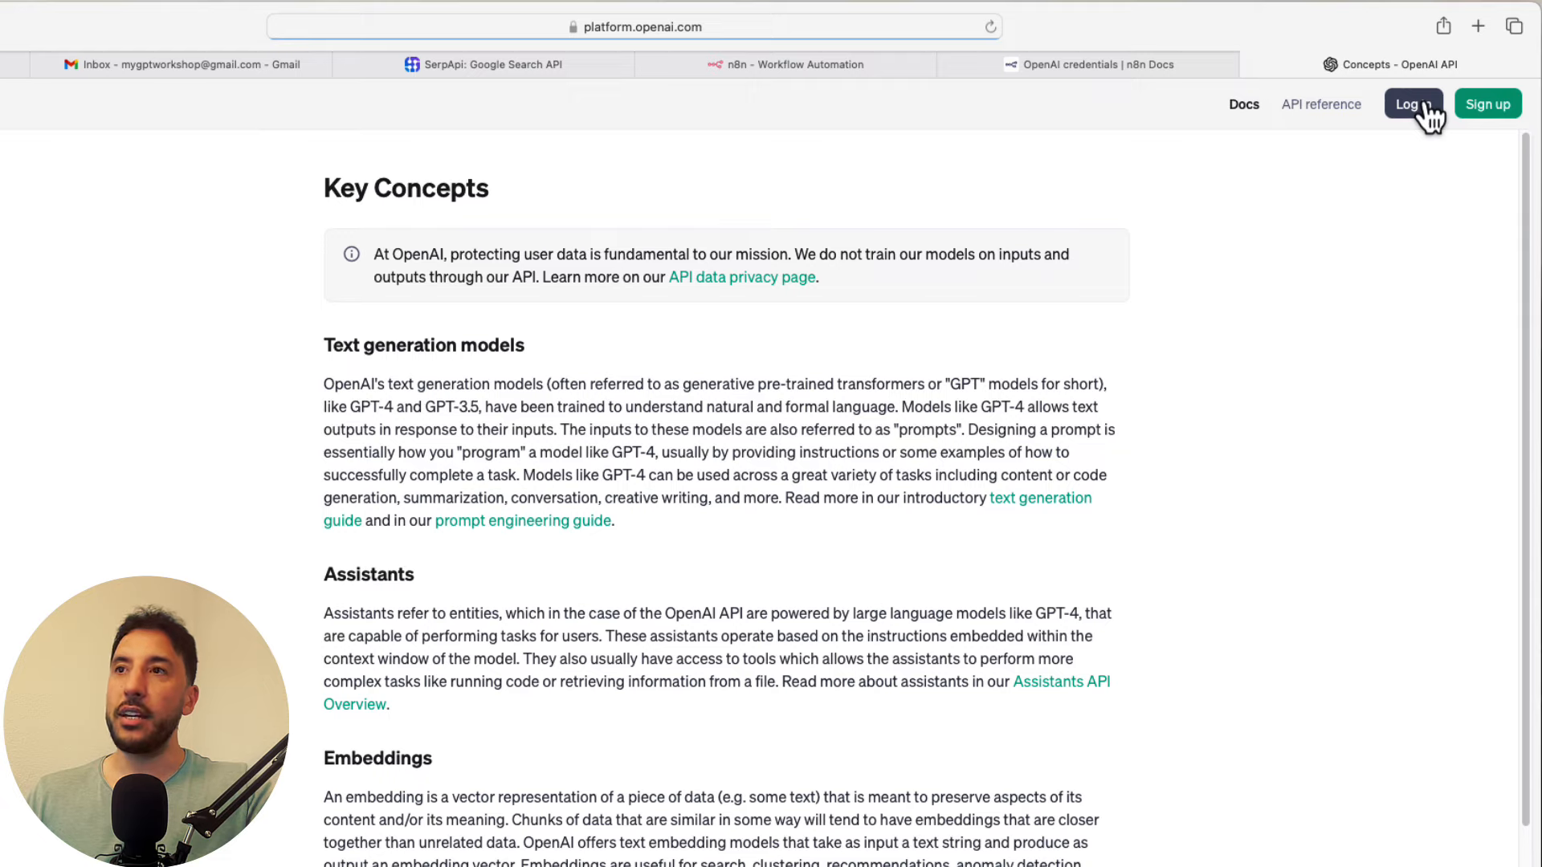
scroll(717, 562, down, 3)
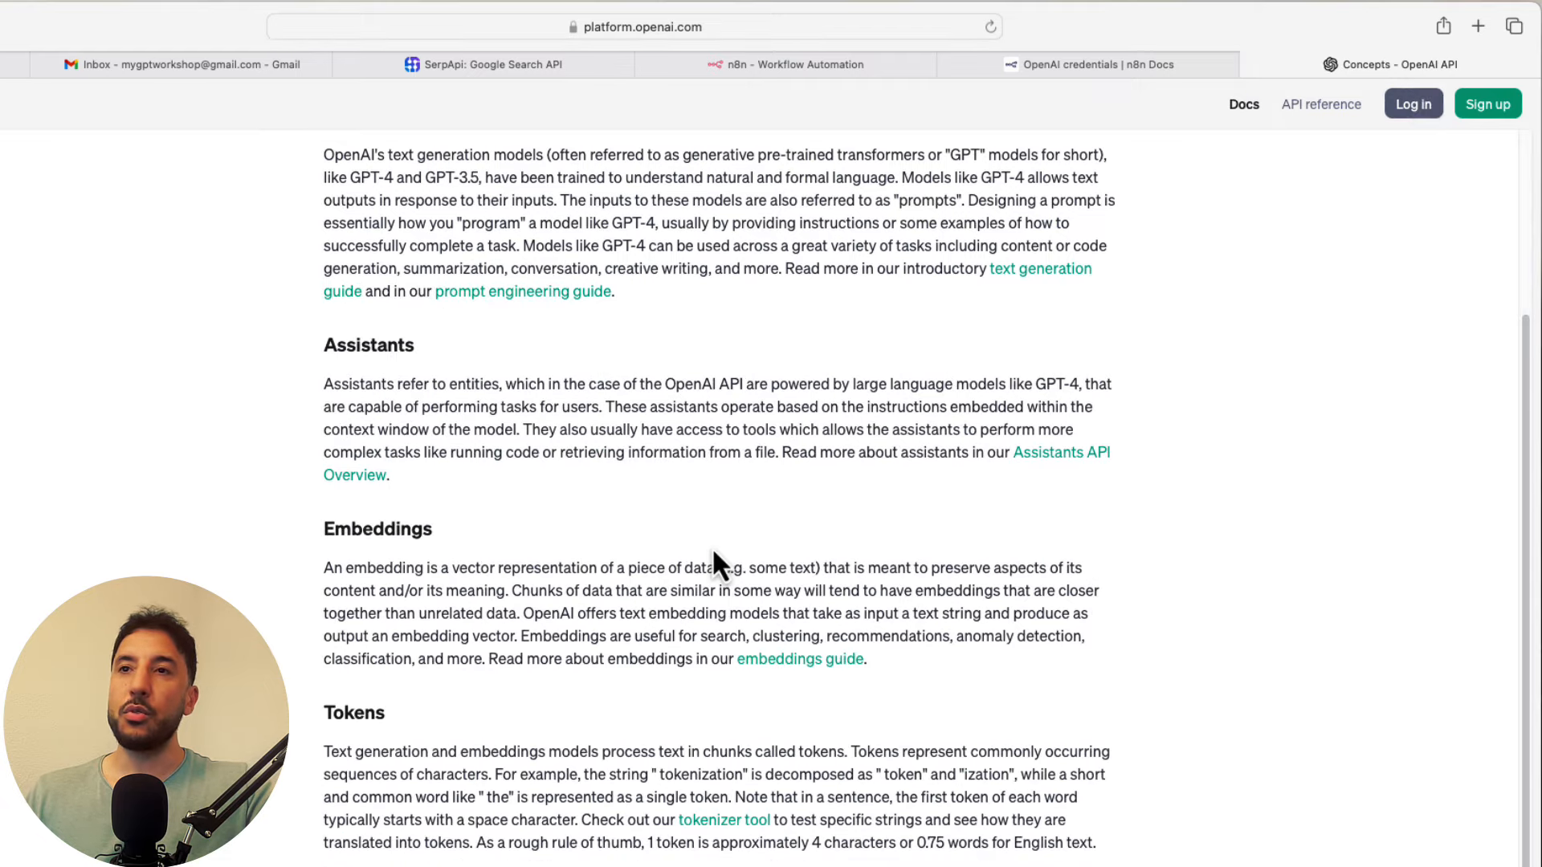
click(1251, 65)
click(1039, 65)
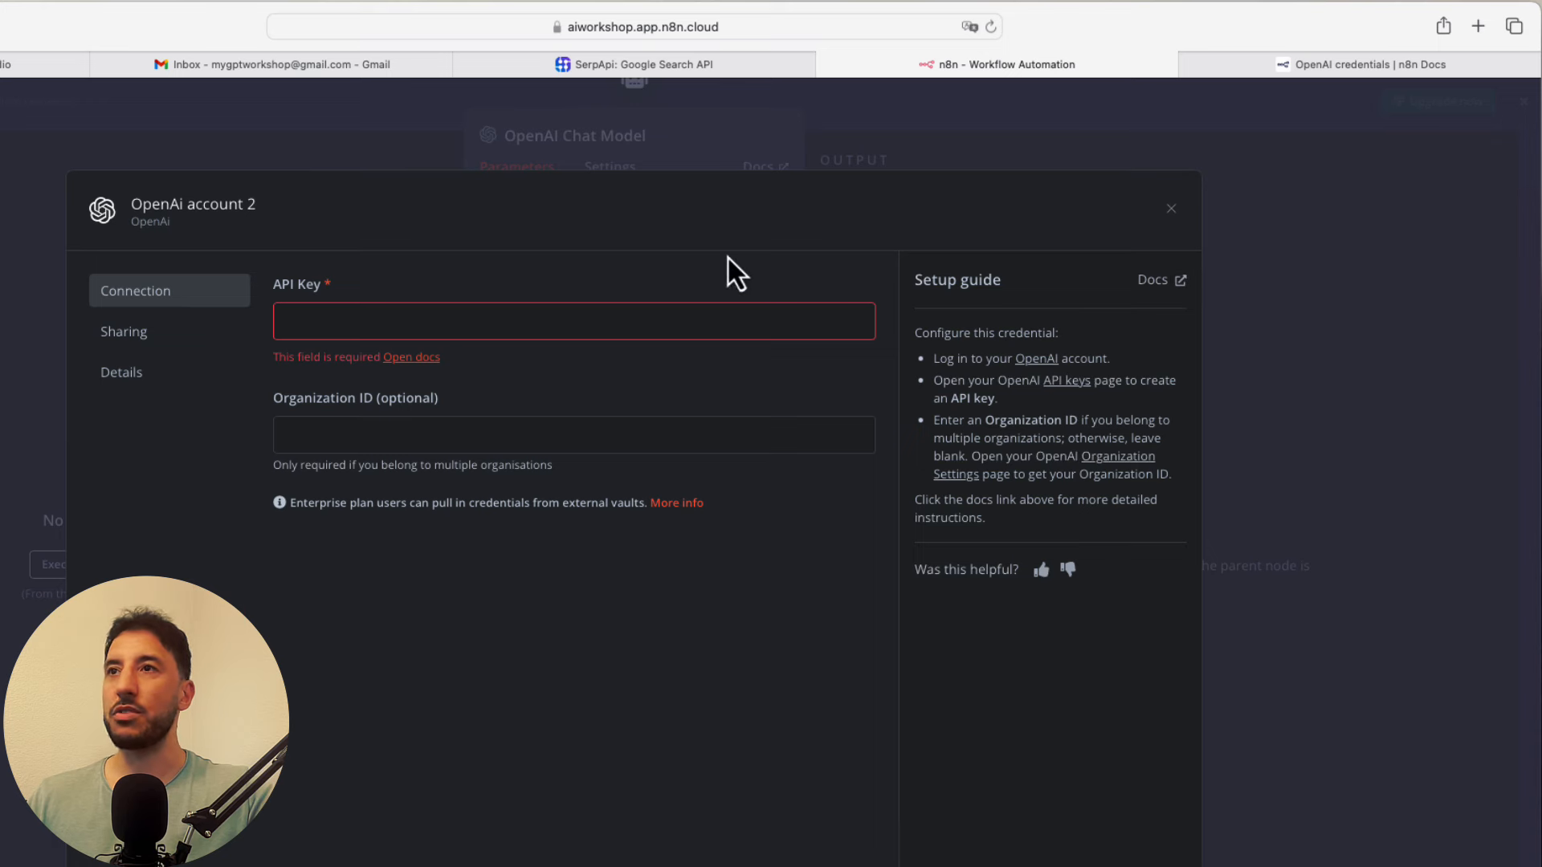
click(1171, 211)
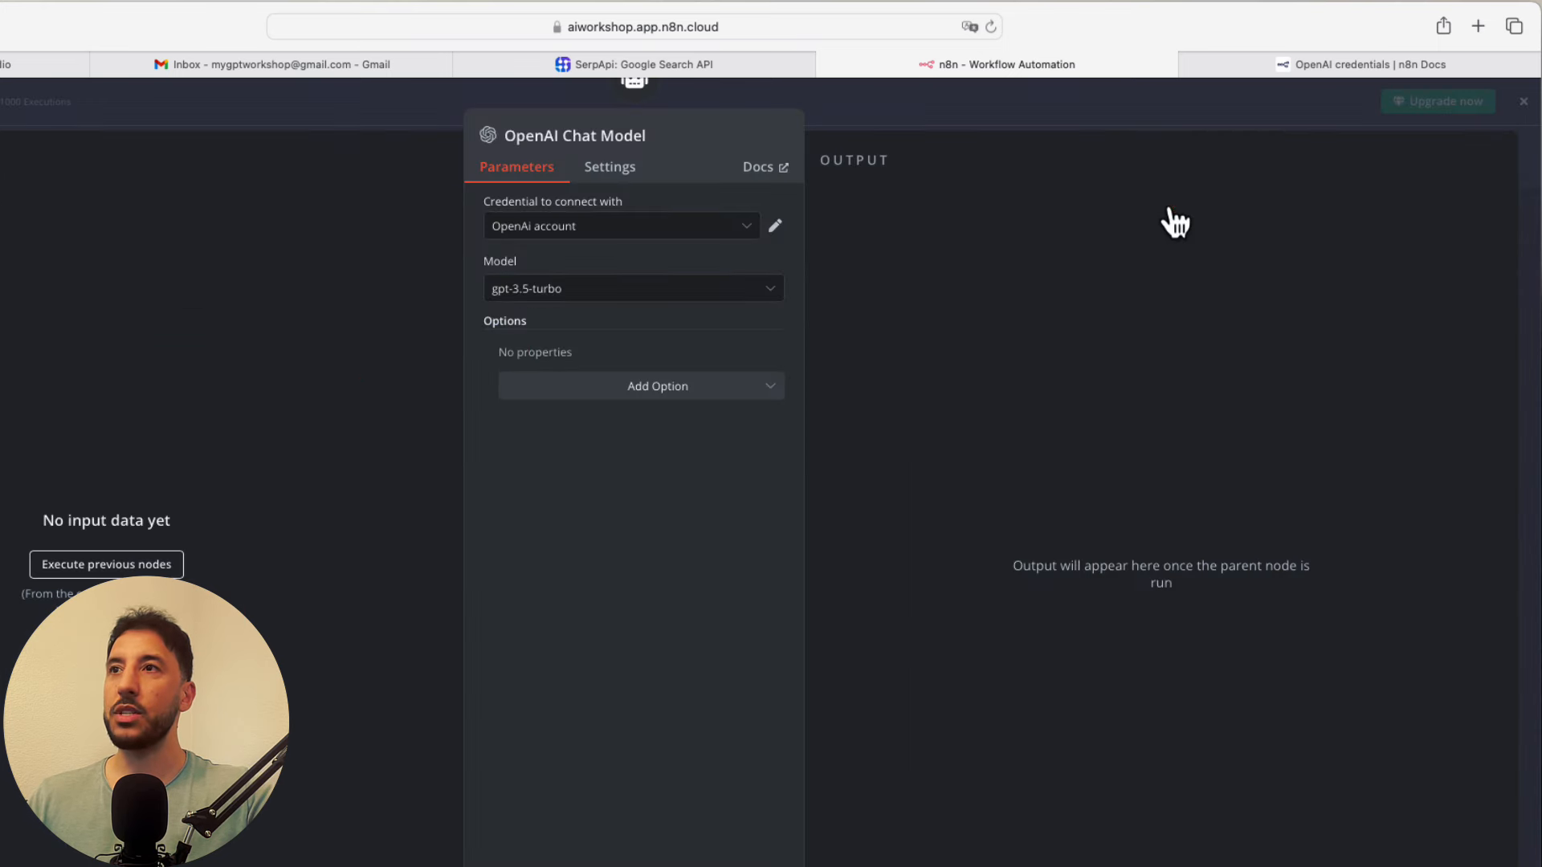
Step: Use the existing OpenAi account credential for the chat model and set its model to gpt-4
click(710, 232)
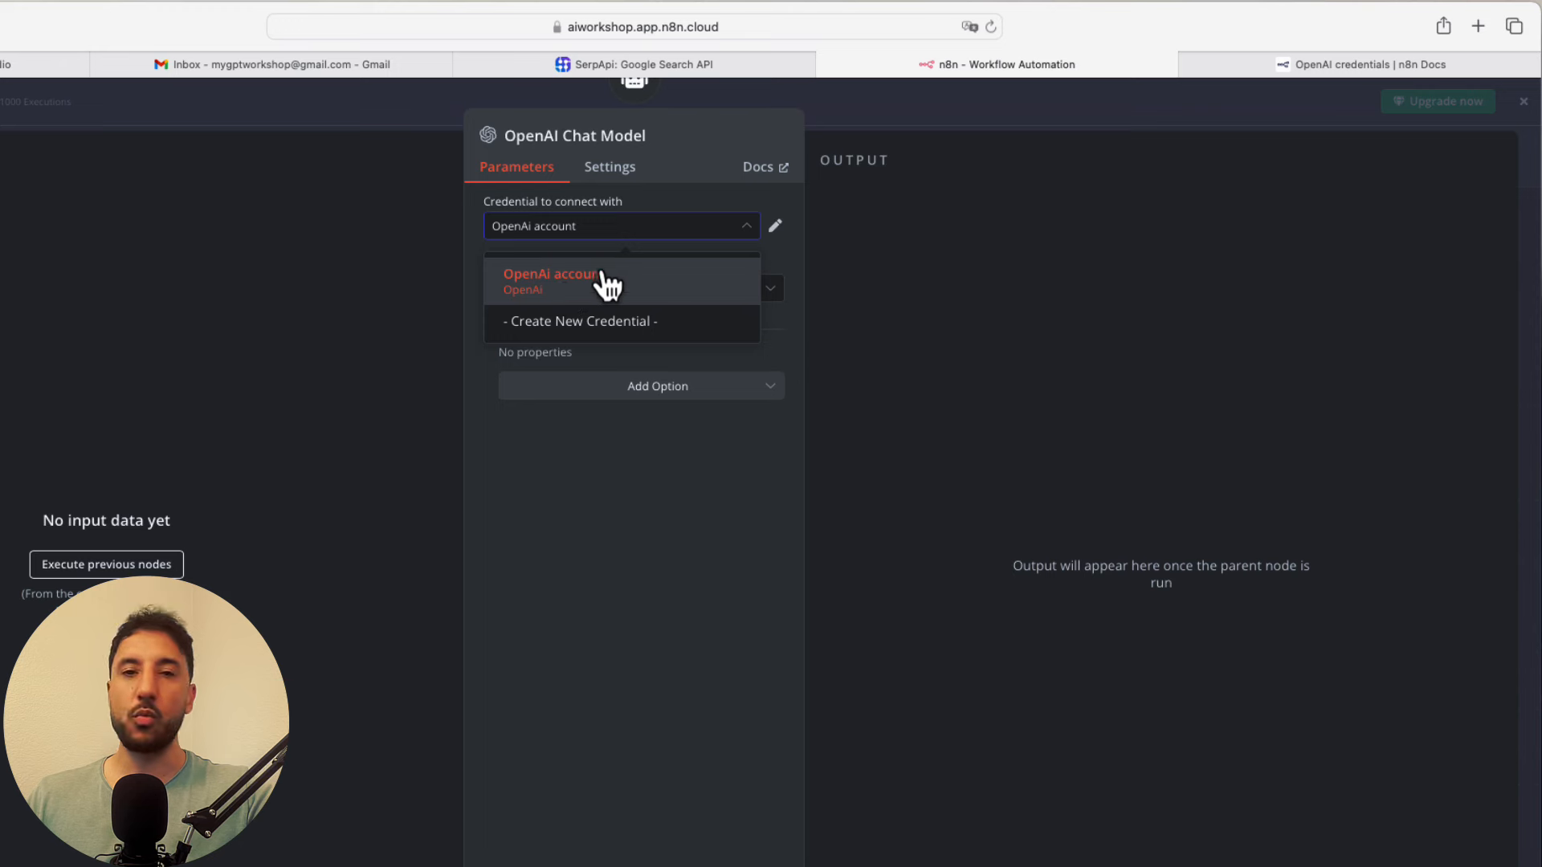
click(582, 301)
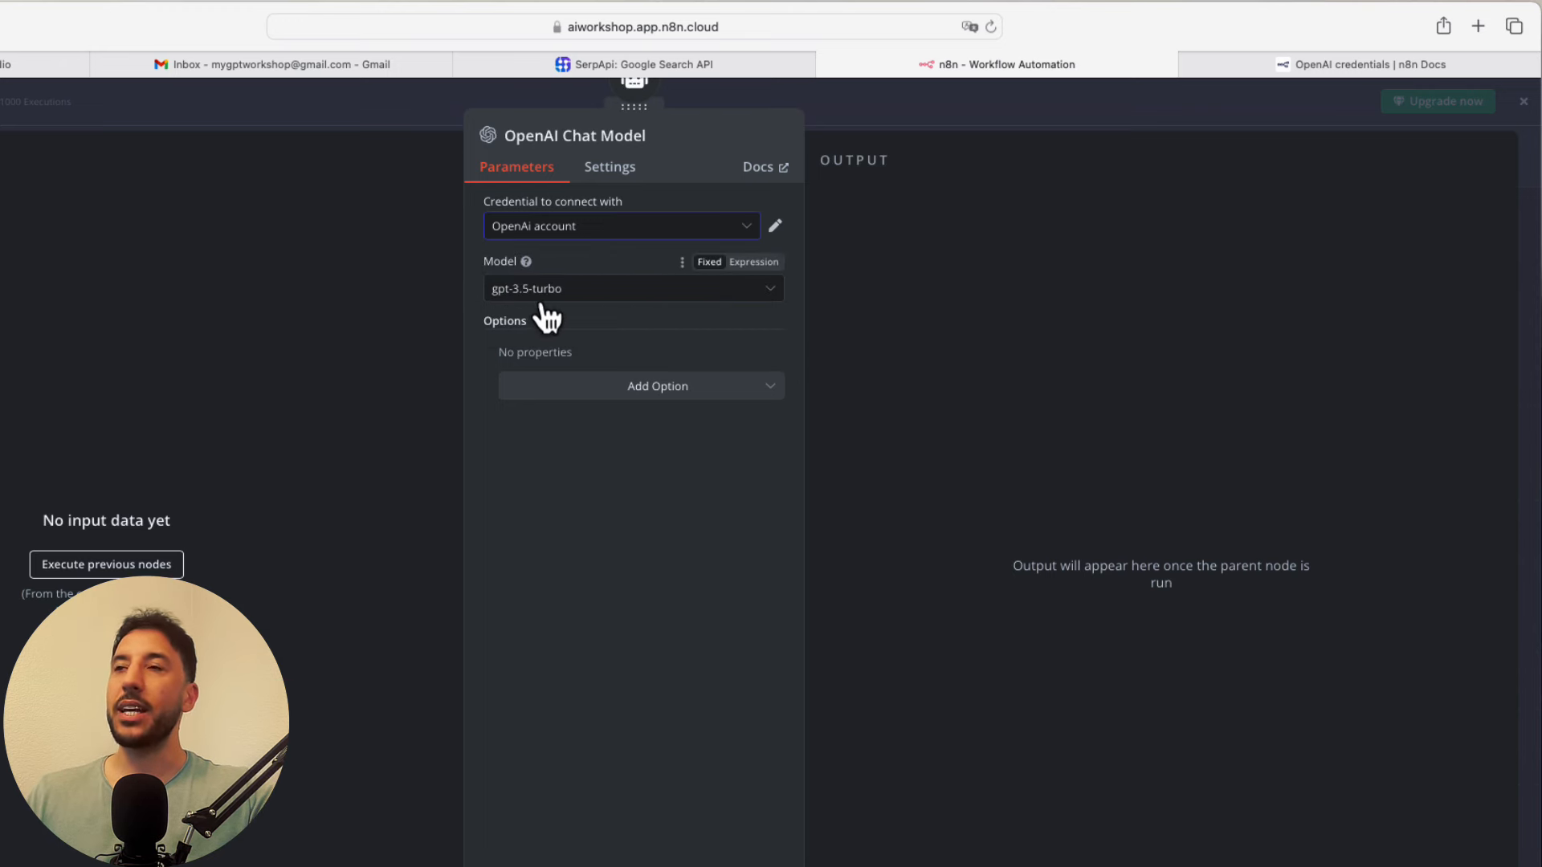
click(574, 298)
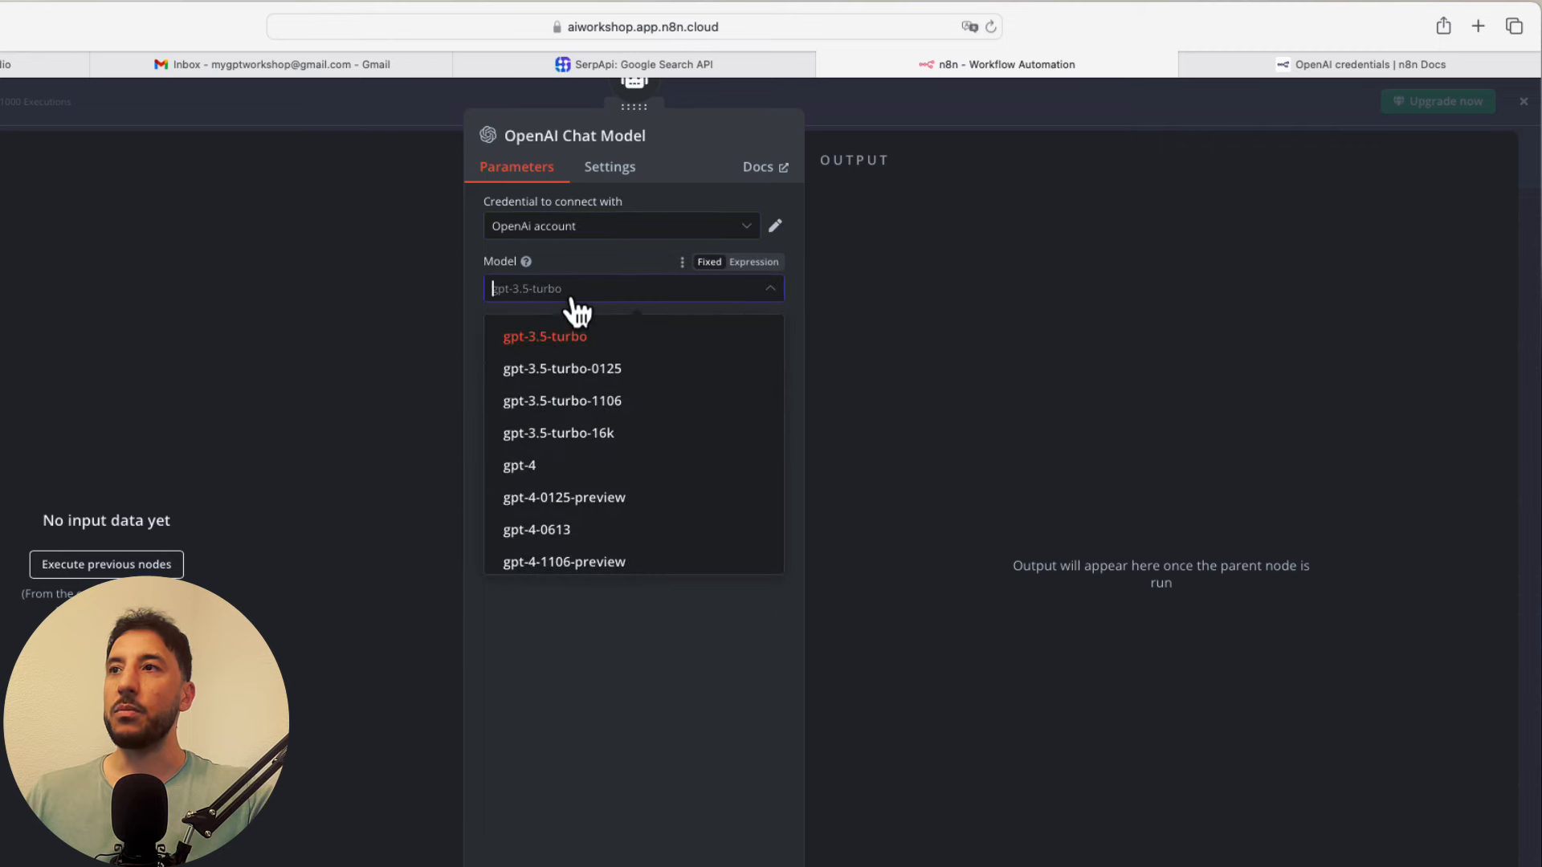
scroll(596, 492, down, 4)
scroll(598, 498, up, 1)
scroll(586, 474, up, 3)
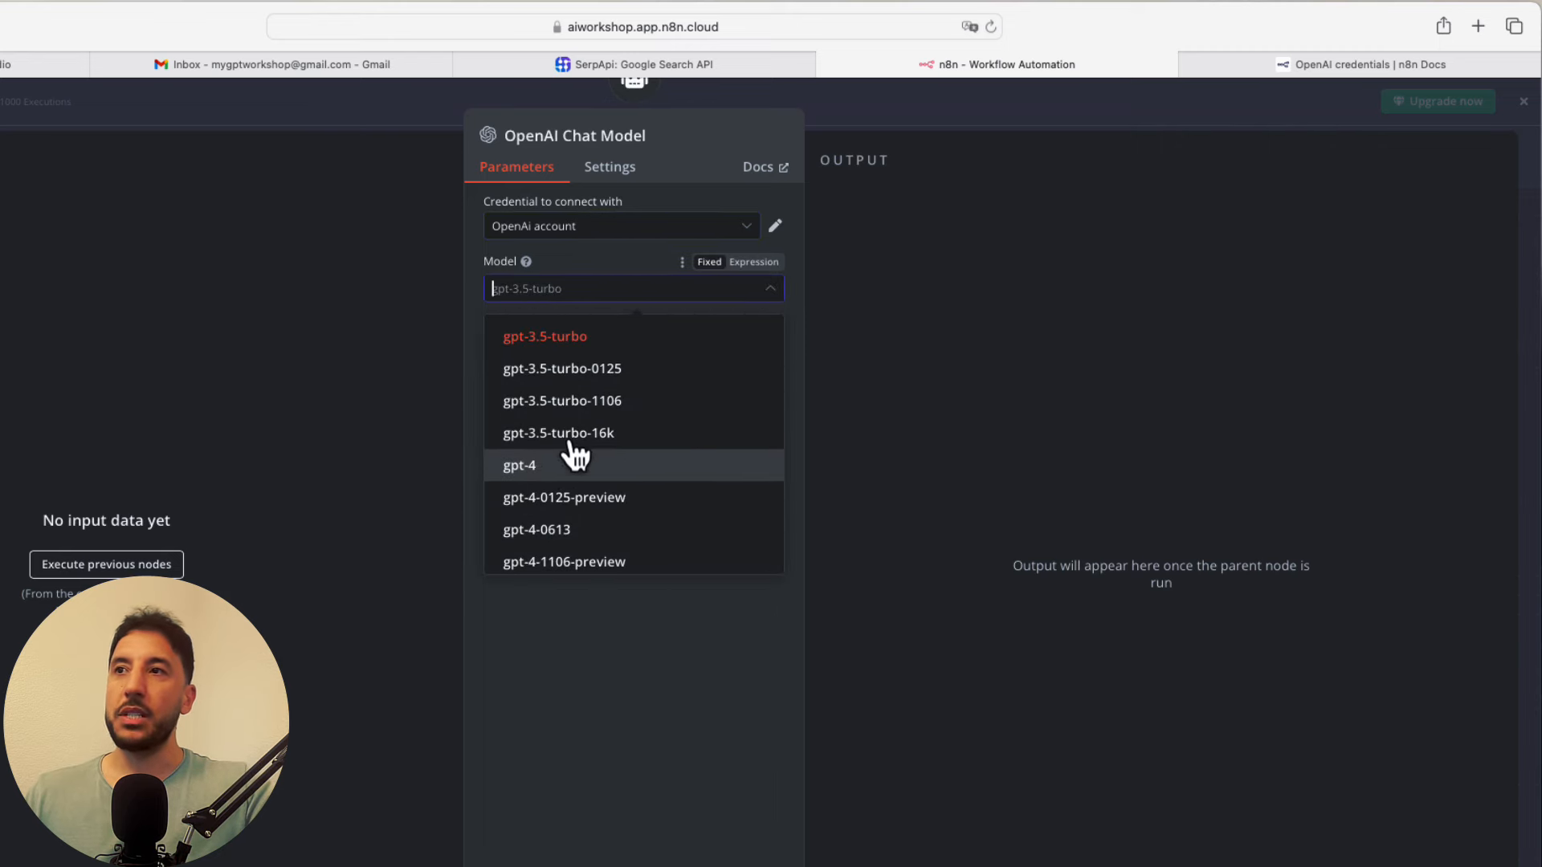
click(602, 463)
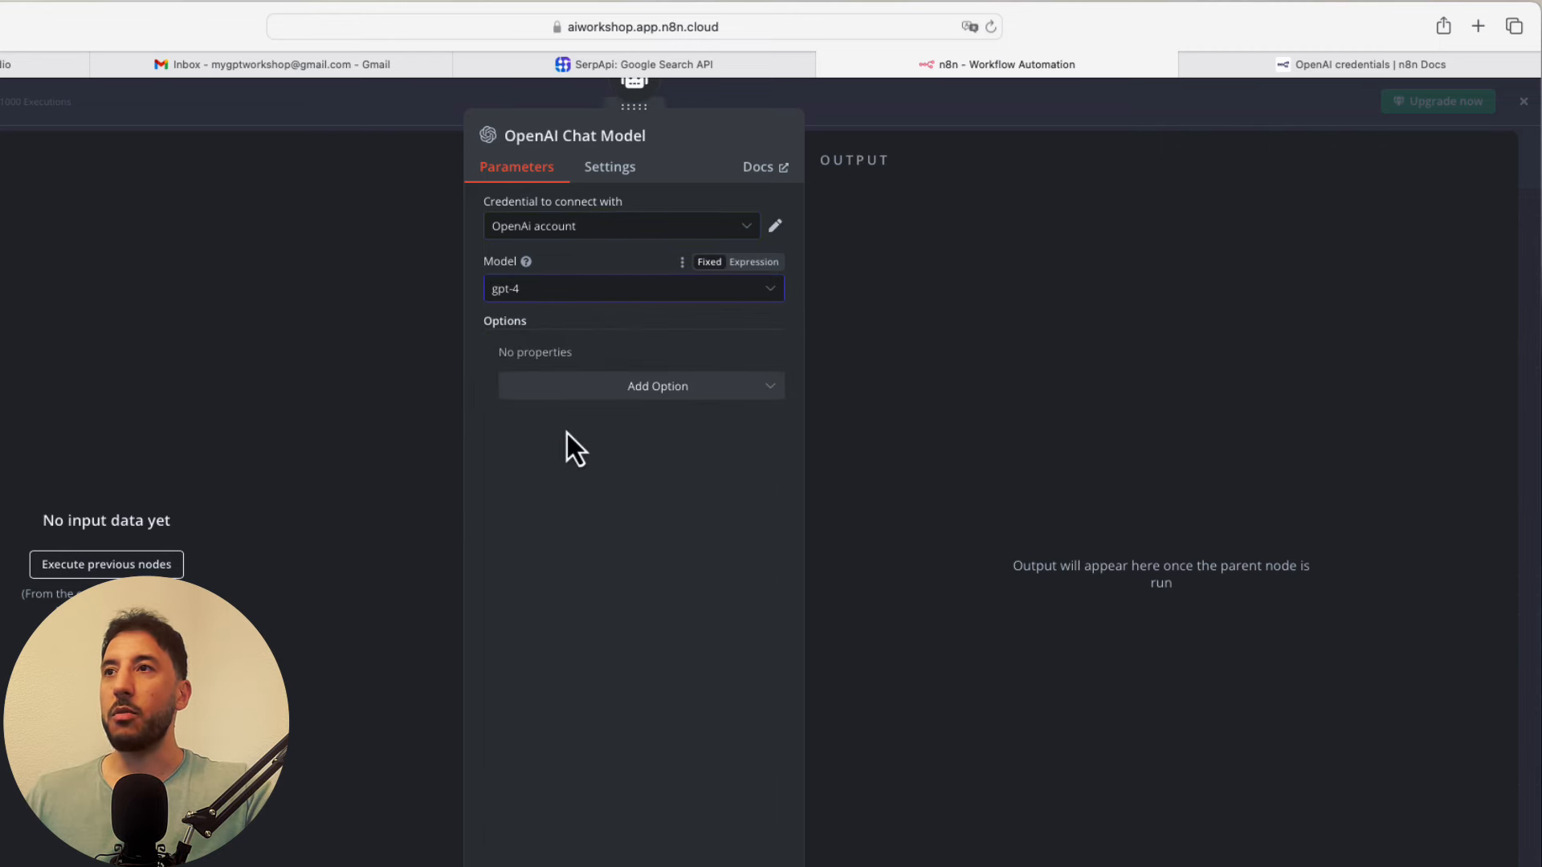
Step: Add the Sampling Temperature option to the chat model and remove it again
click(641, 386)
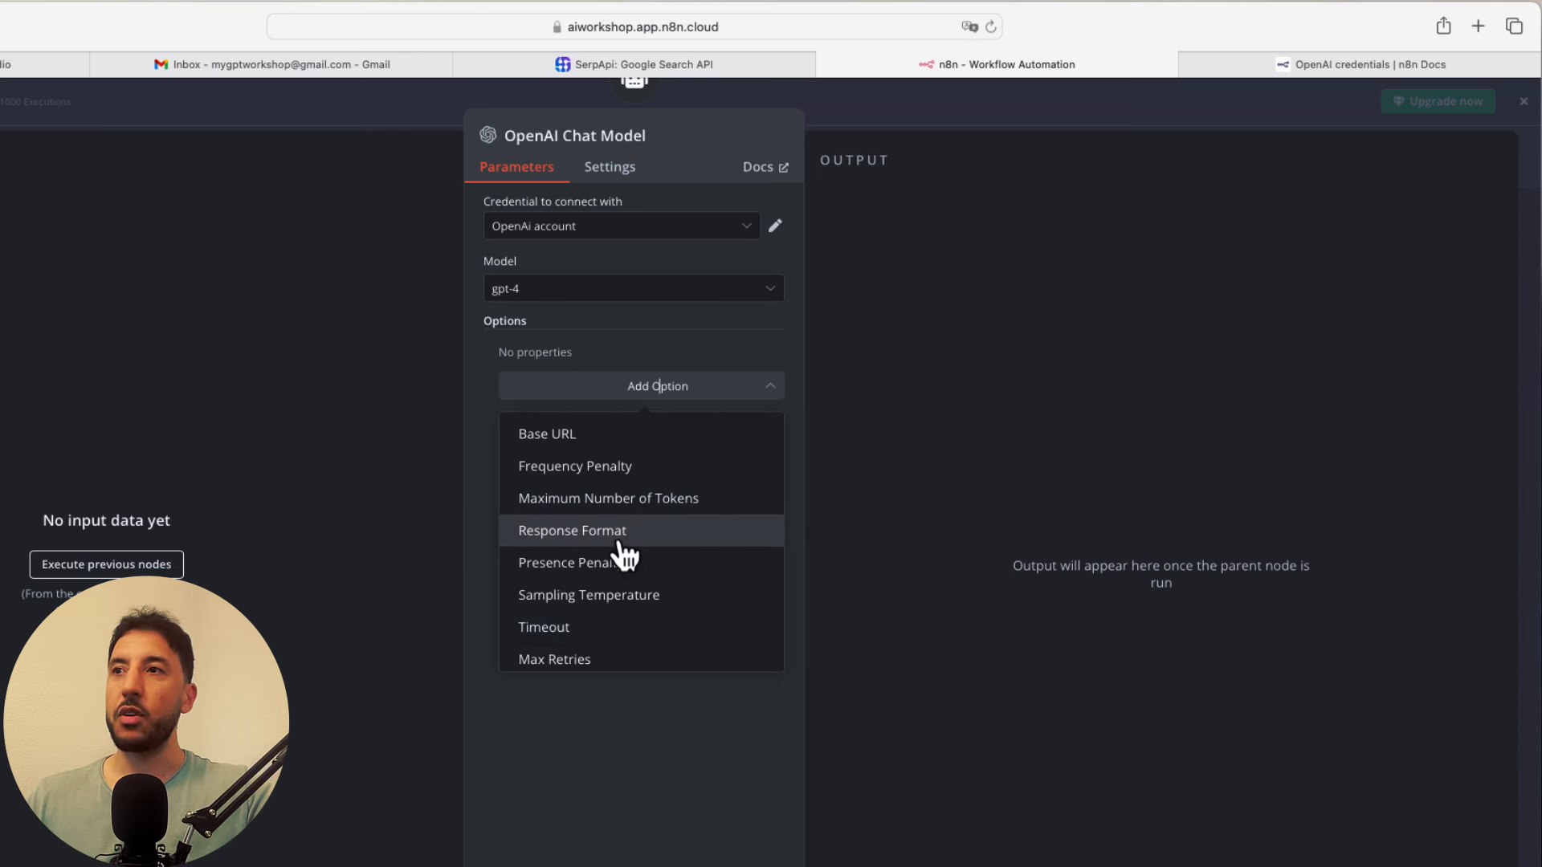
click(610, 598)
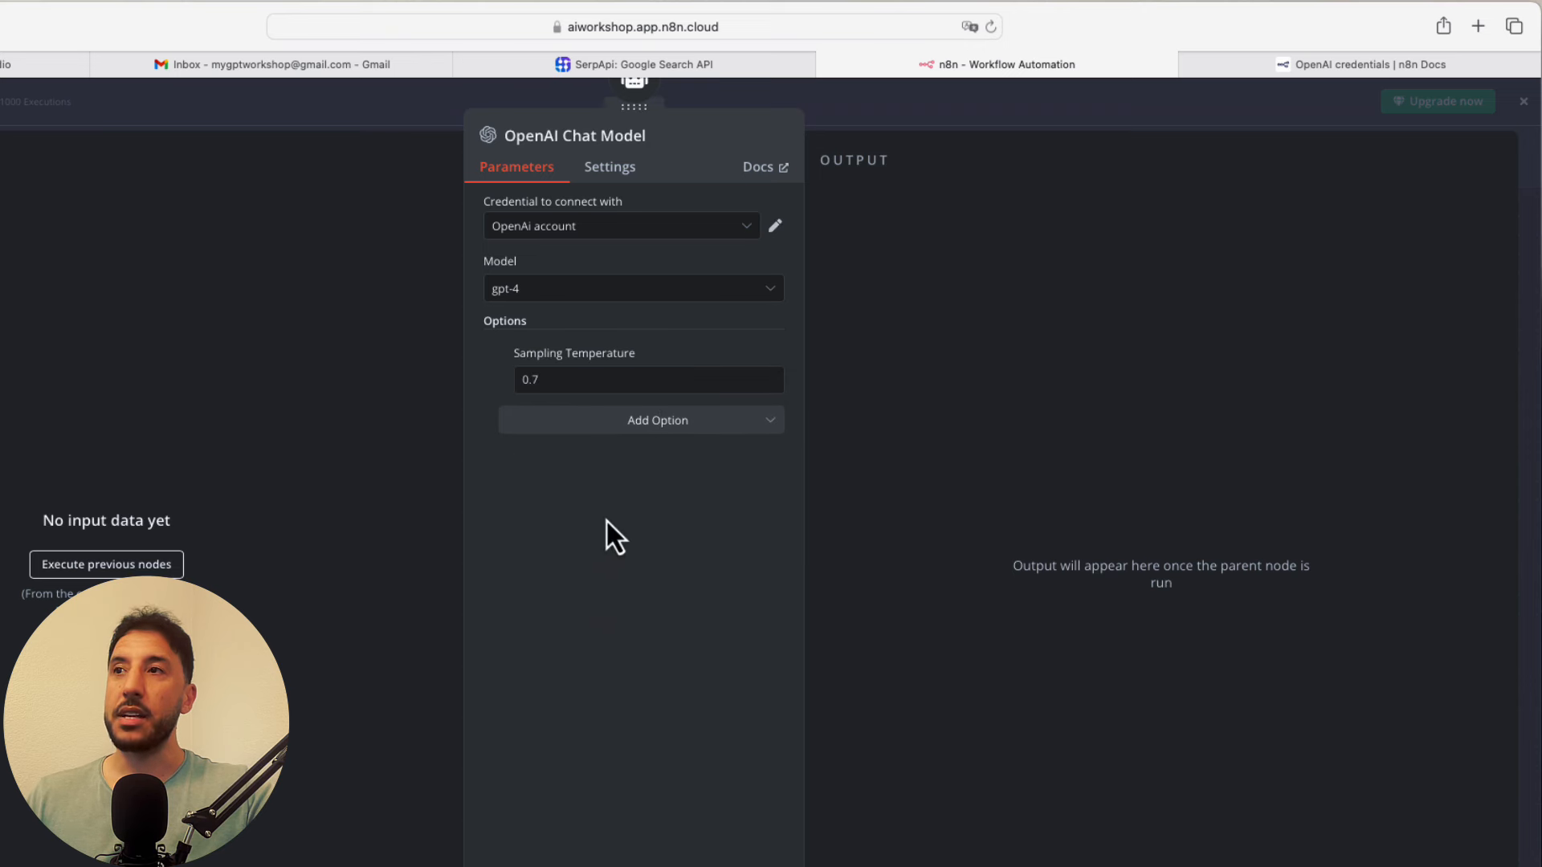
click(608, 382)
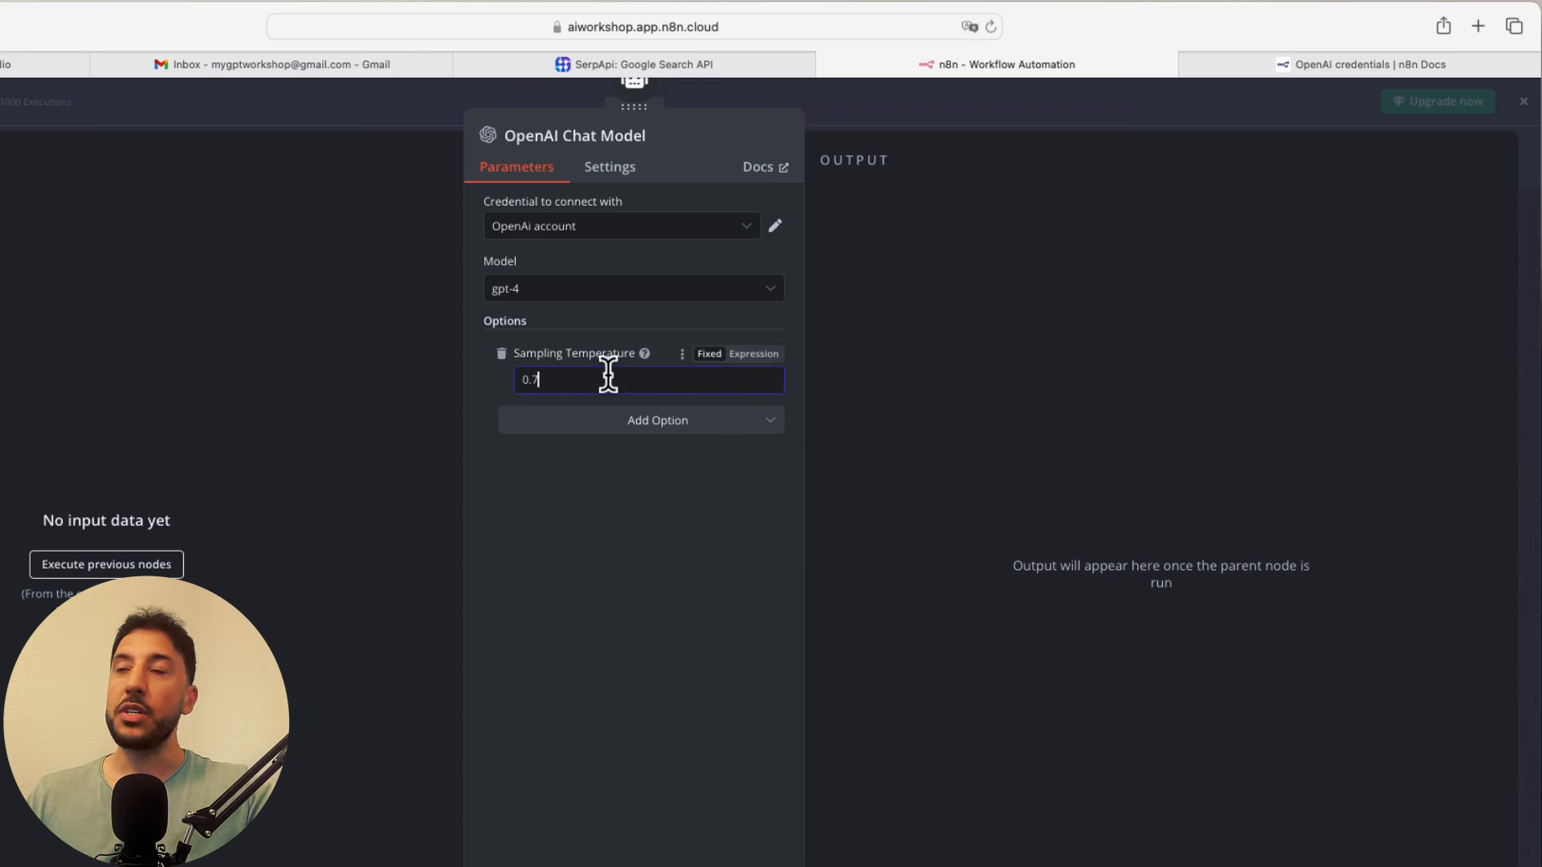
click(501, 354)
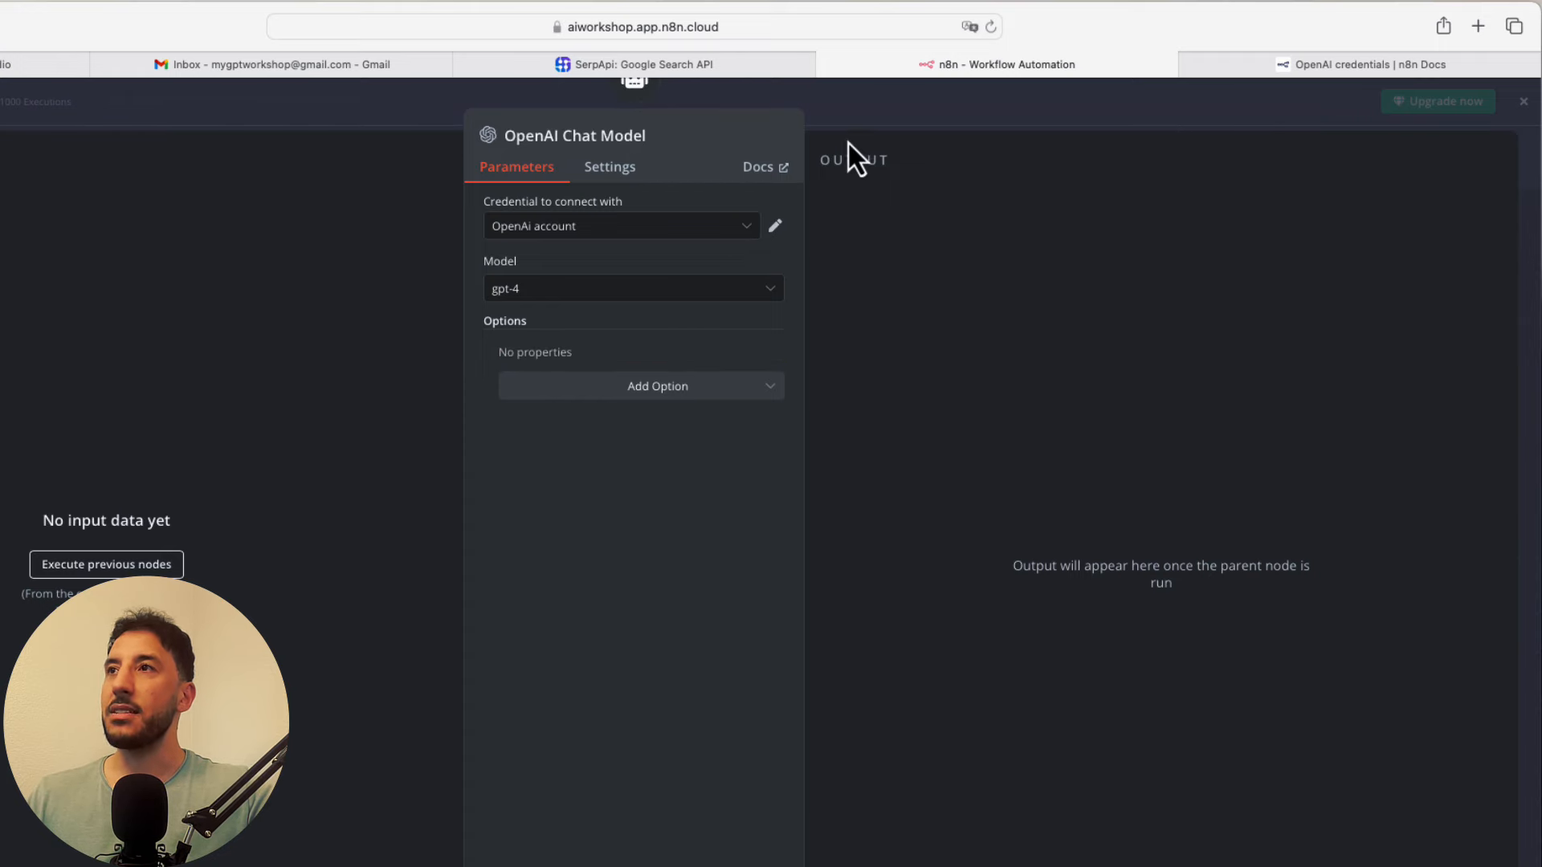
Step: Return to the workflow canvas and move the OpenAI Chat Model node further left below the AI Agent
click(864, 109)
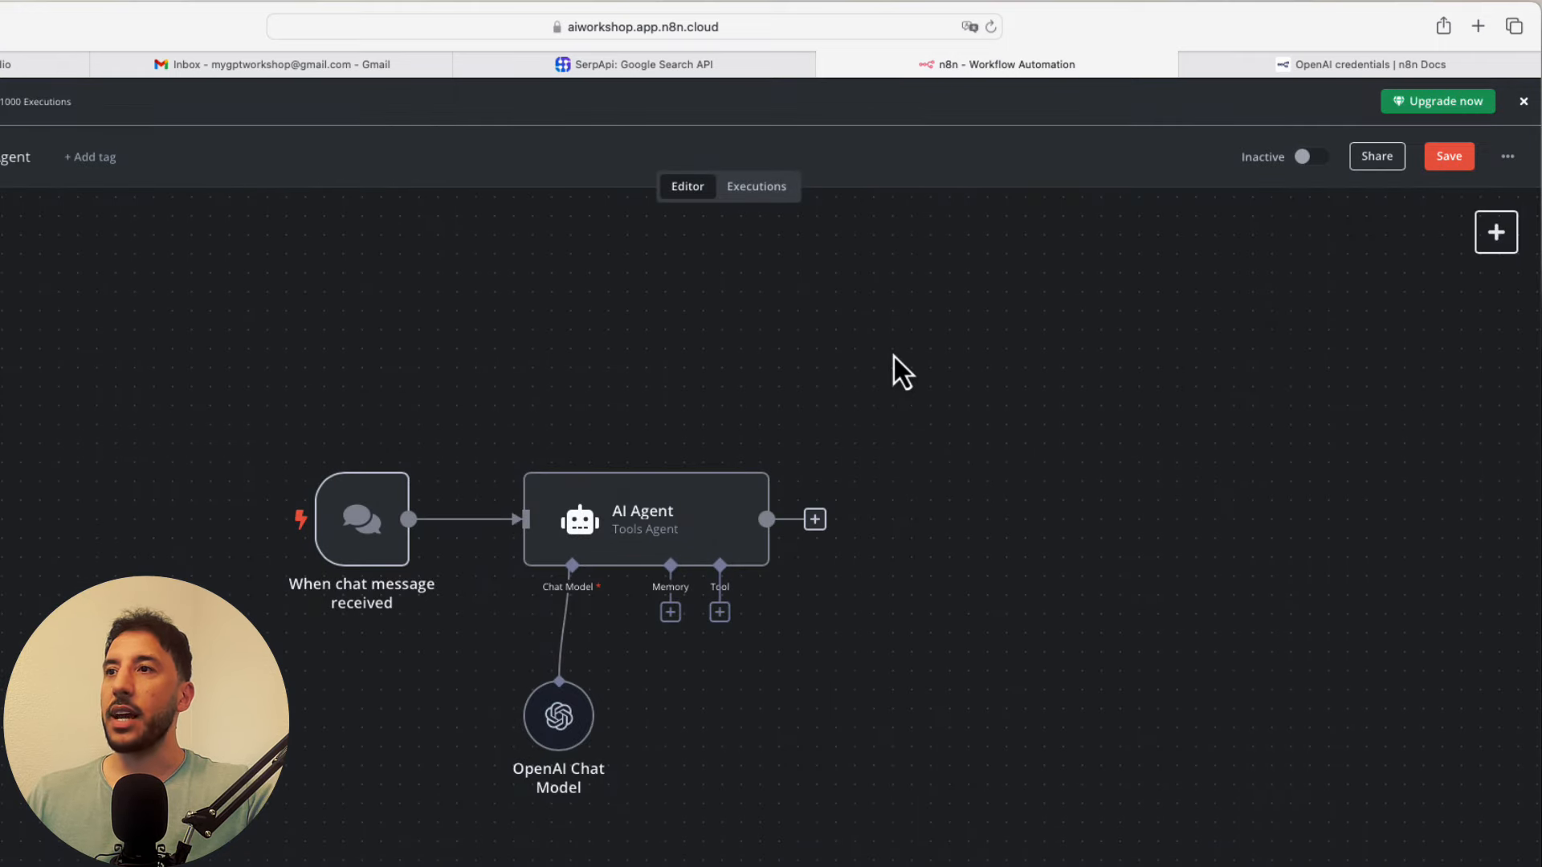
drag(559, 743, 470, 774)
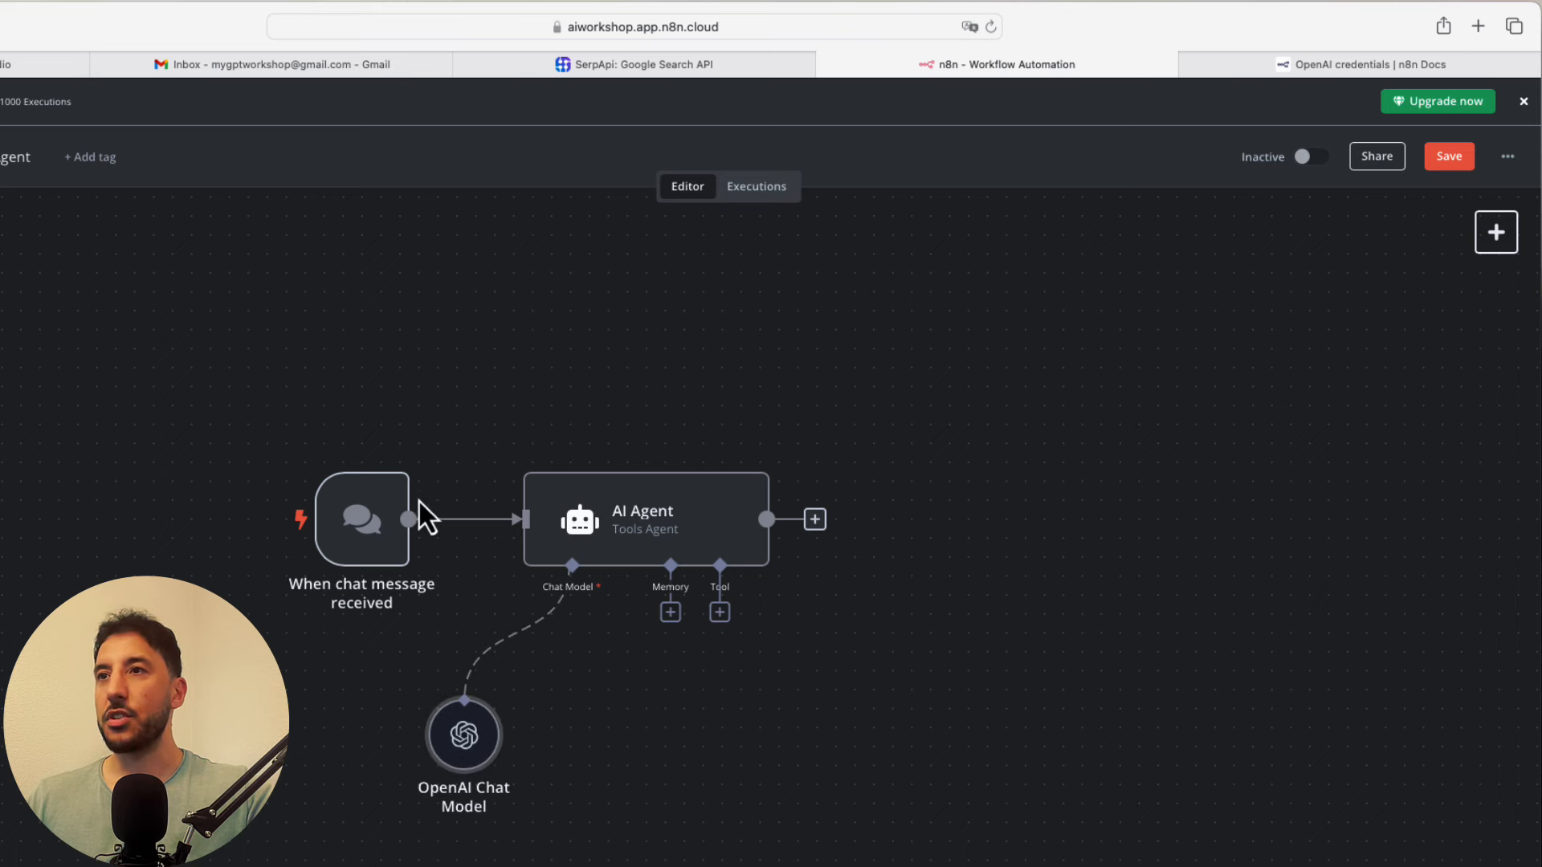
key(plus)
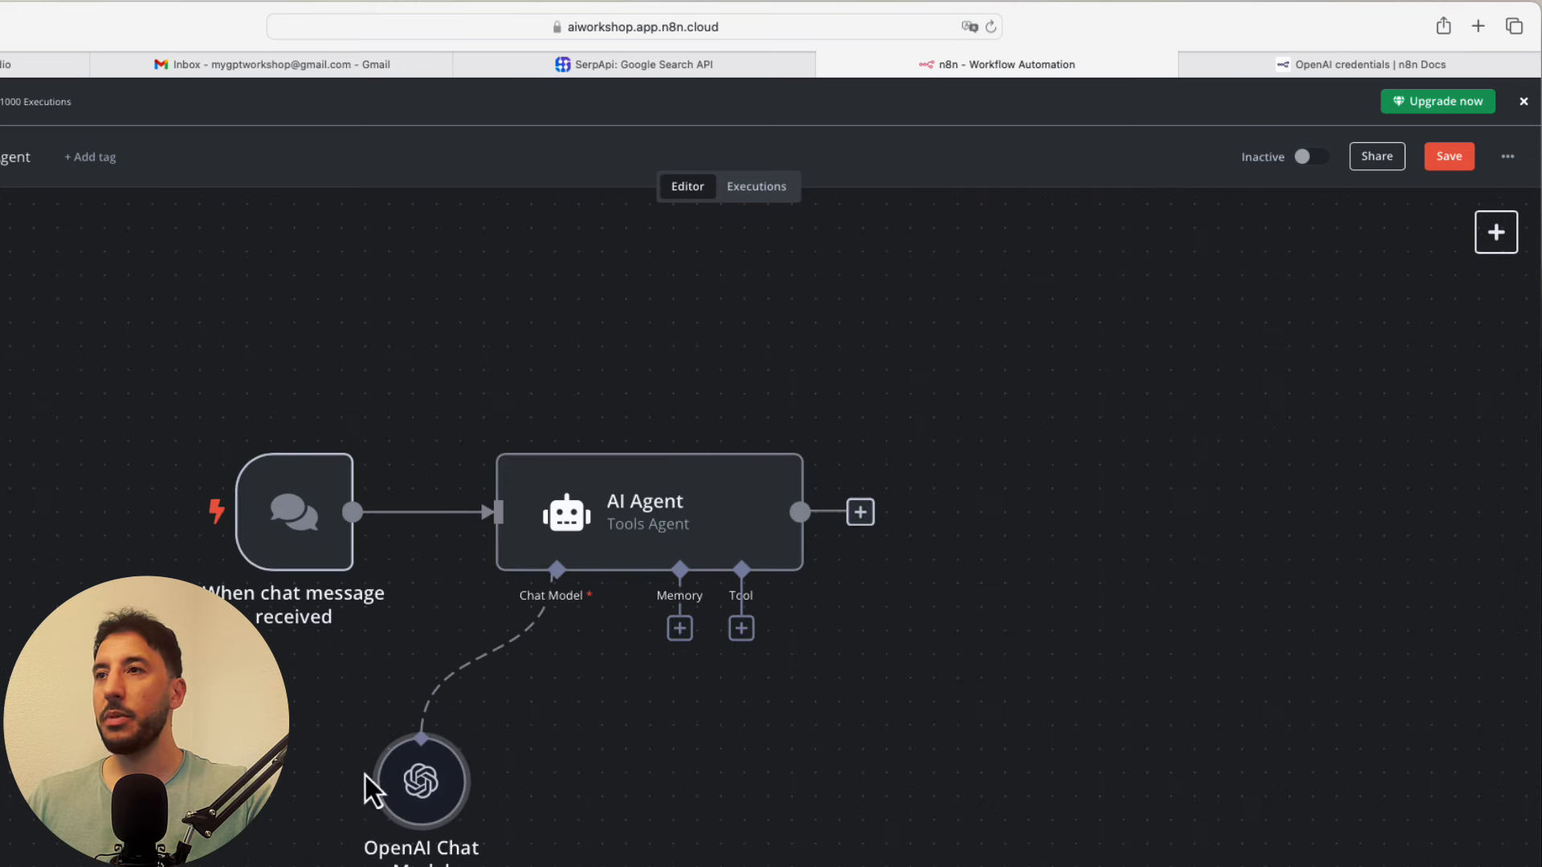
scroll(366, 786, down, 1)
drag(642, 716, 763, 651)
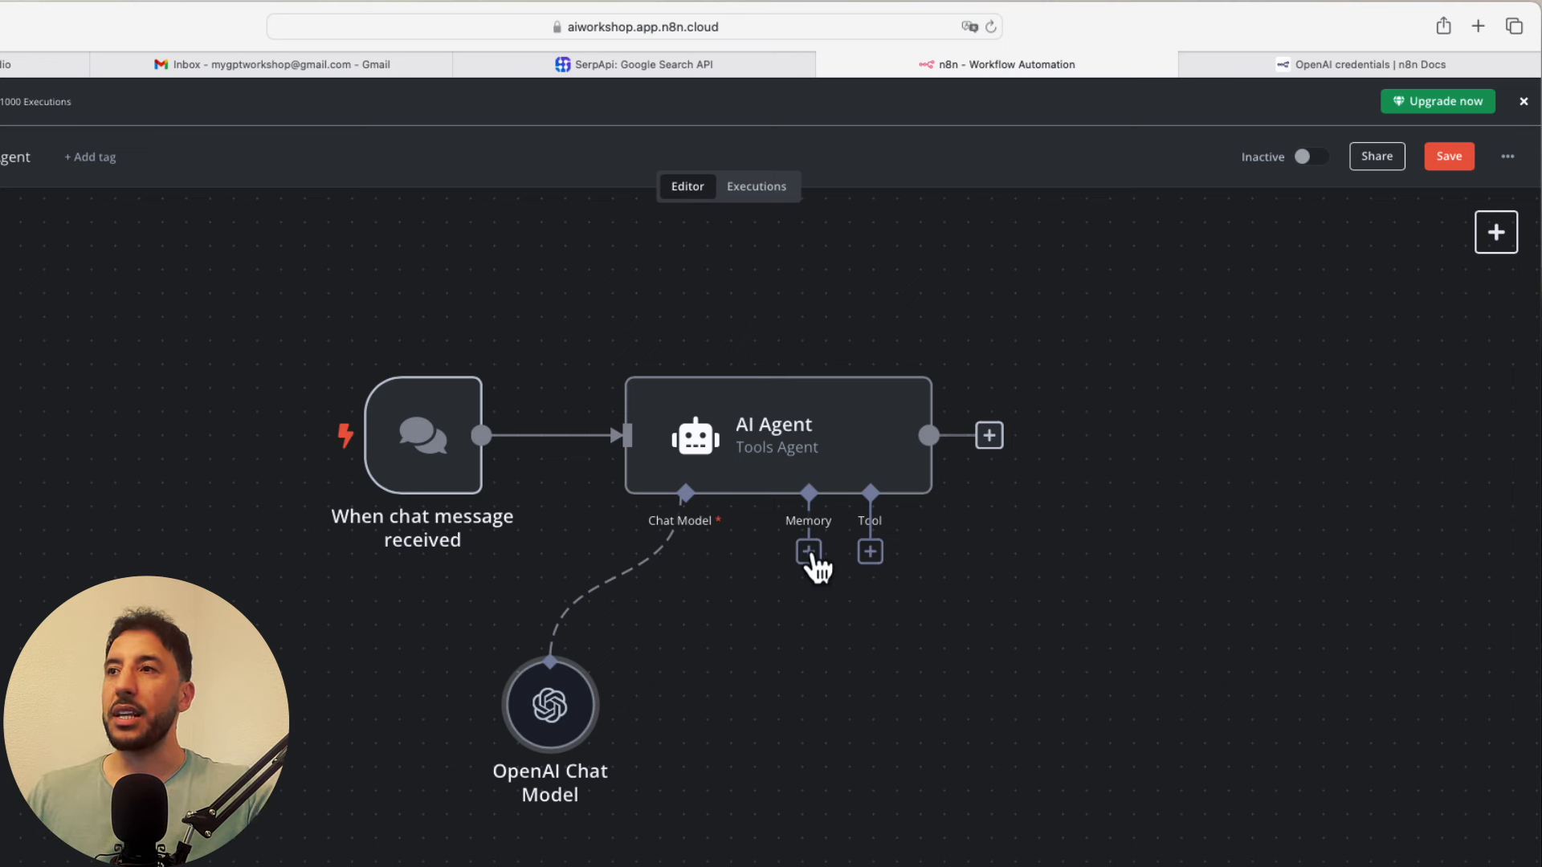
Step: Attach a Window Buffer Memory to the AI Agent and place it level with the OpenAI Chat Model node, just to its right
click(809, 552)
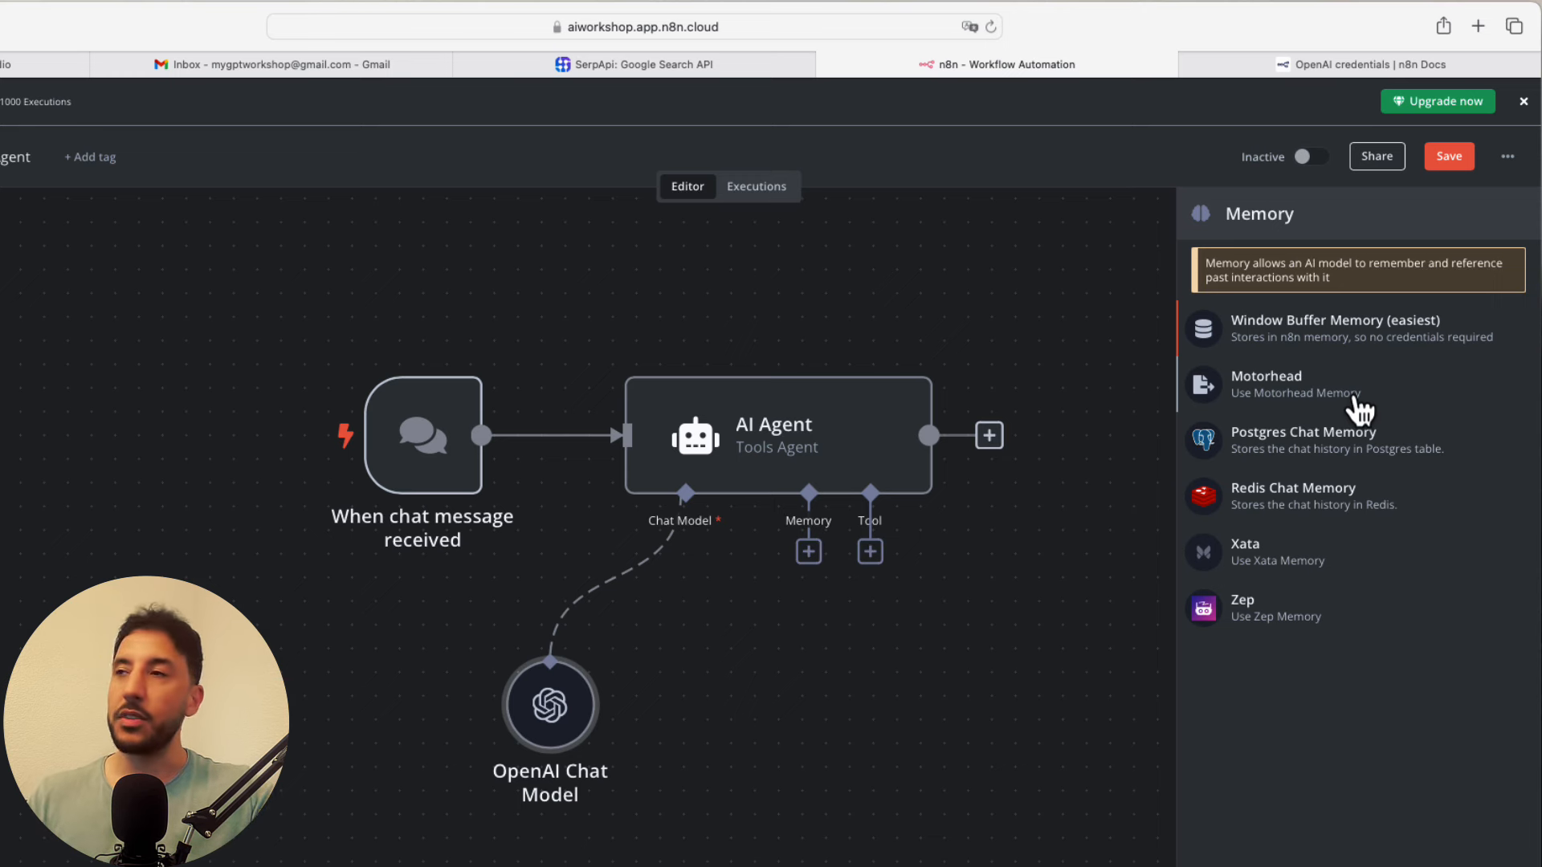
click(1334, 328)
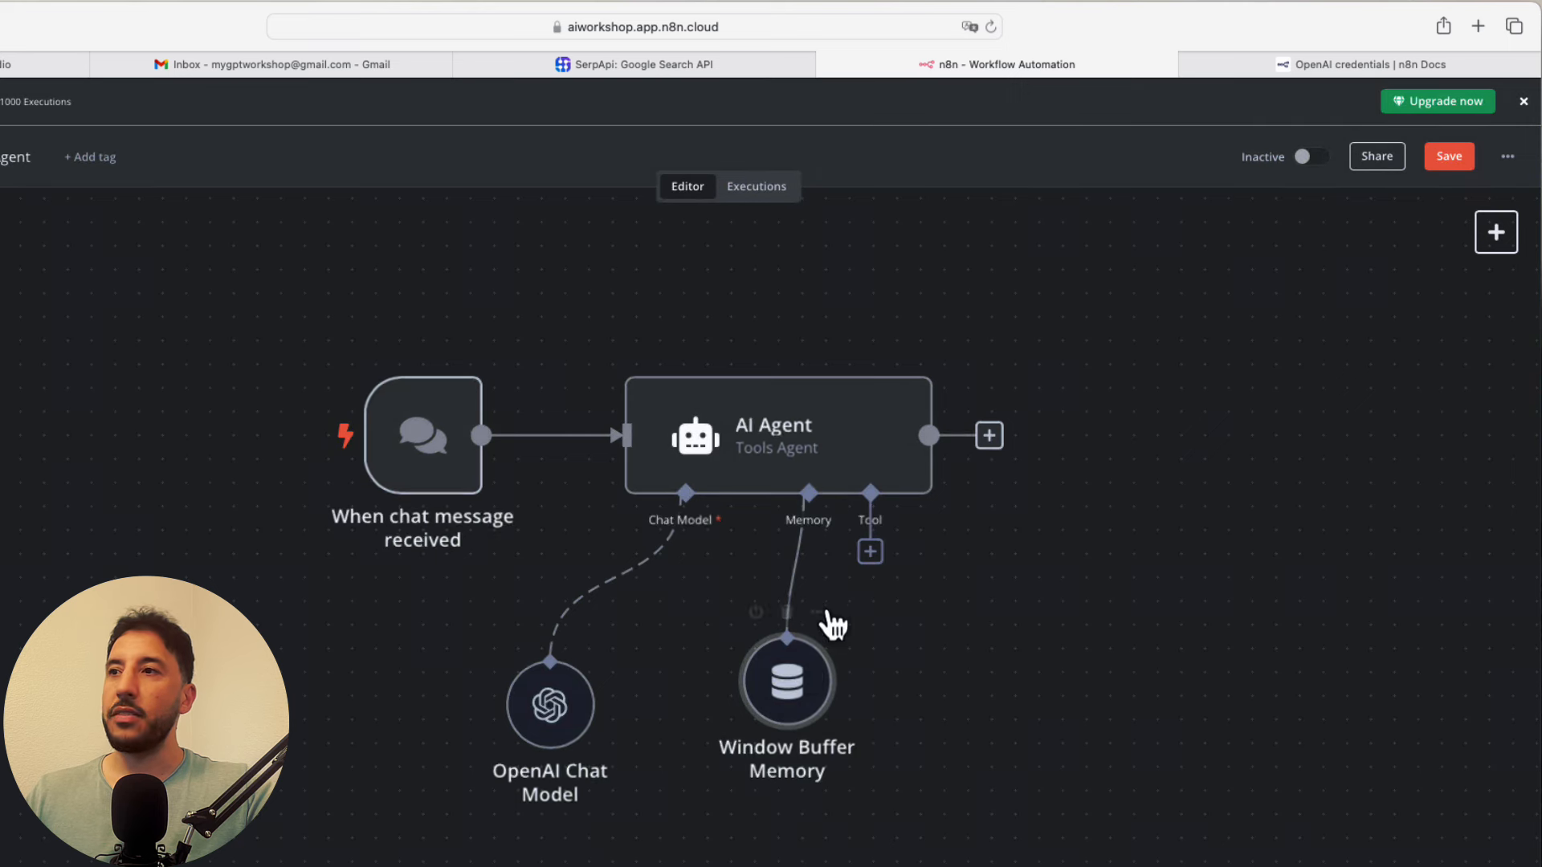
drag(795, 678, 707, 696)
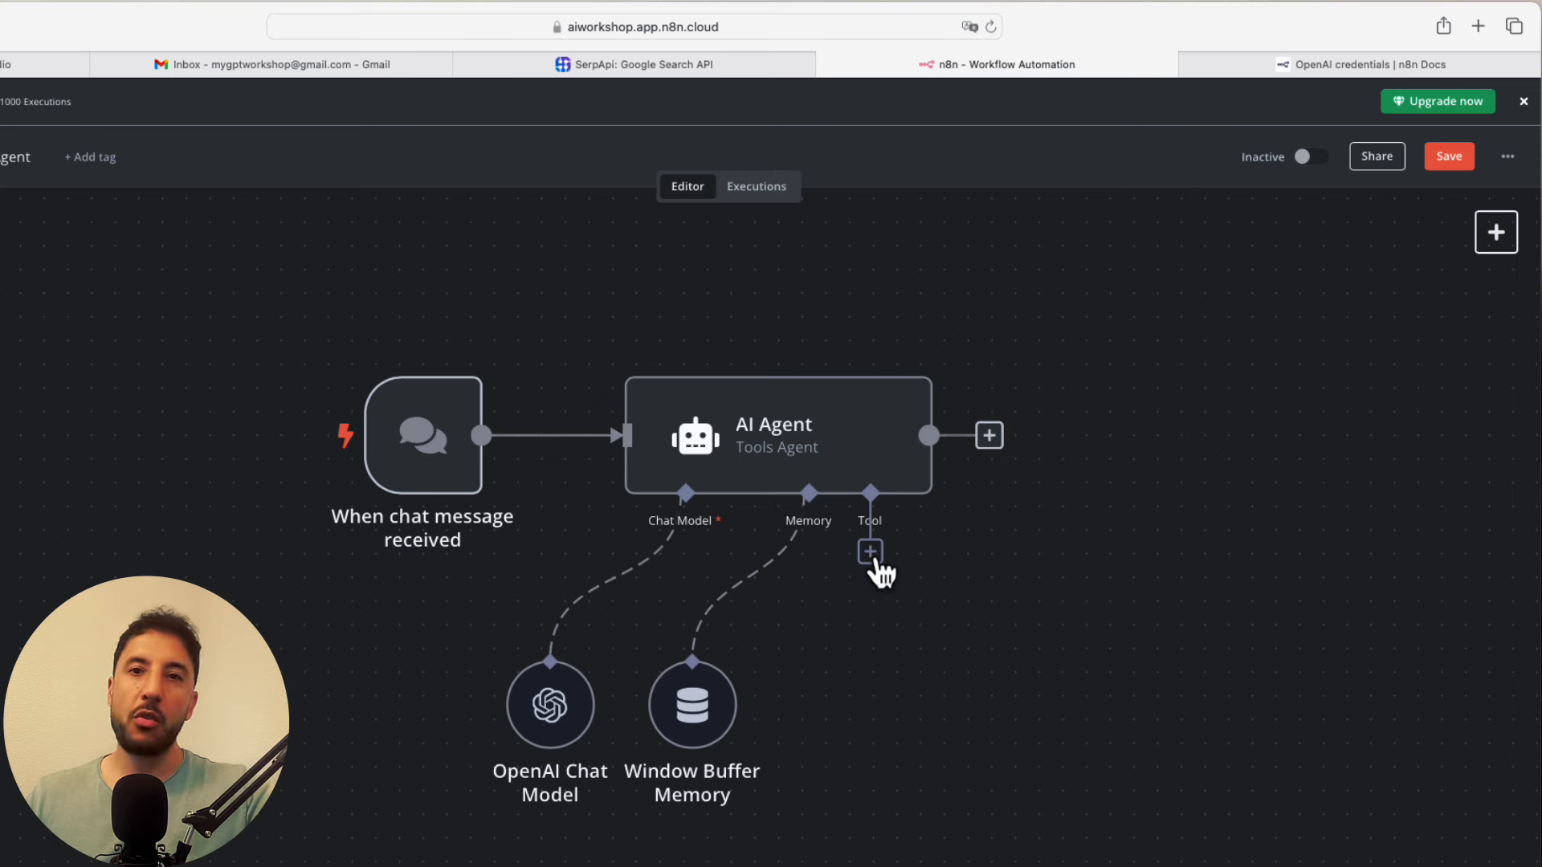
Step: Attach a Calculator tool to the AI Agent and align its node in the same row as the Window Buffer Memory
click(870, 553)
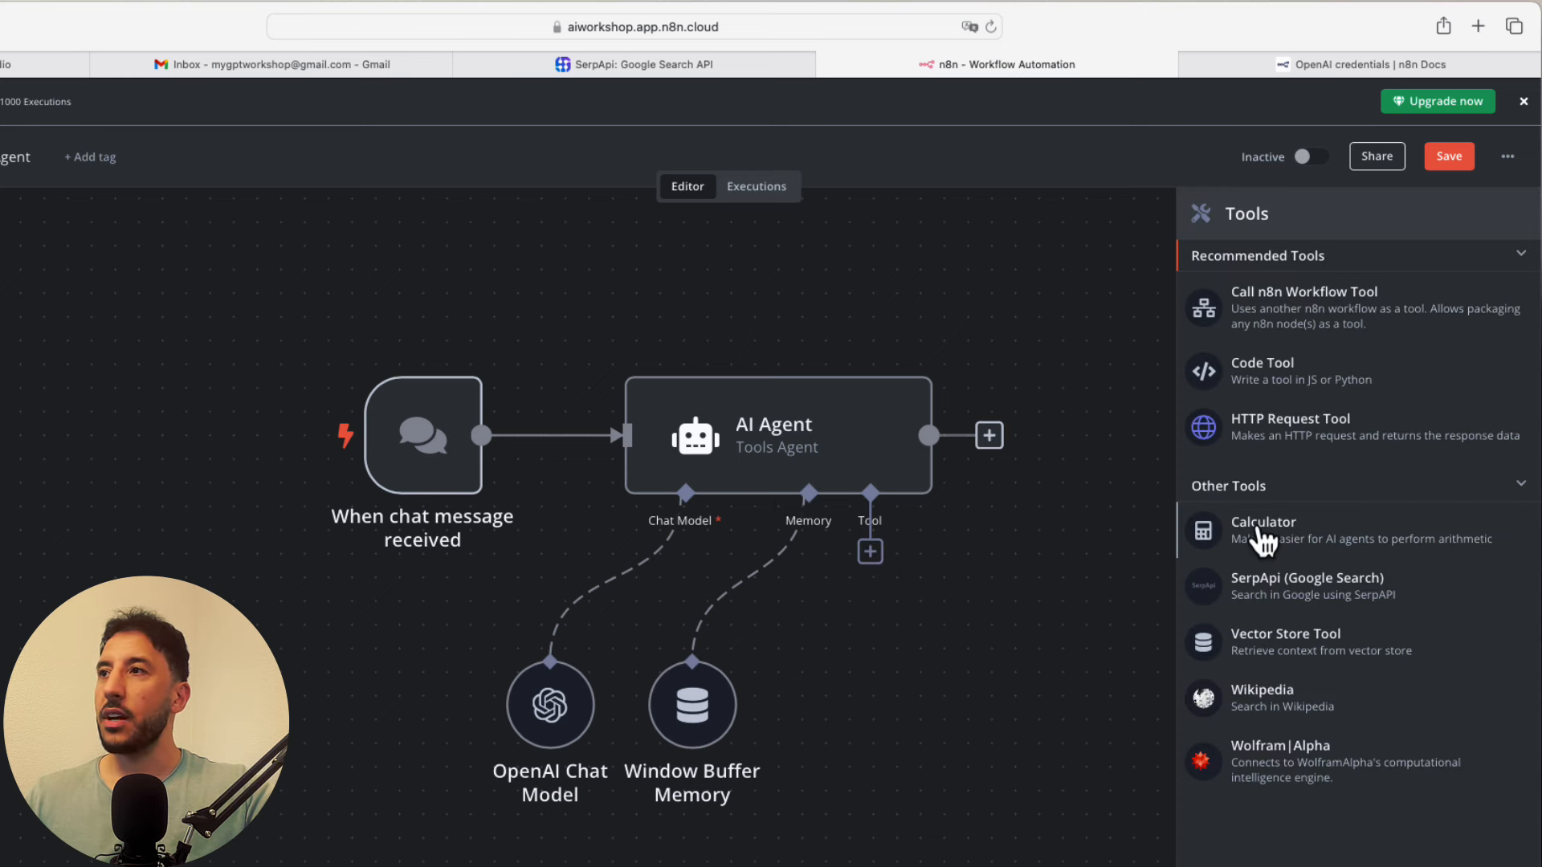
click(1277, 542)
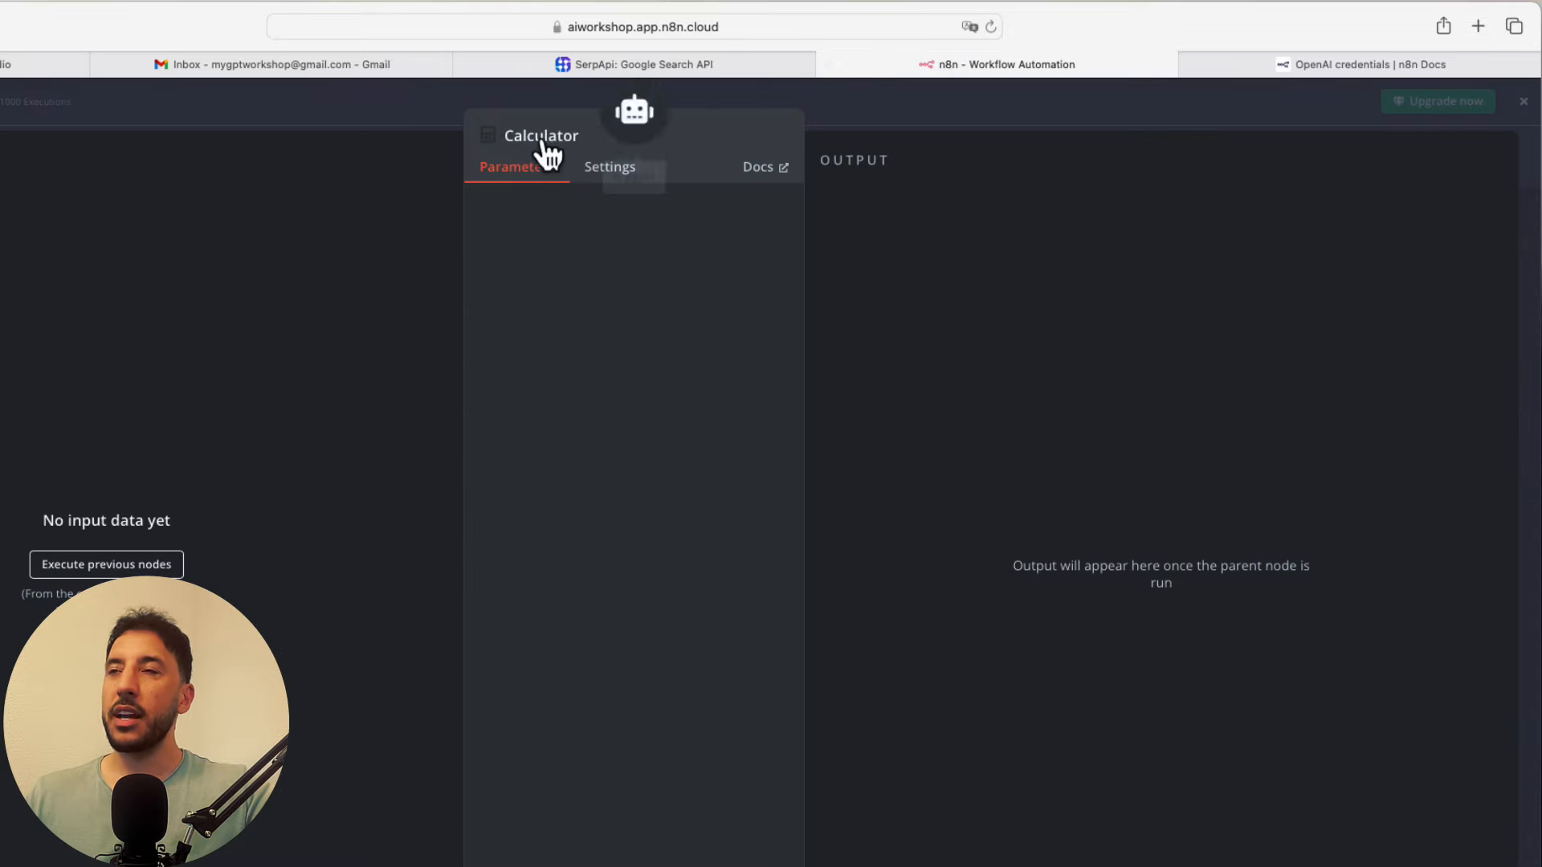
click(834, 113)
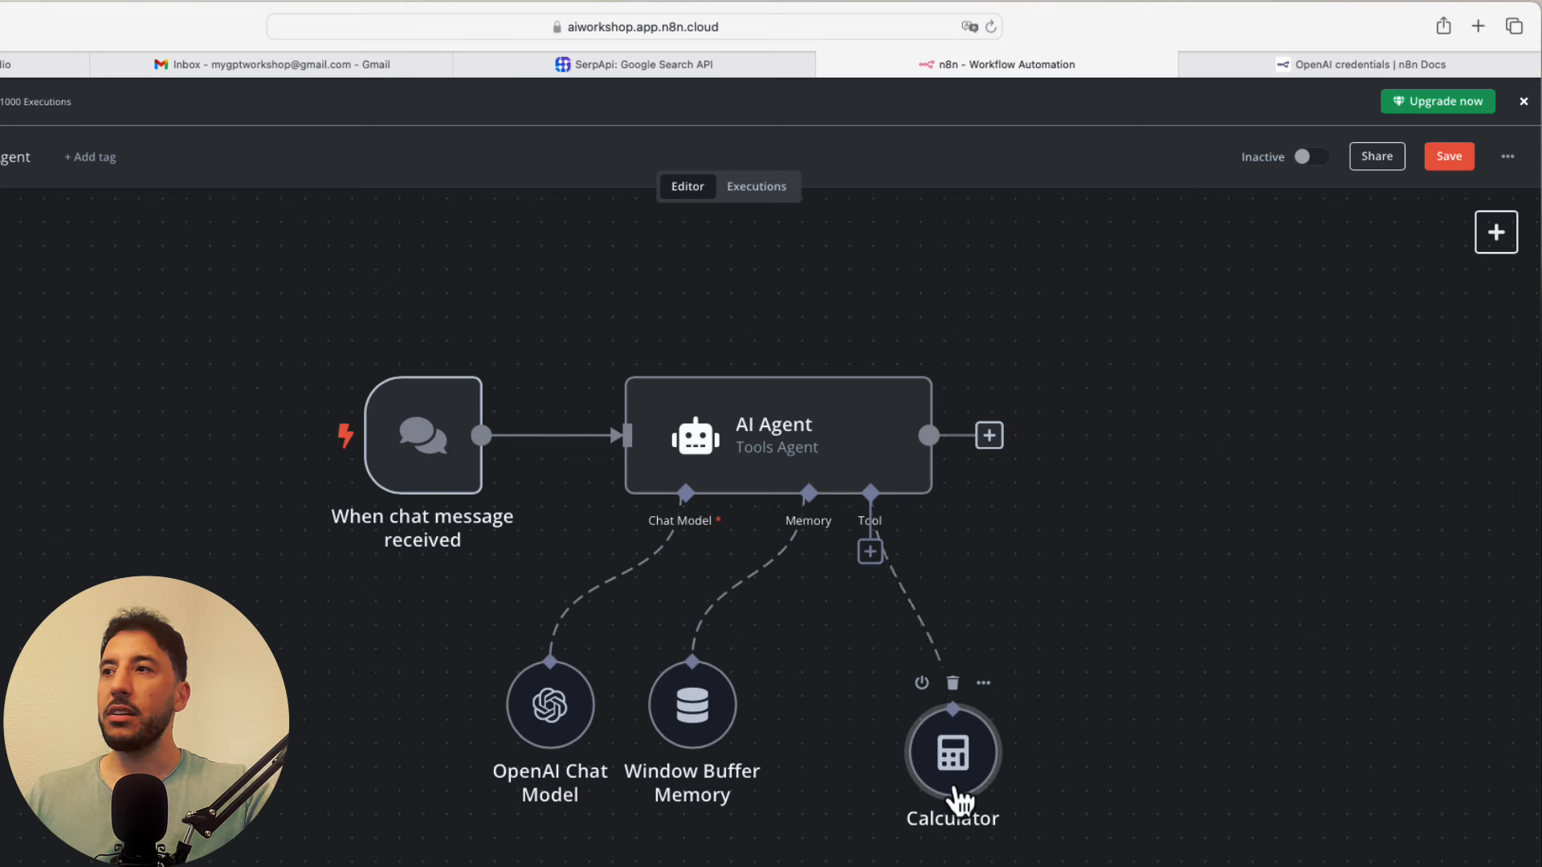
drag(957, 790, 969, 741)
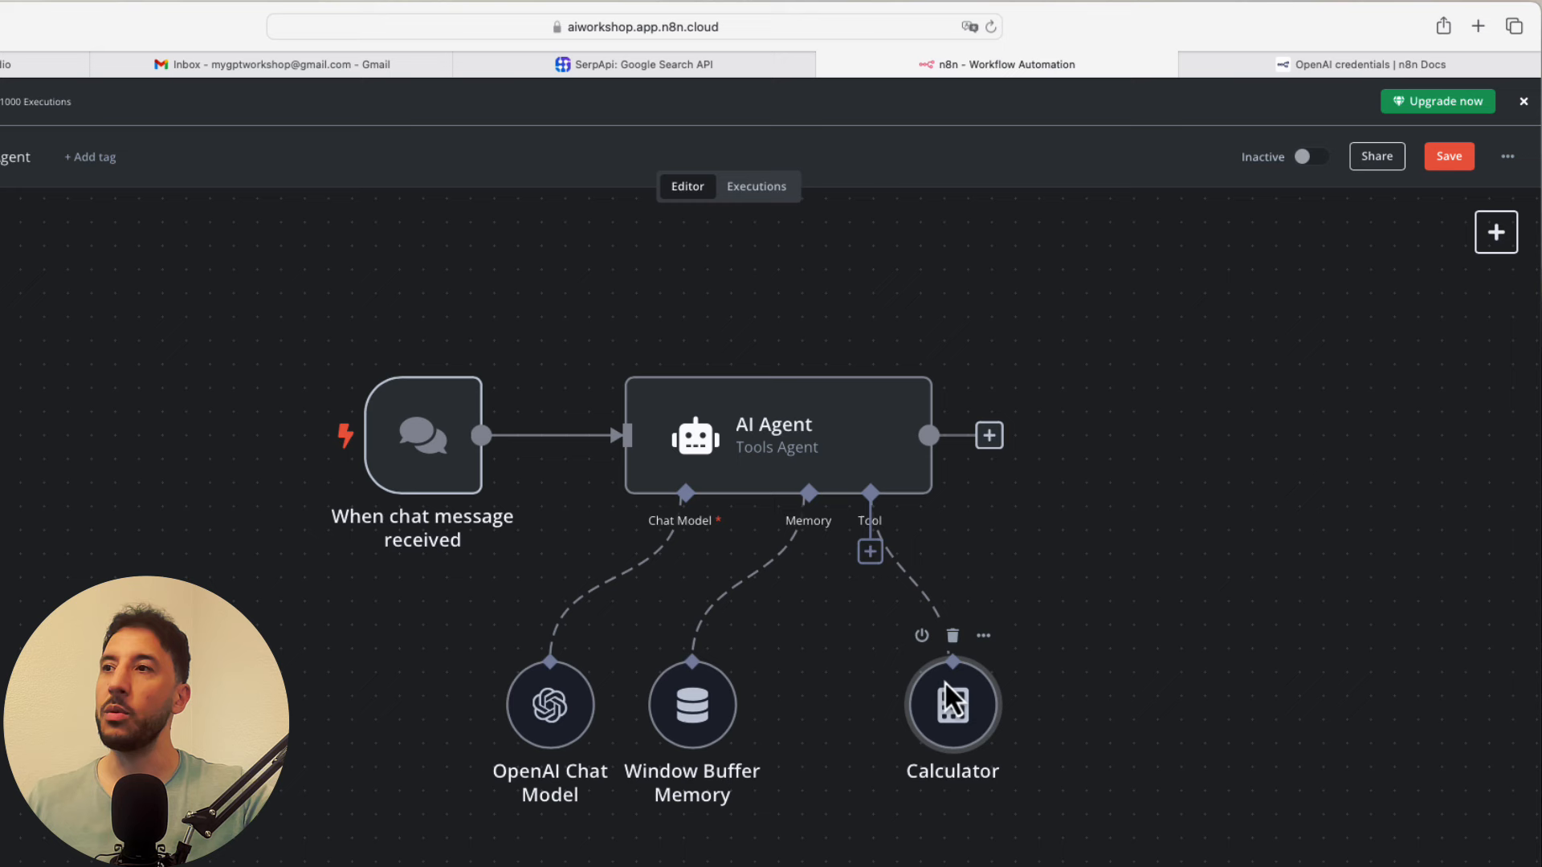
mouse_move(952, 705)
mouse_down()
mouse_move(905, 705)
mouse_move(949, 711)
mouse_up()
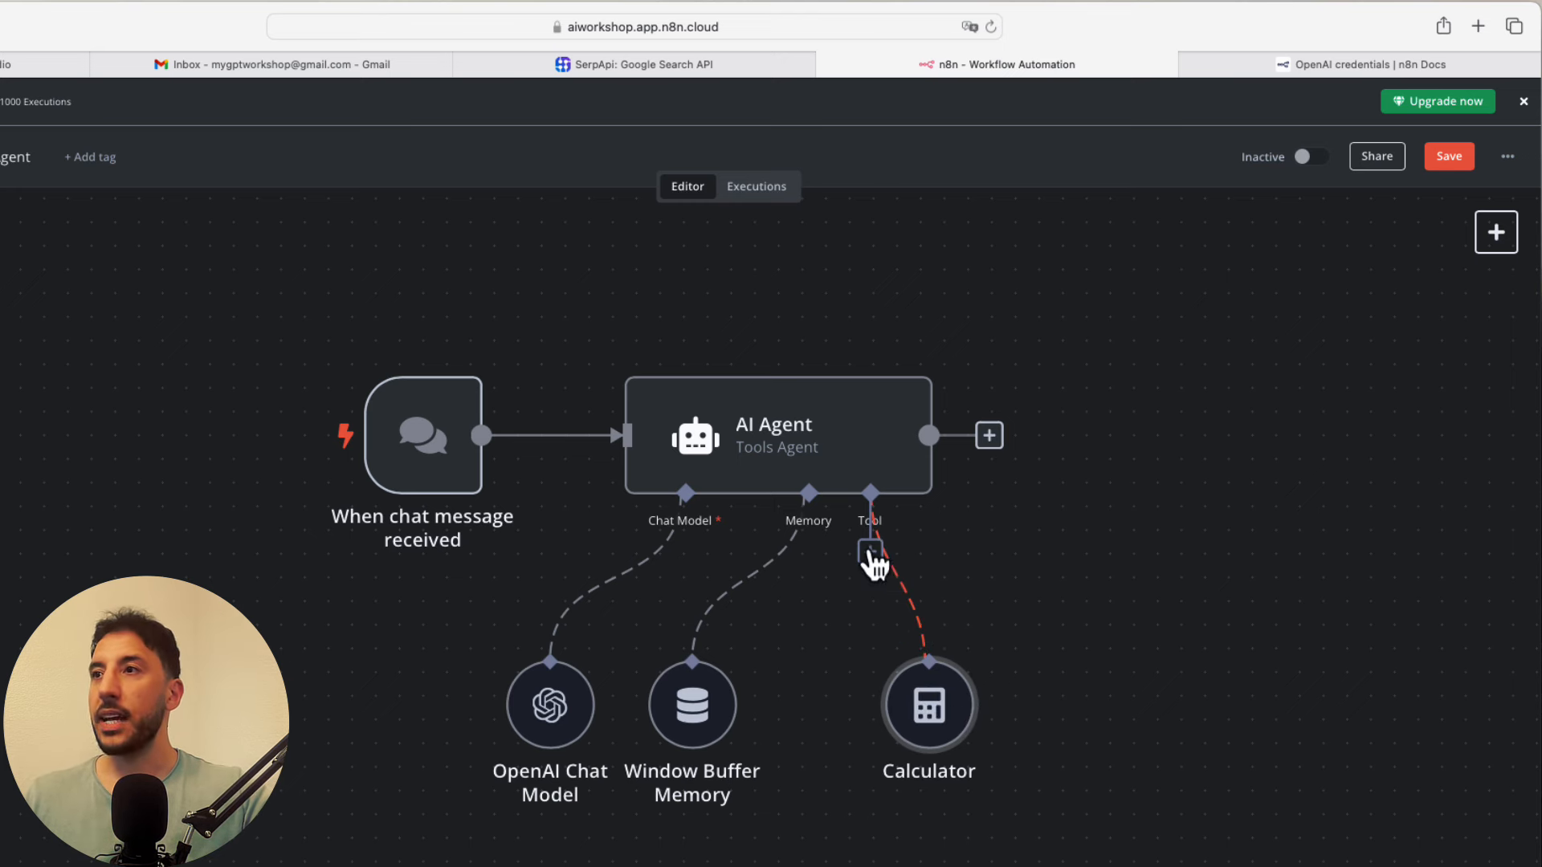
Step: Attach a SerpApi (Google Search) tool to the AI Agent and start a new SerpAPI credential for it
click(870, 552)
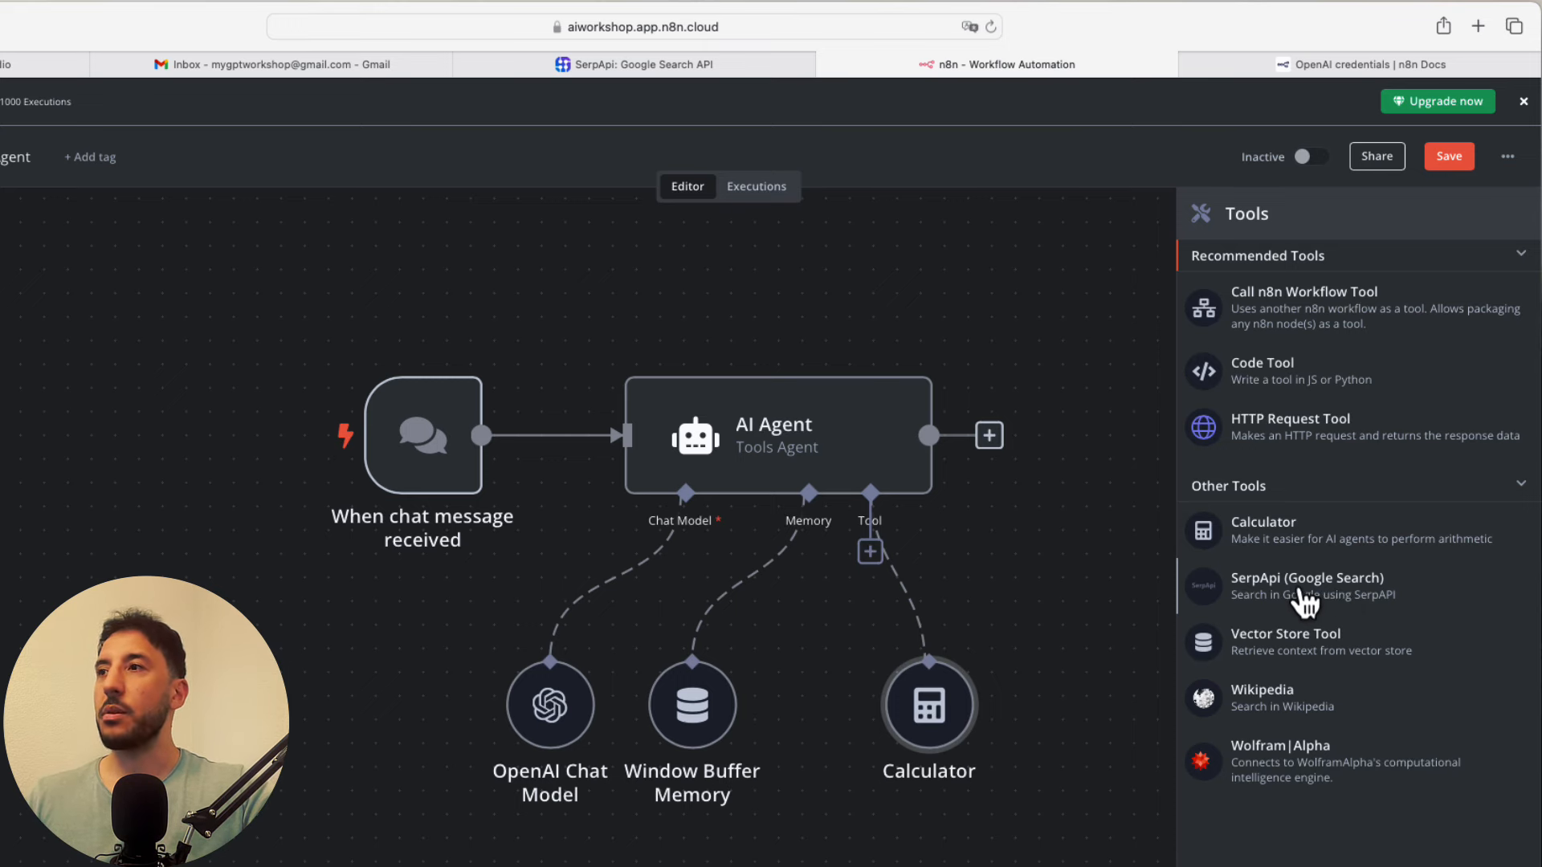
click(1297, 595)
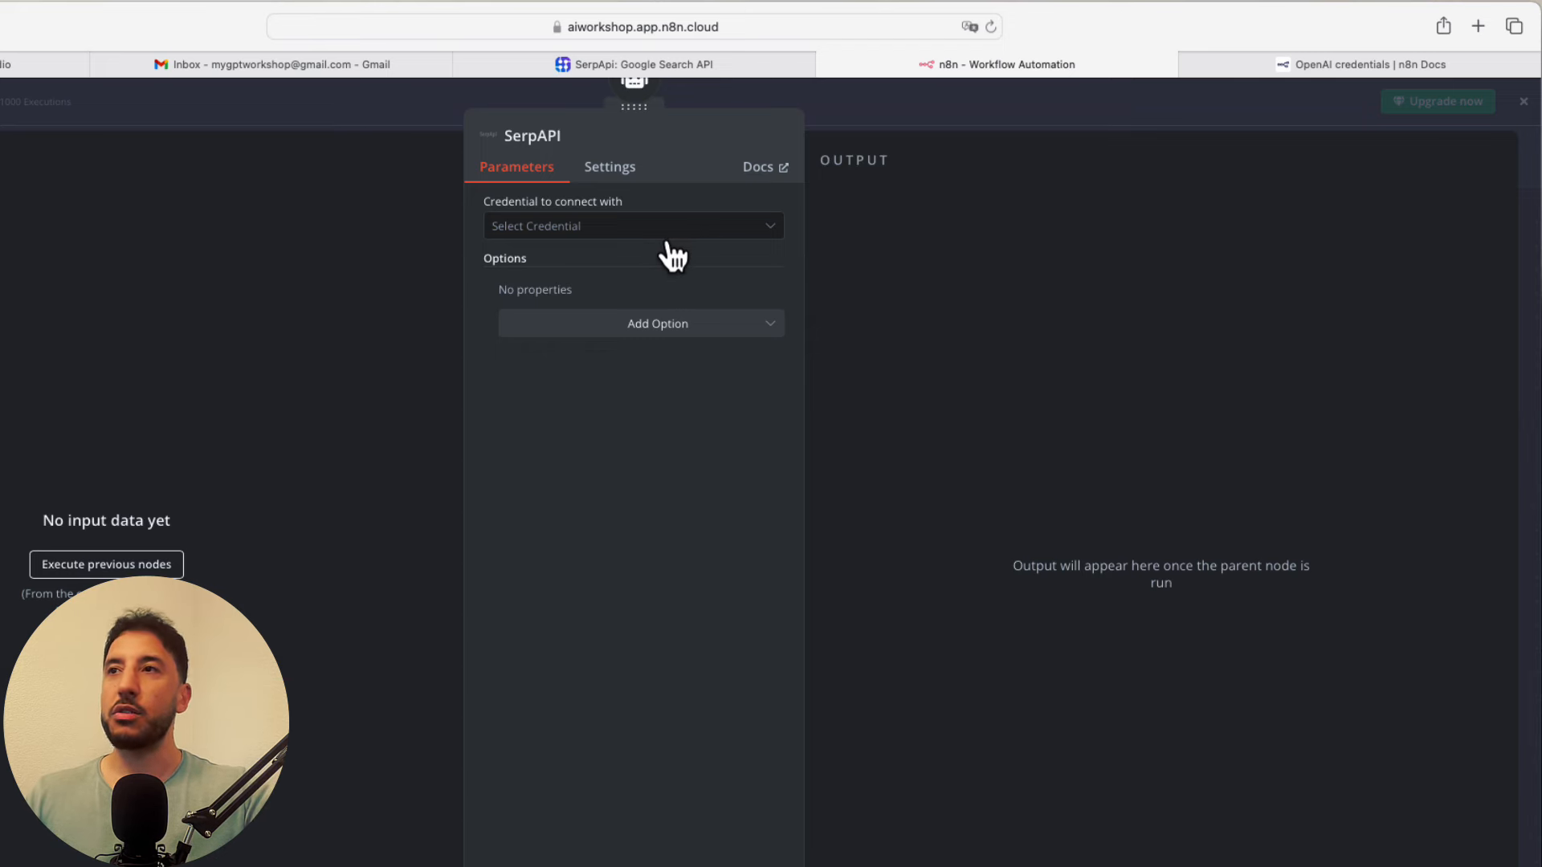
click(703, 233)
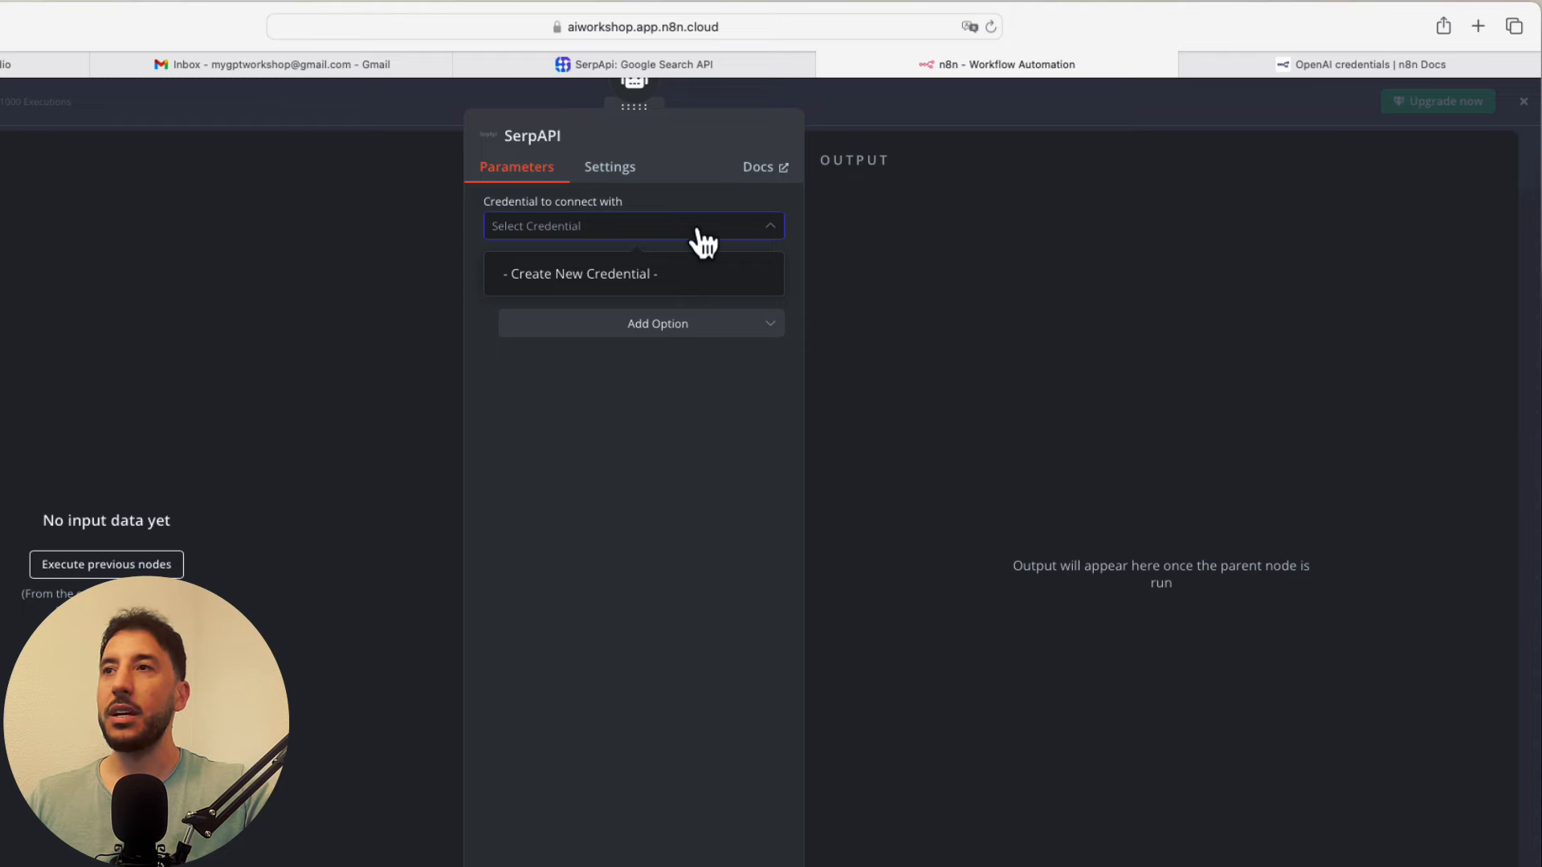
click(590, 277)
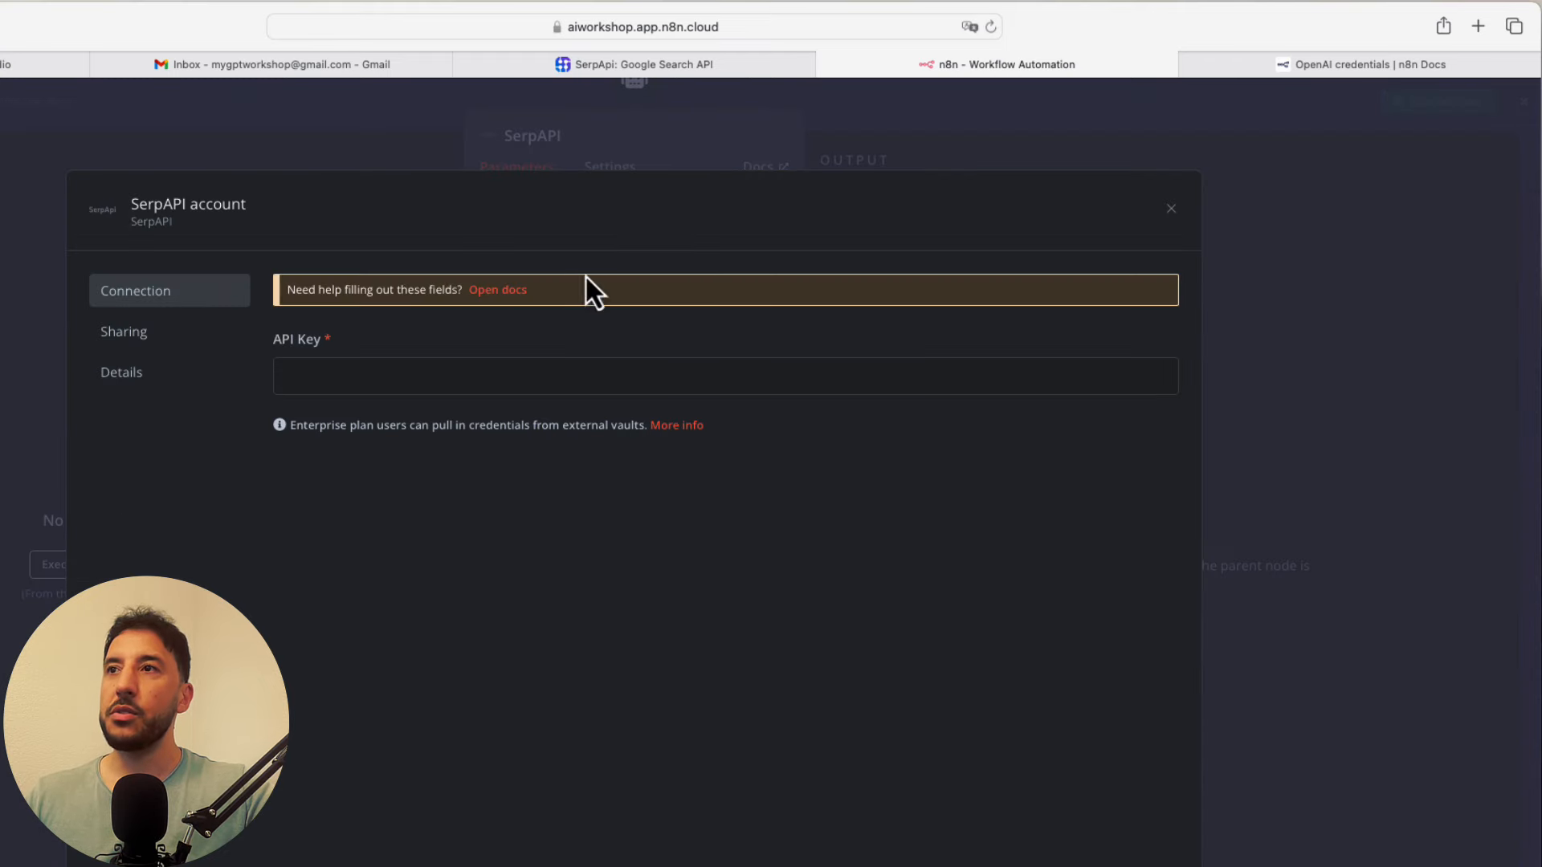
click(369, 377)
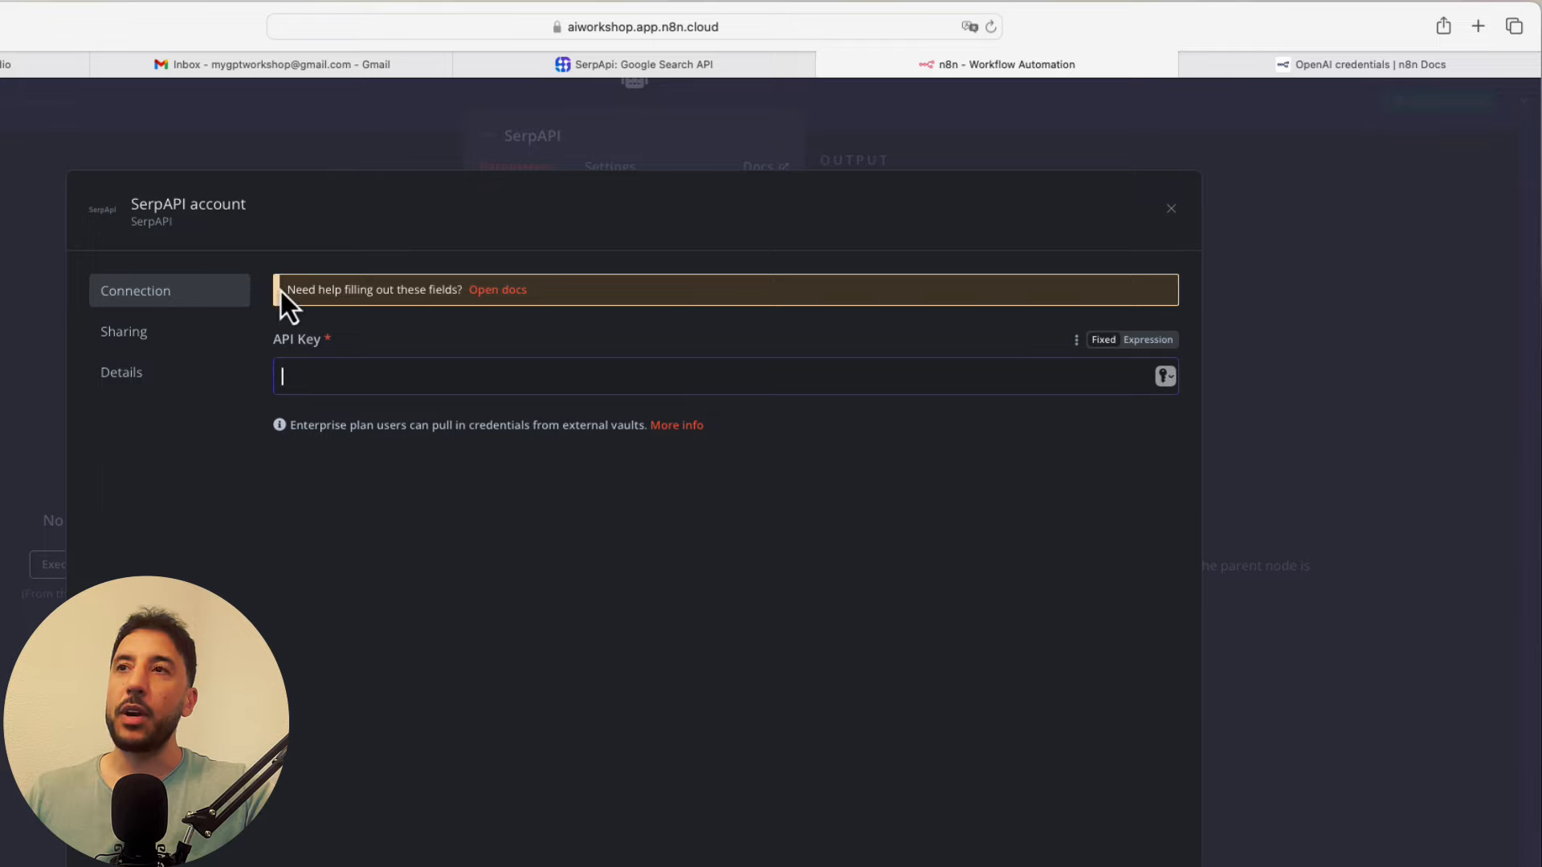
click(545, 340)
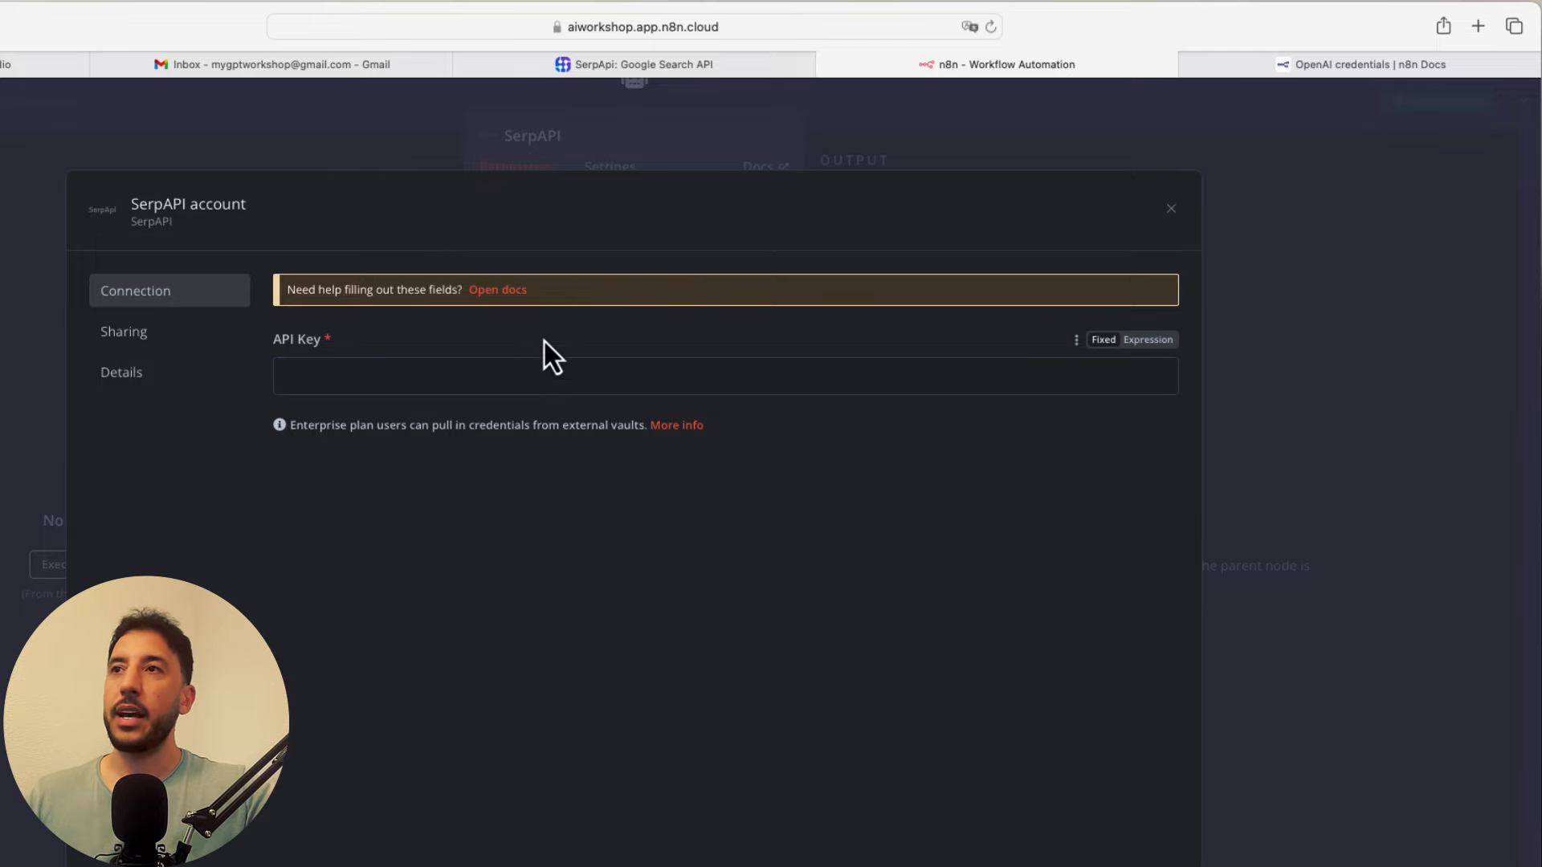
Step: Open the credential's help docs, and on the SerpApi website examine the supported search APIs and the Coffee search demo
click(506, 291)
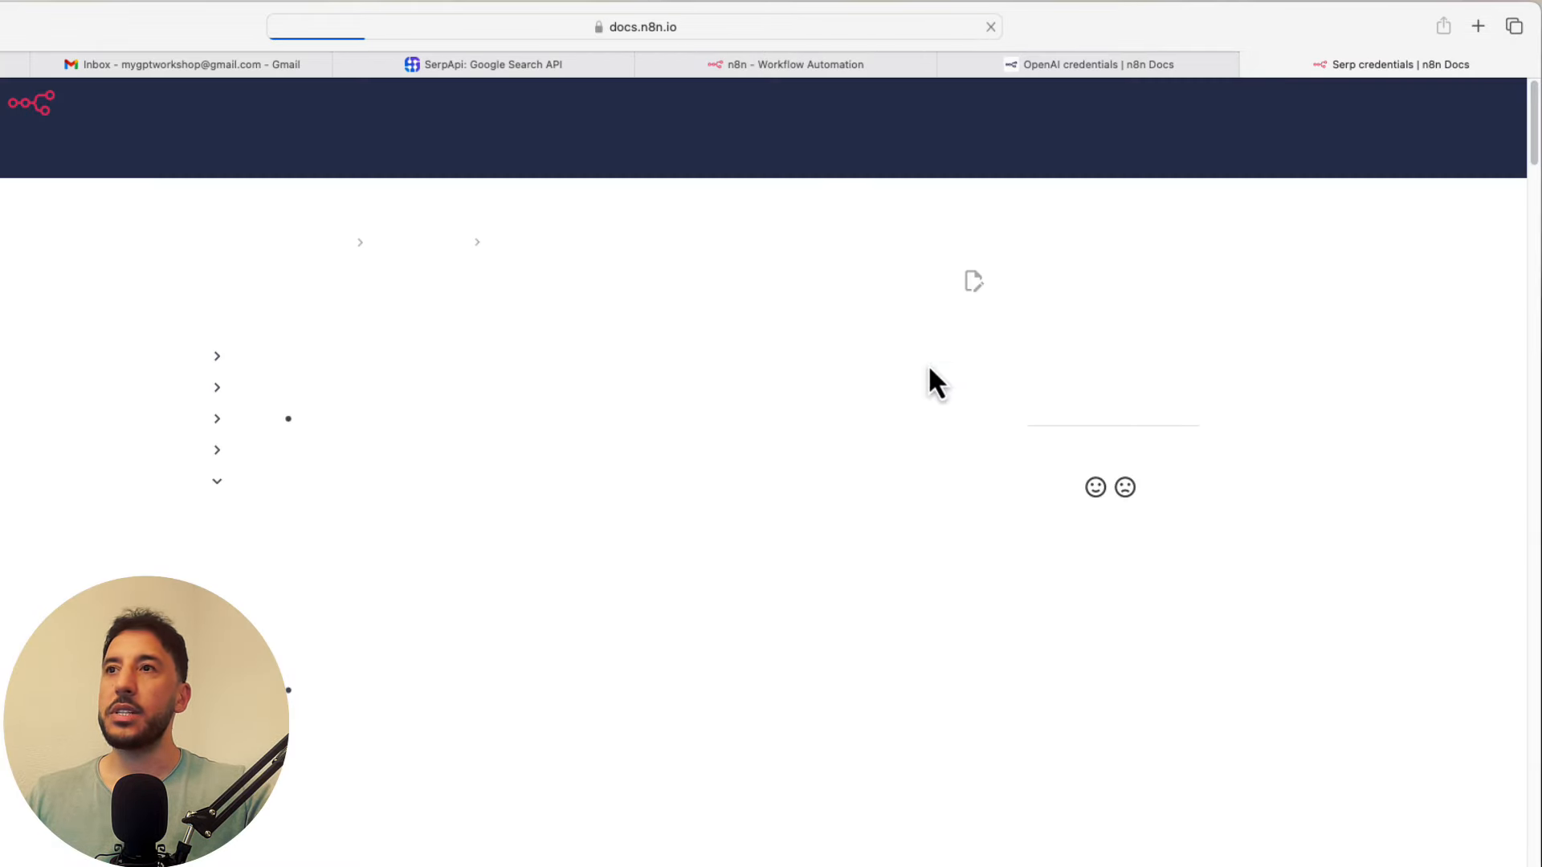
scroll(650, 493, down, 2)
click(483, 64)
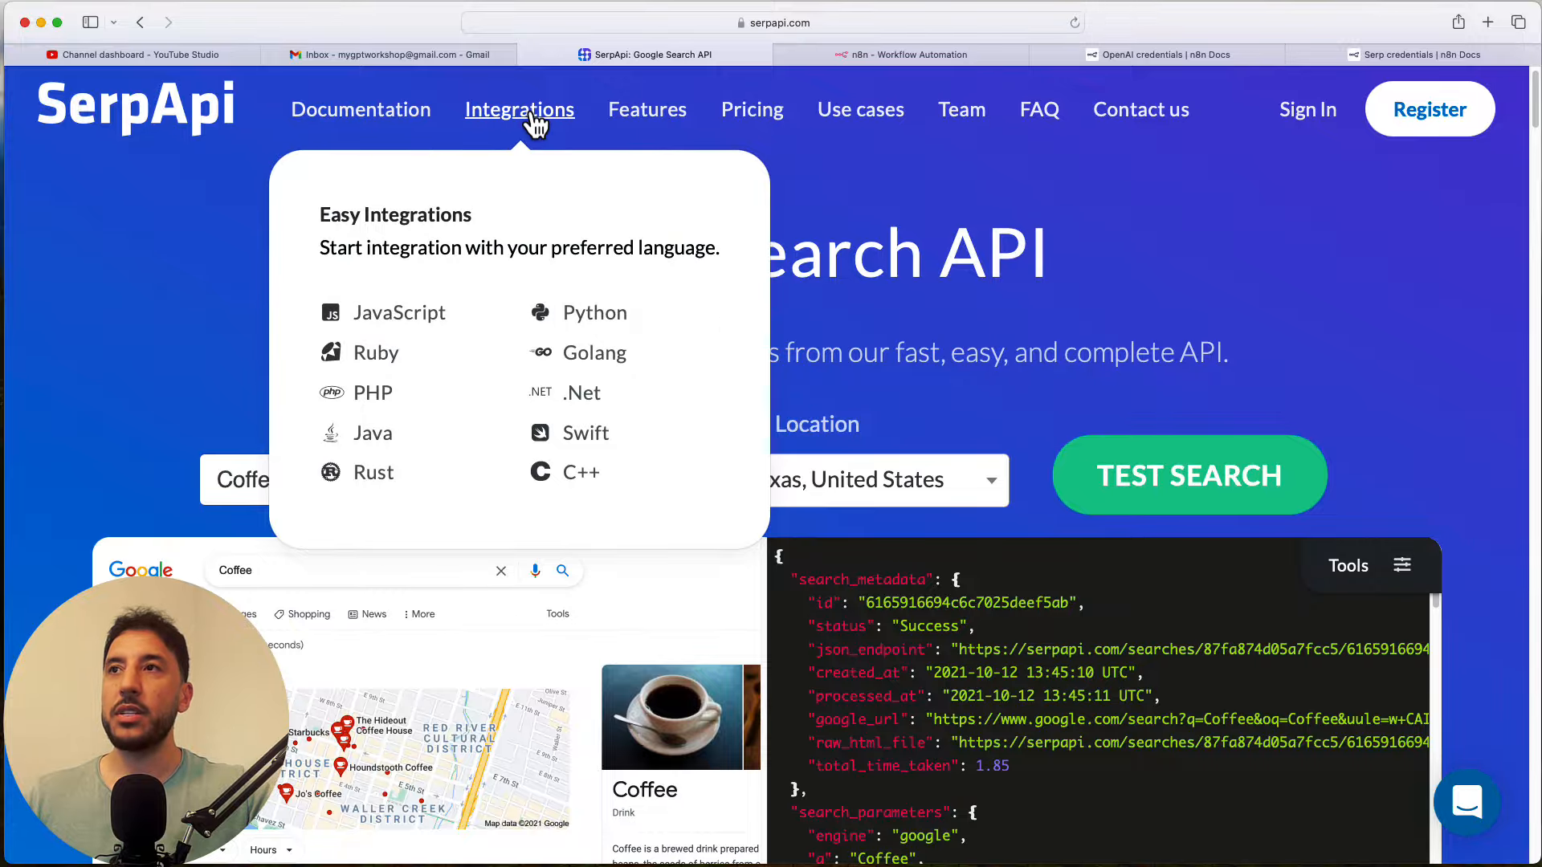
mouse_move(429, 120)
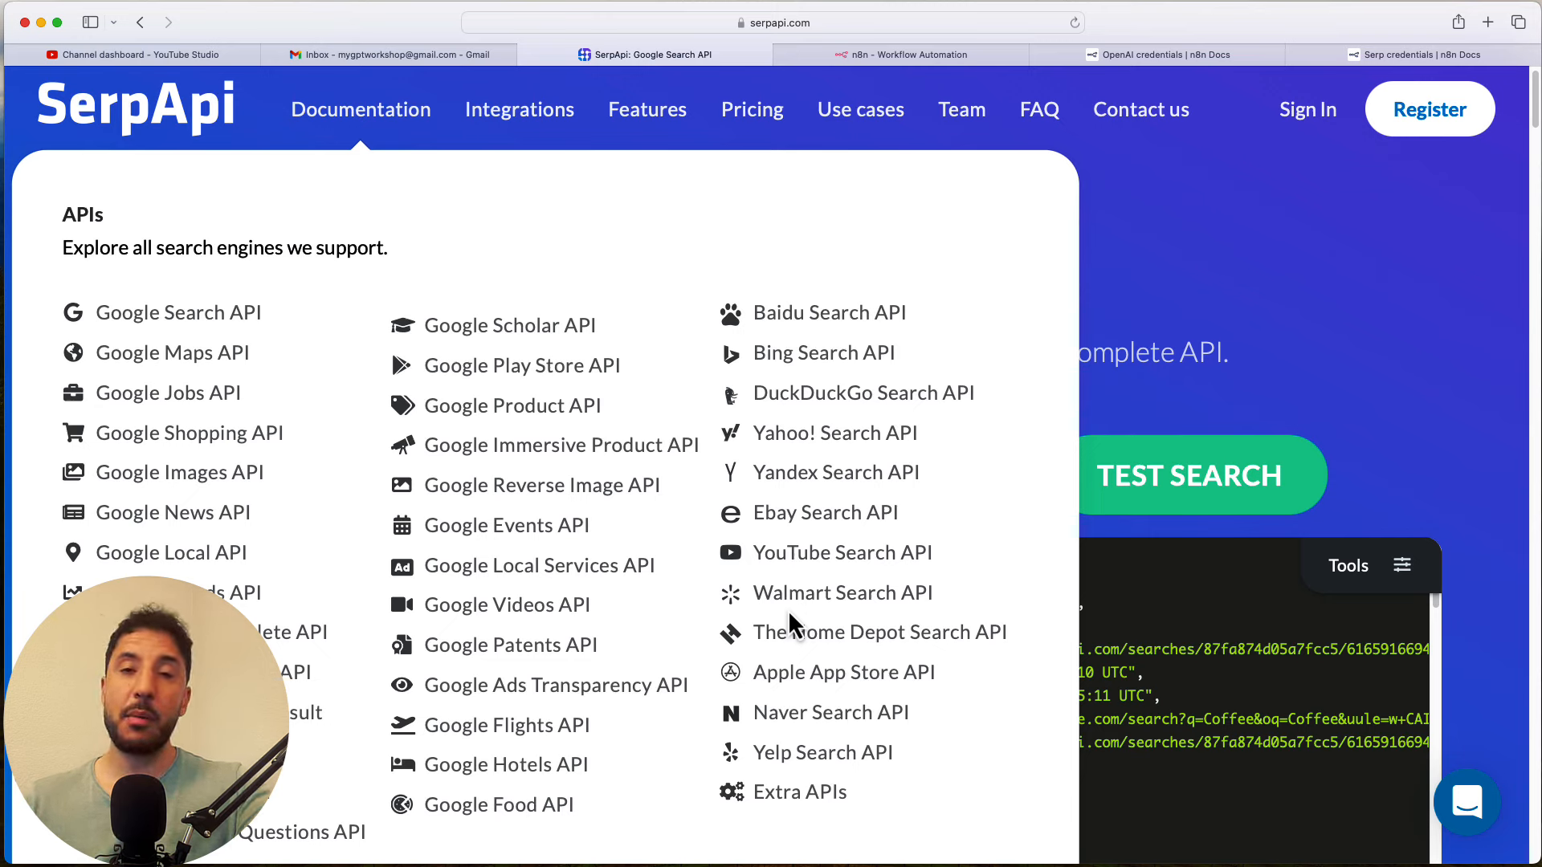
scroll(898, 344, down, 4)
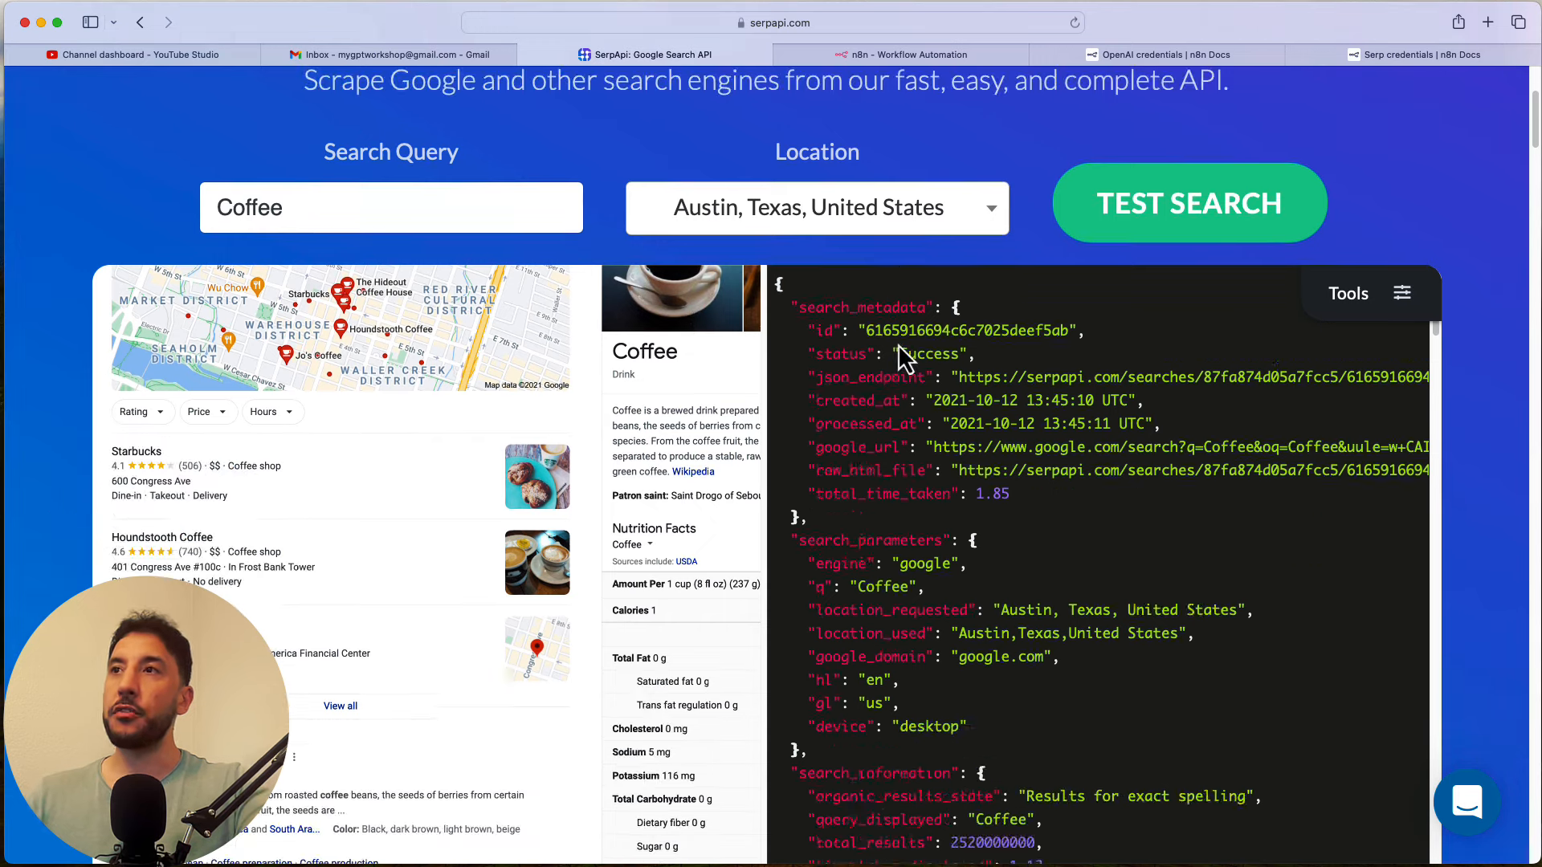
scroll(898, 345, up, 4)
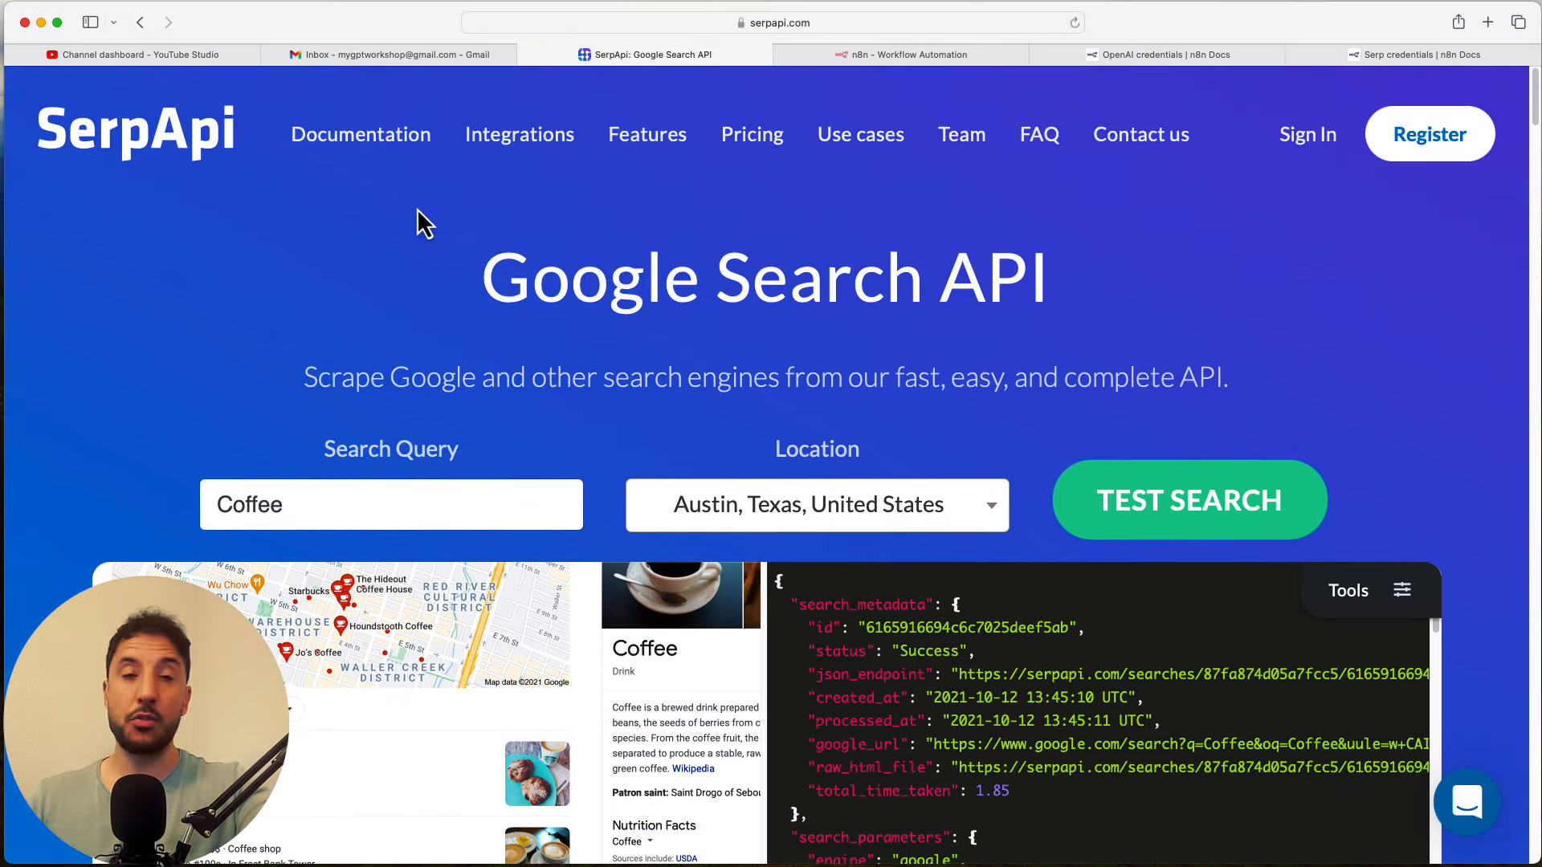
scroll(69, 346, down, 5)
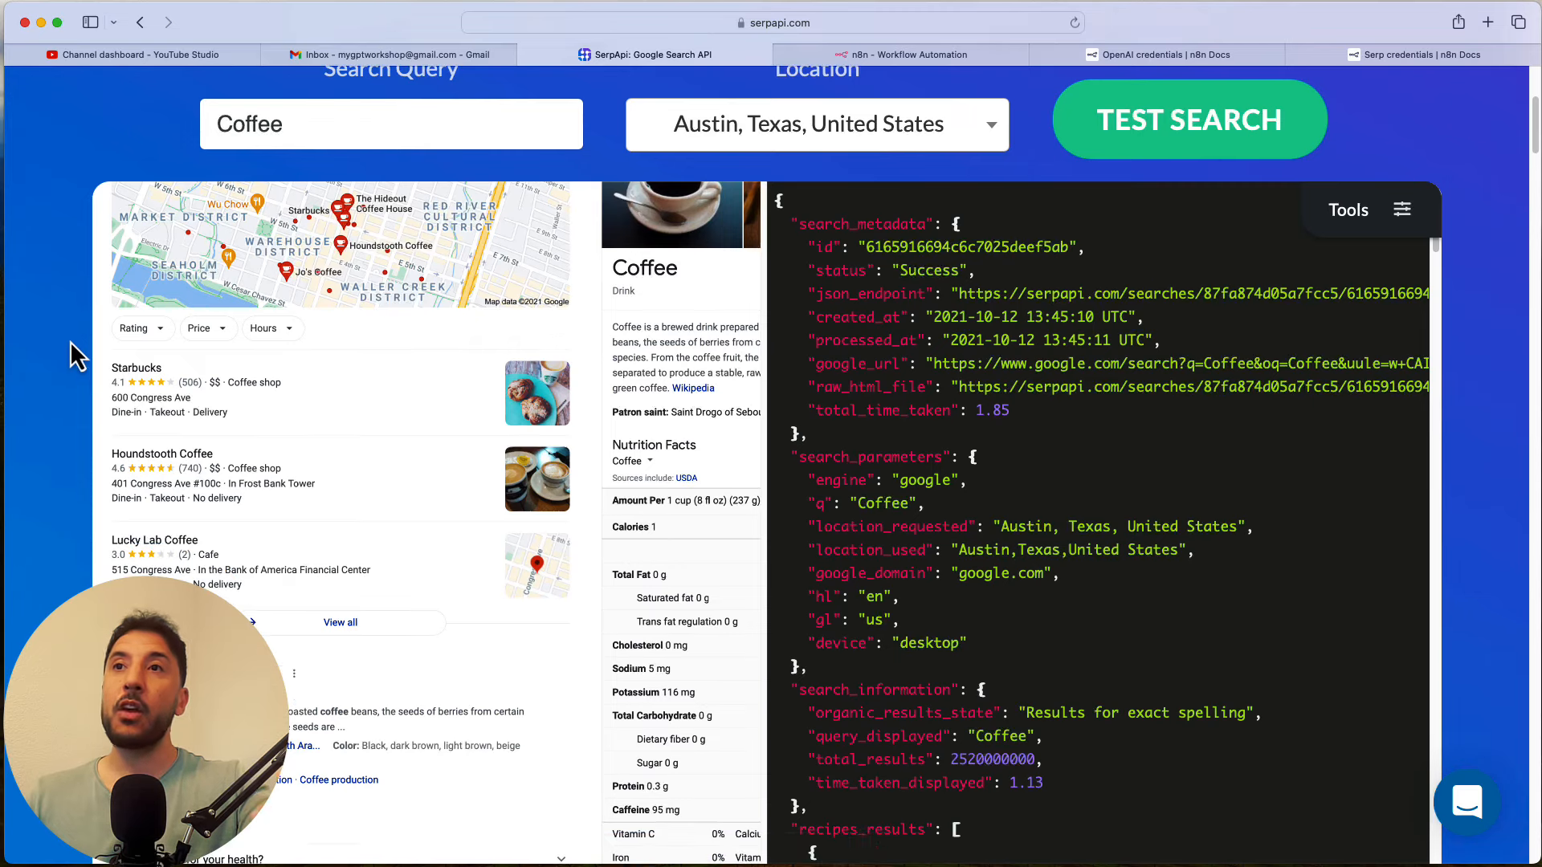
scroll(70, 341, up, 5)
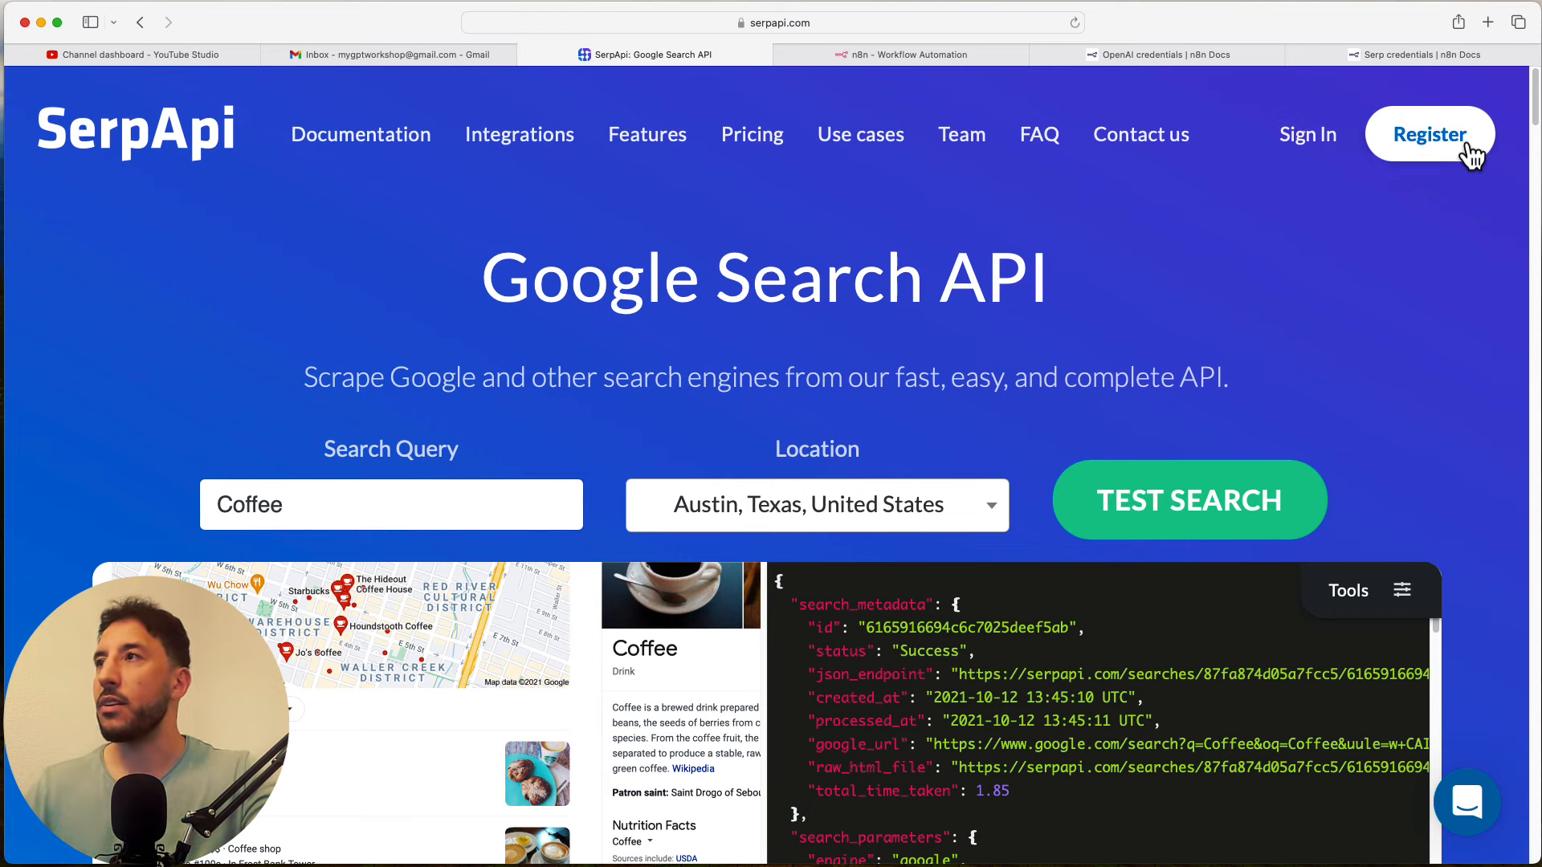
Step: Register for SerpApi through Google sign-up with the existing Google account and approve the sign-in
click(1411, 140)
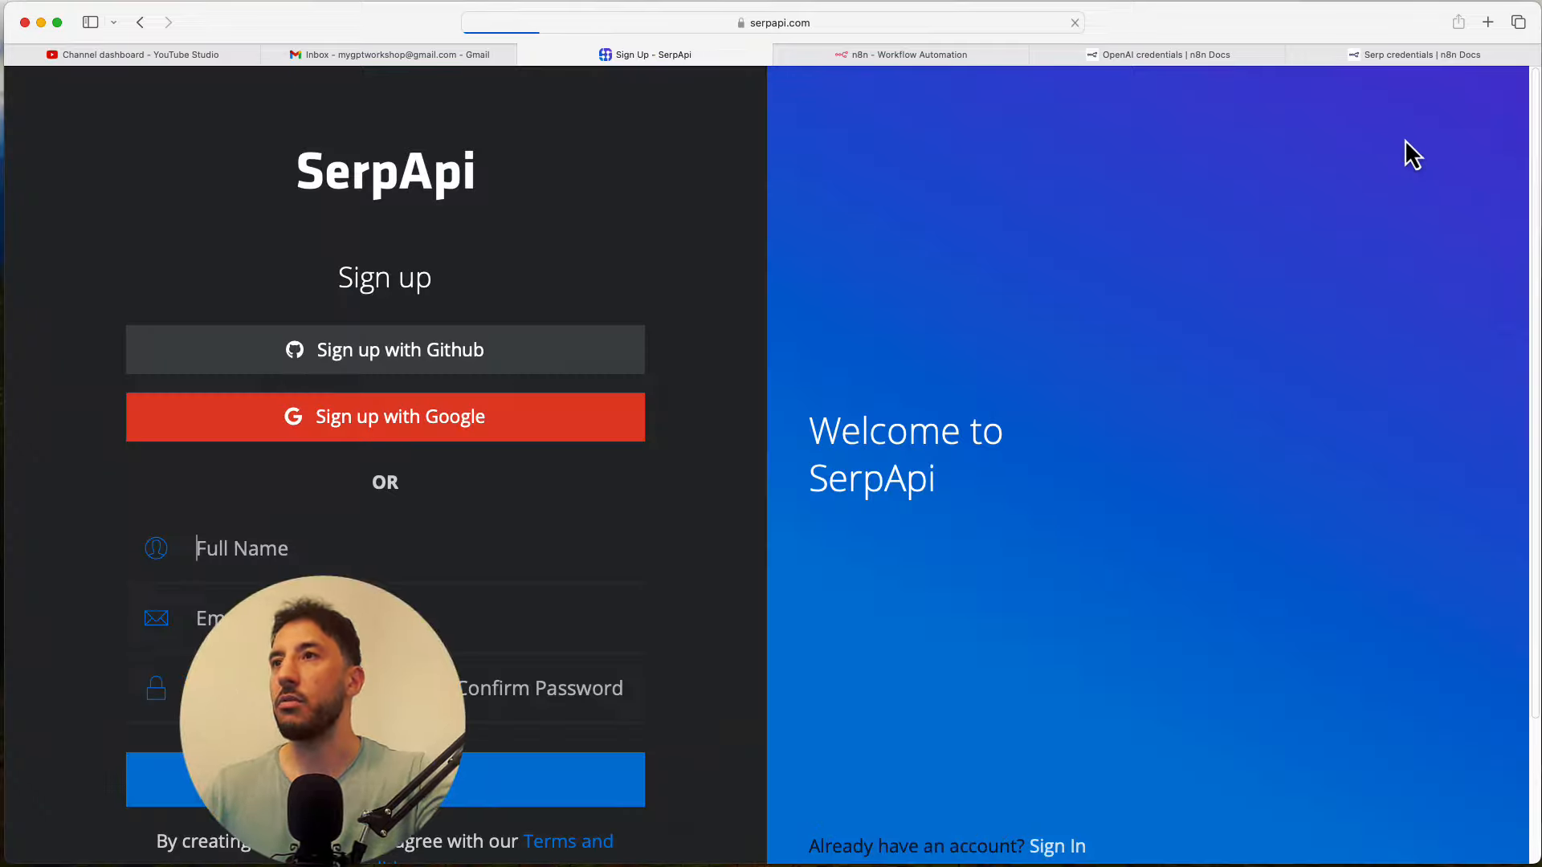
scroll(561, 456, down, 3)
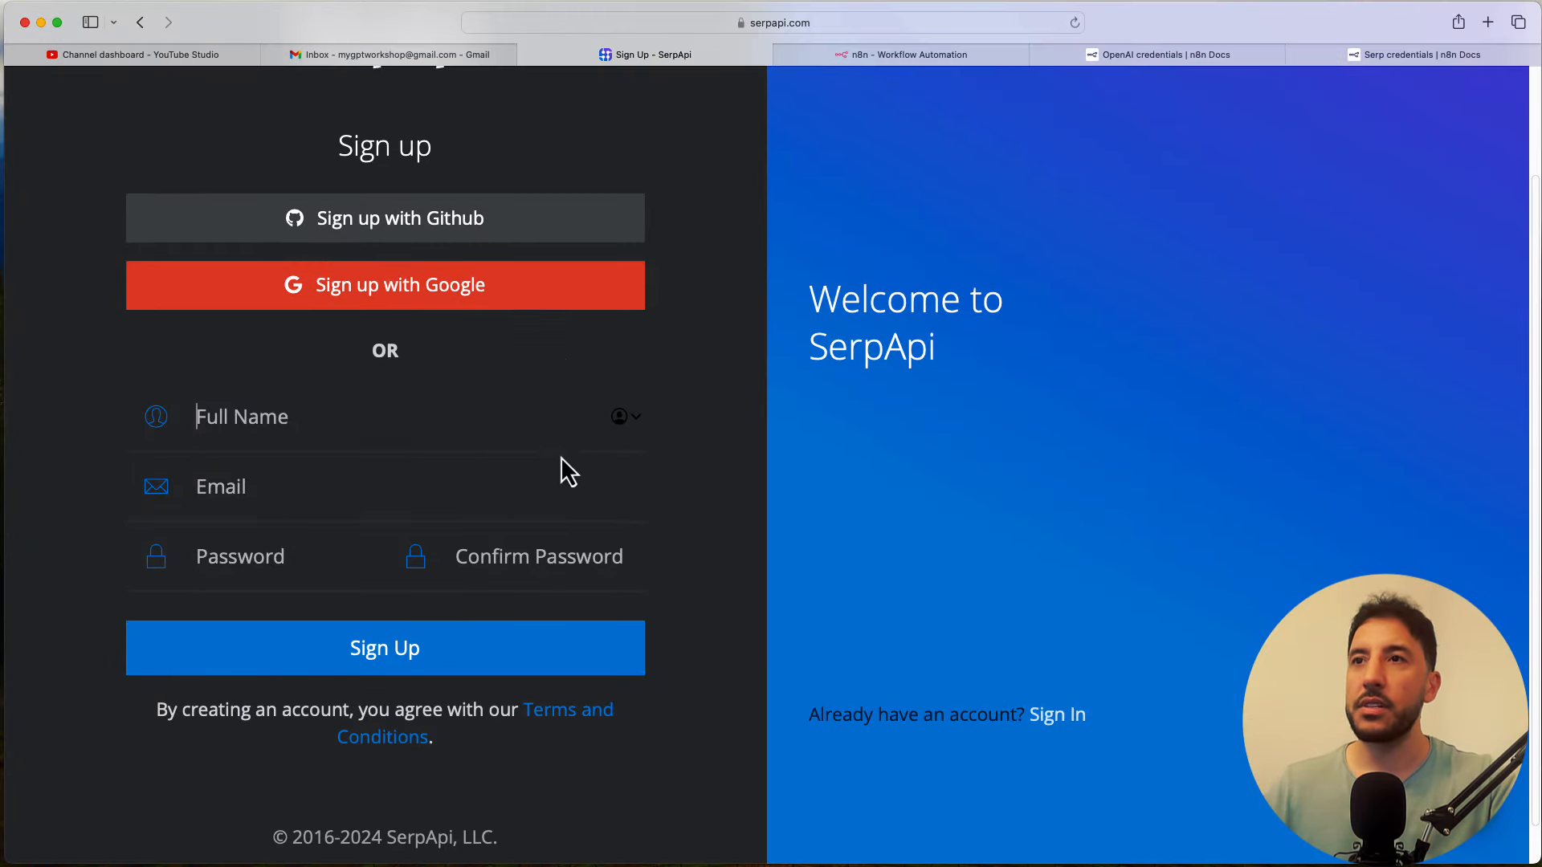
scroll(559, 461, up, 3)
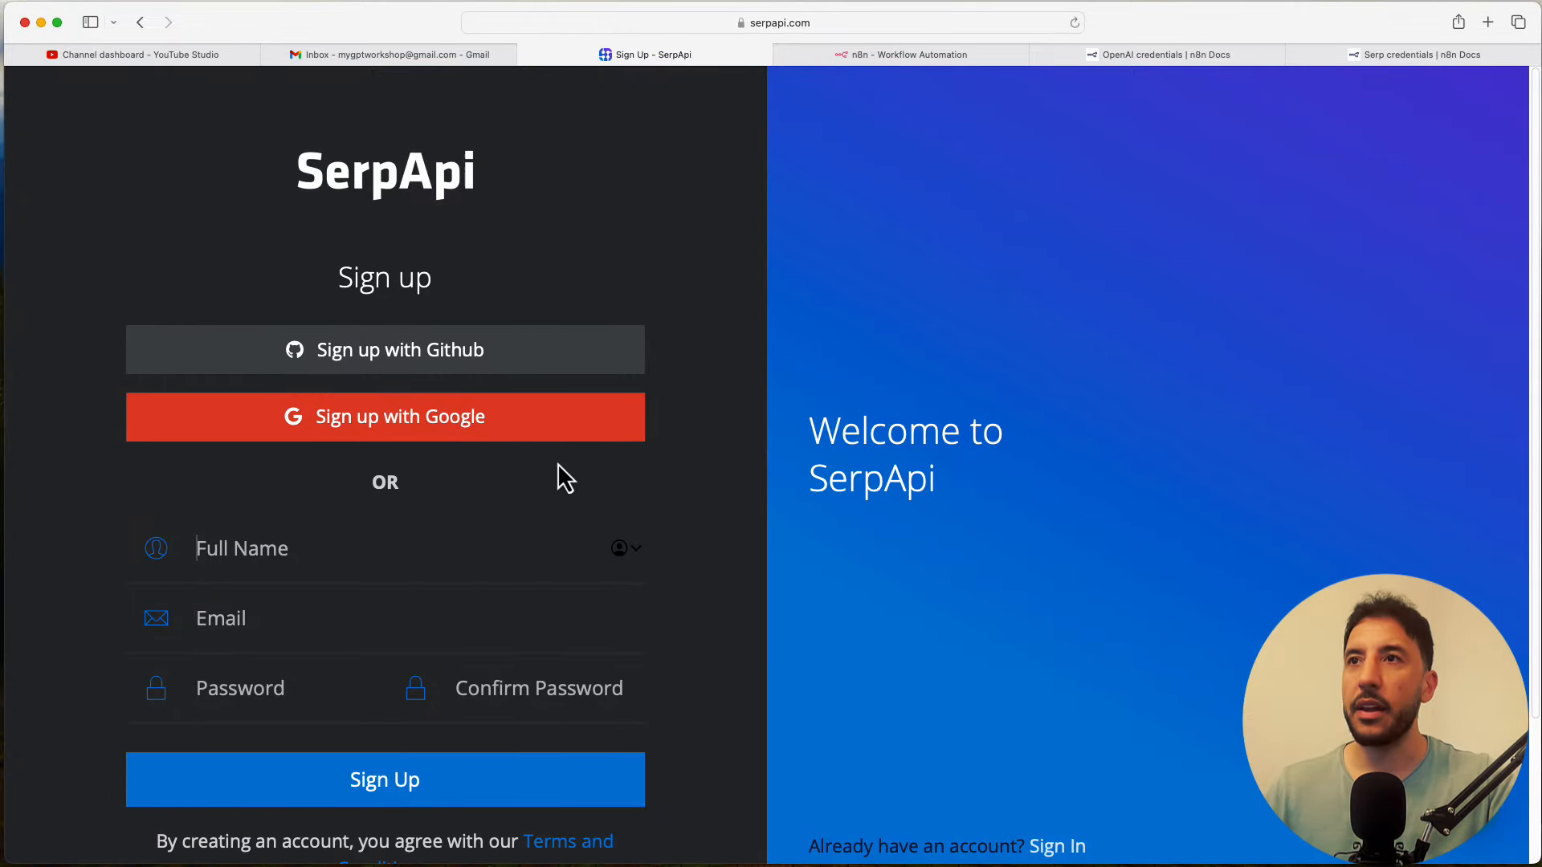
click(373, 427)
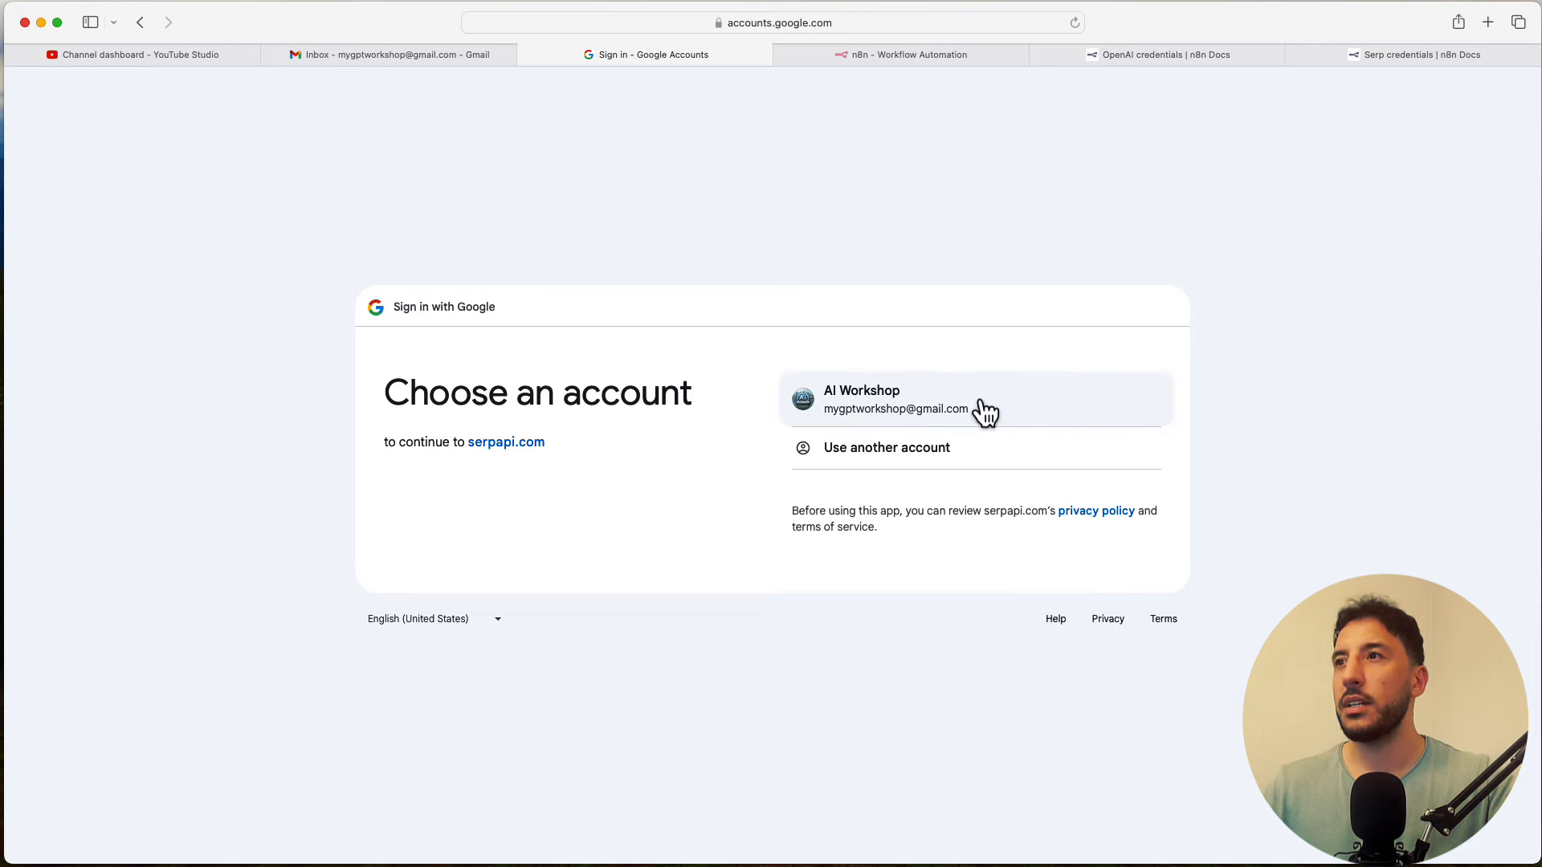
click(959, 415)
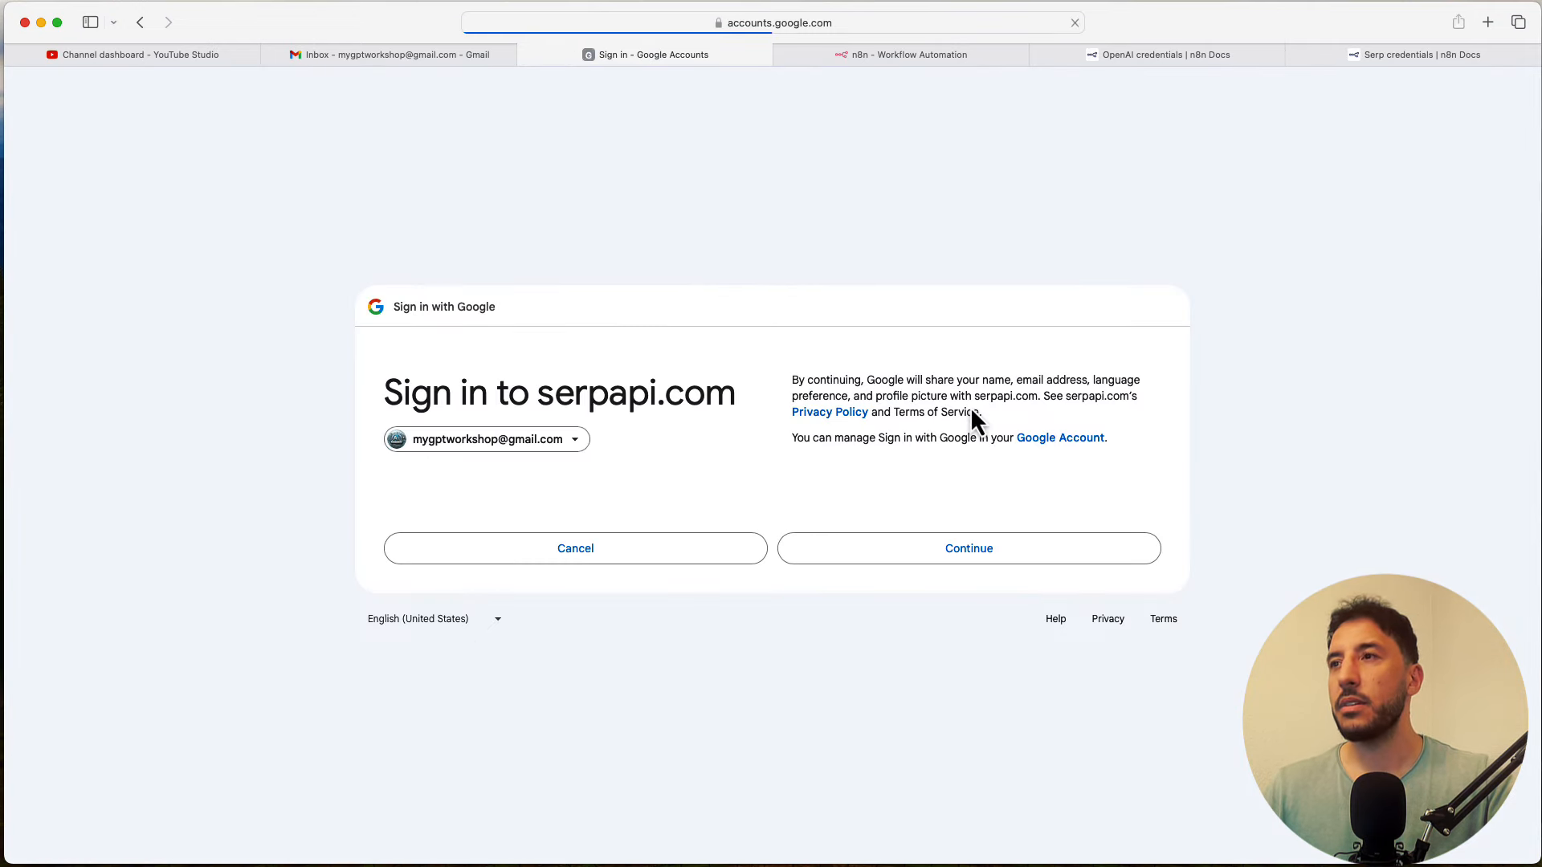
click(987, 547)
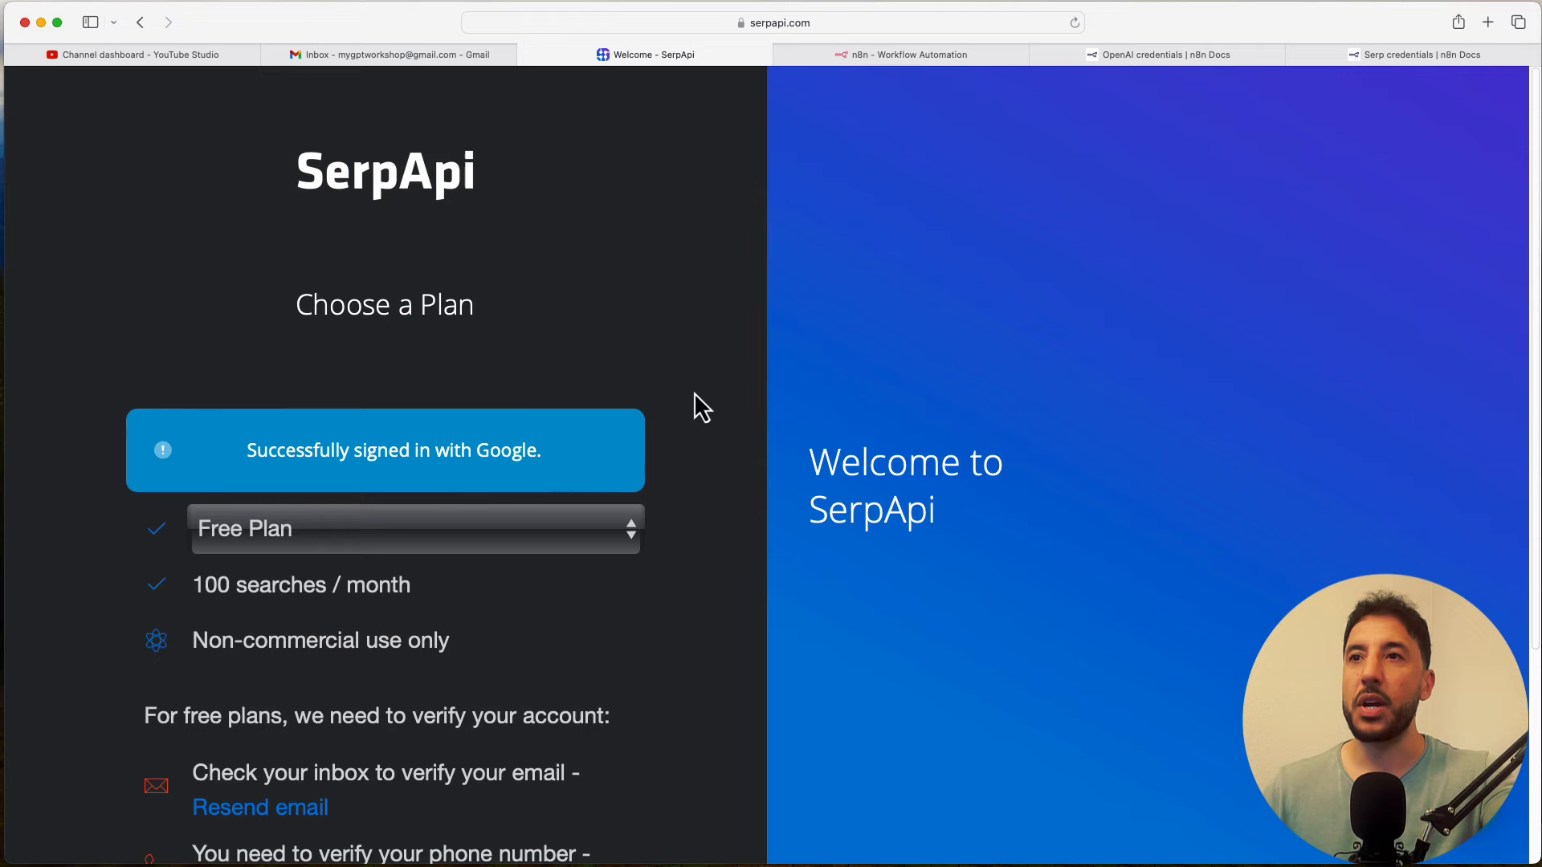
Step: Review the plan choices on the SerpApi sign-up page and compare their monthly prices and search allowances on the pricing page
scroll(537, 448, down, 3)
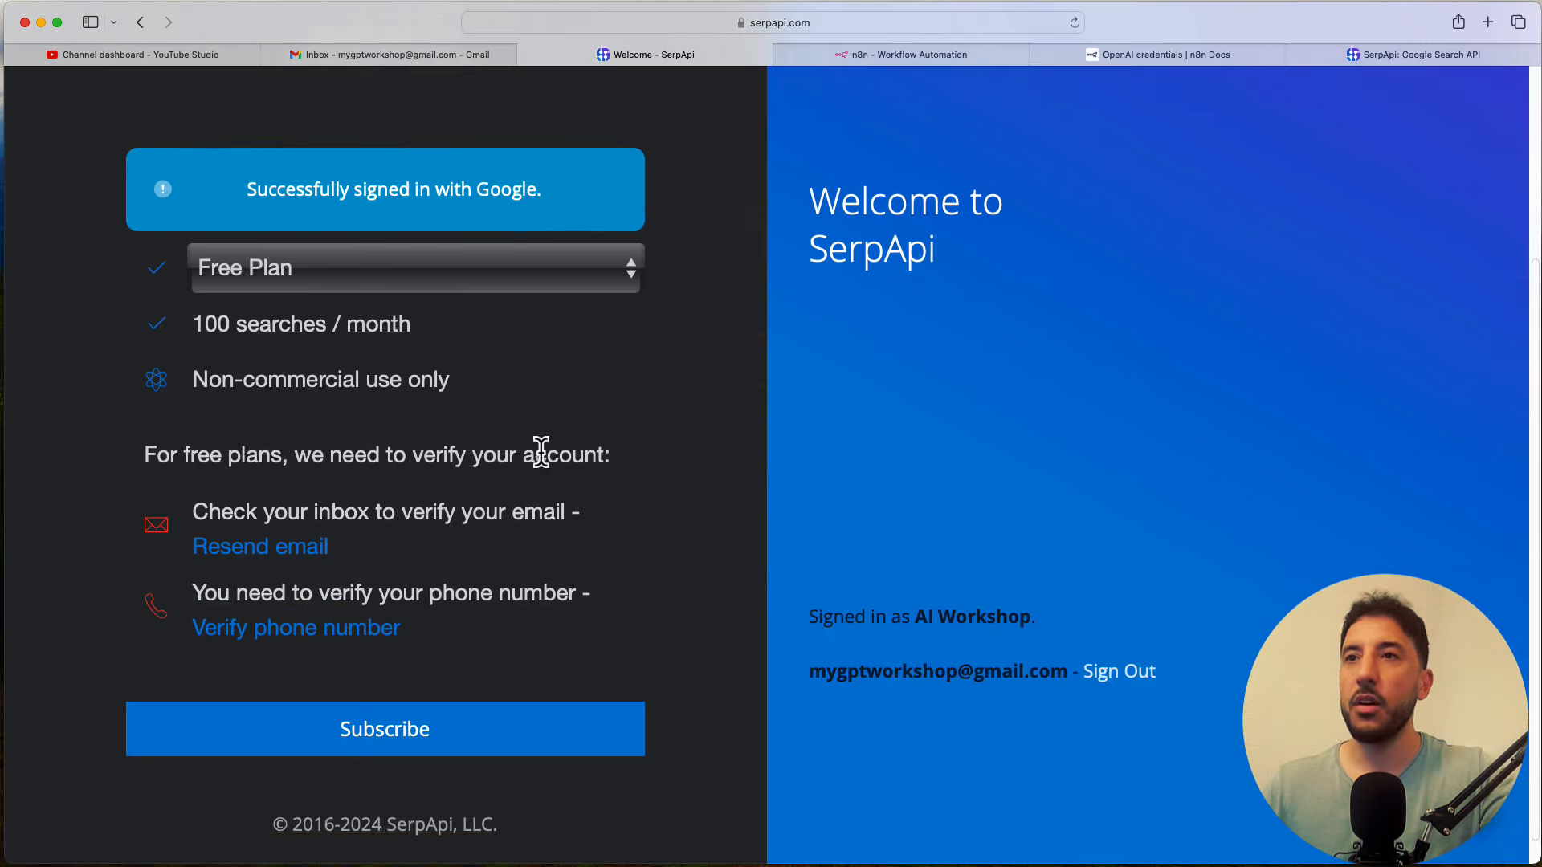
scroll(540, 469, up, 2)
click(385, 417)
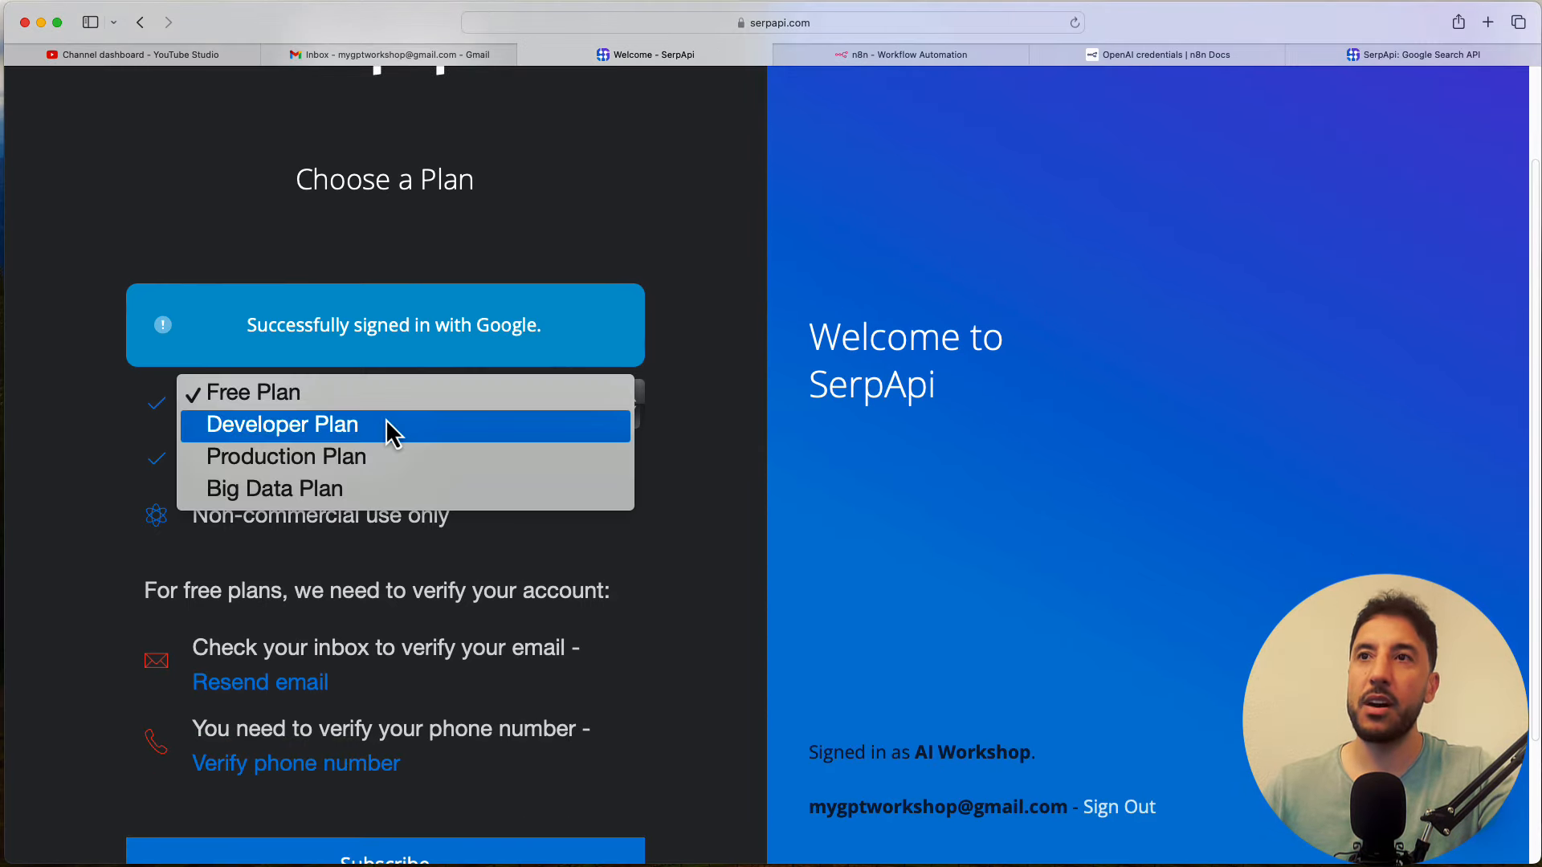
click(682, 268)
scroll(988, 156, up, 1)
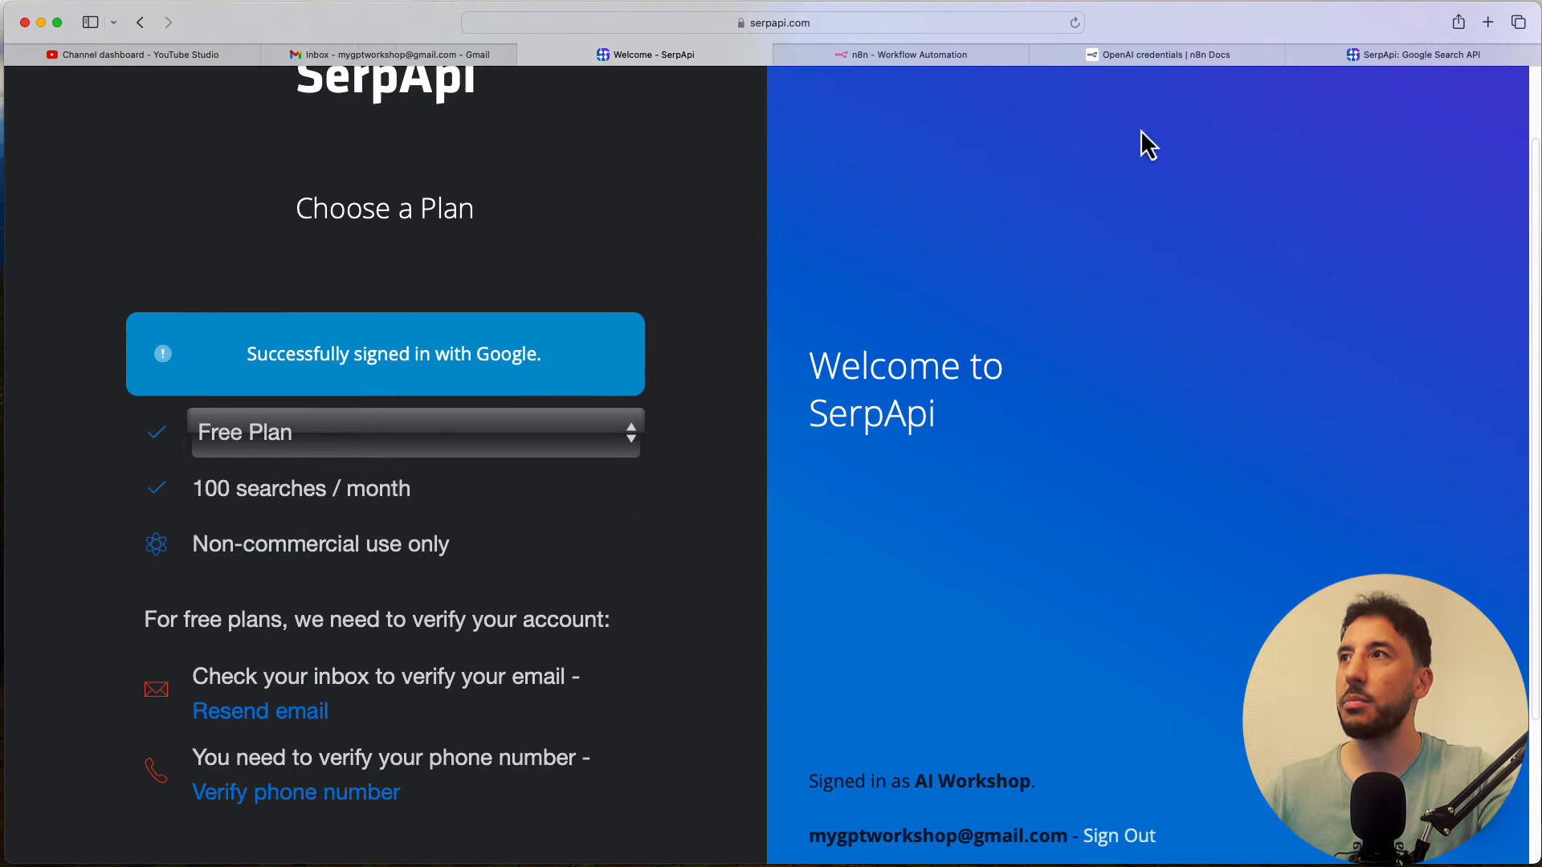
click(1415, 55)
click(755, 138)
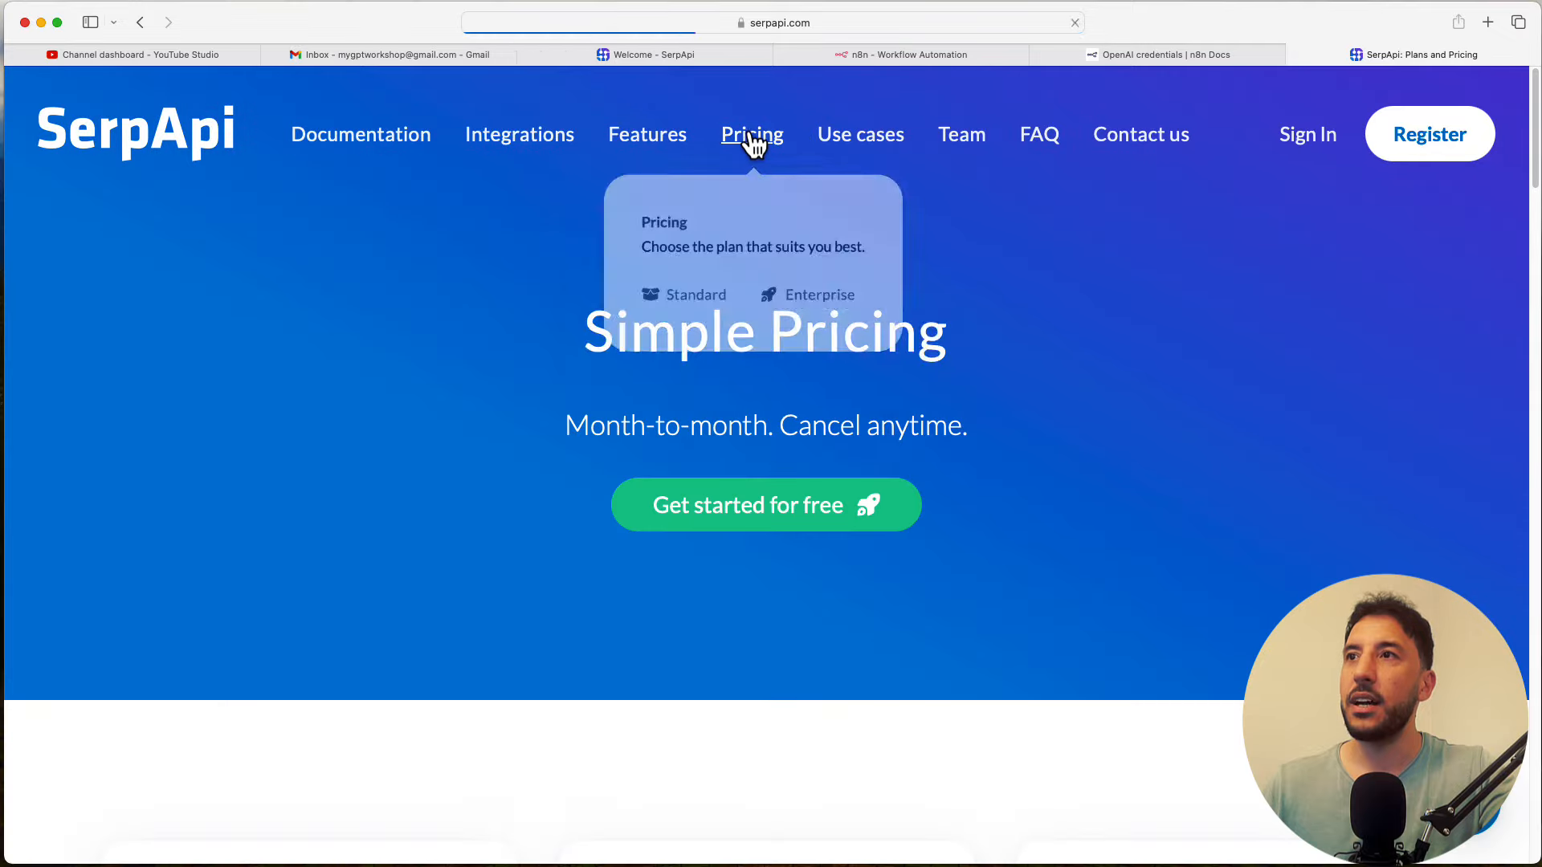
scroll(438, 377, down, 10)
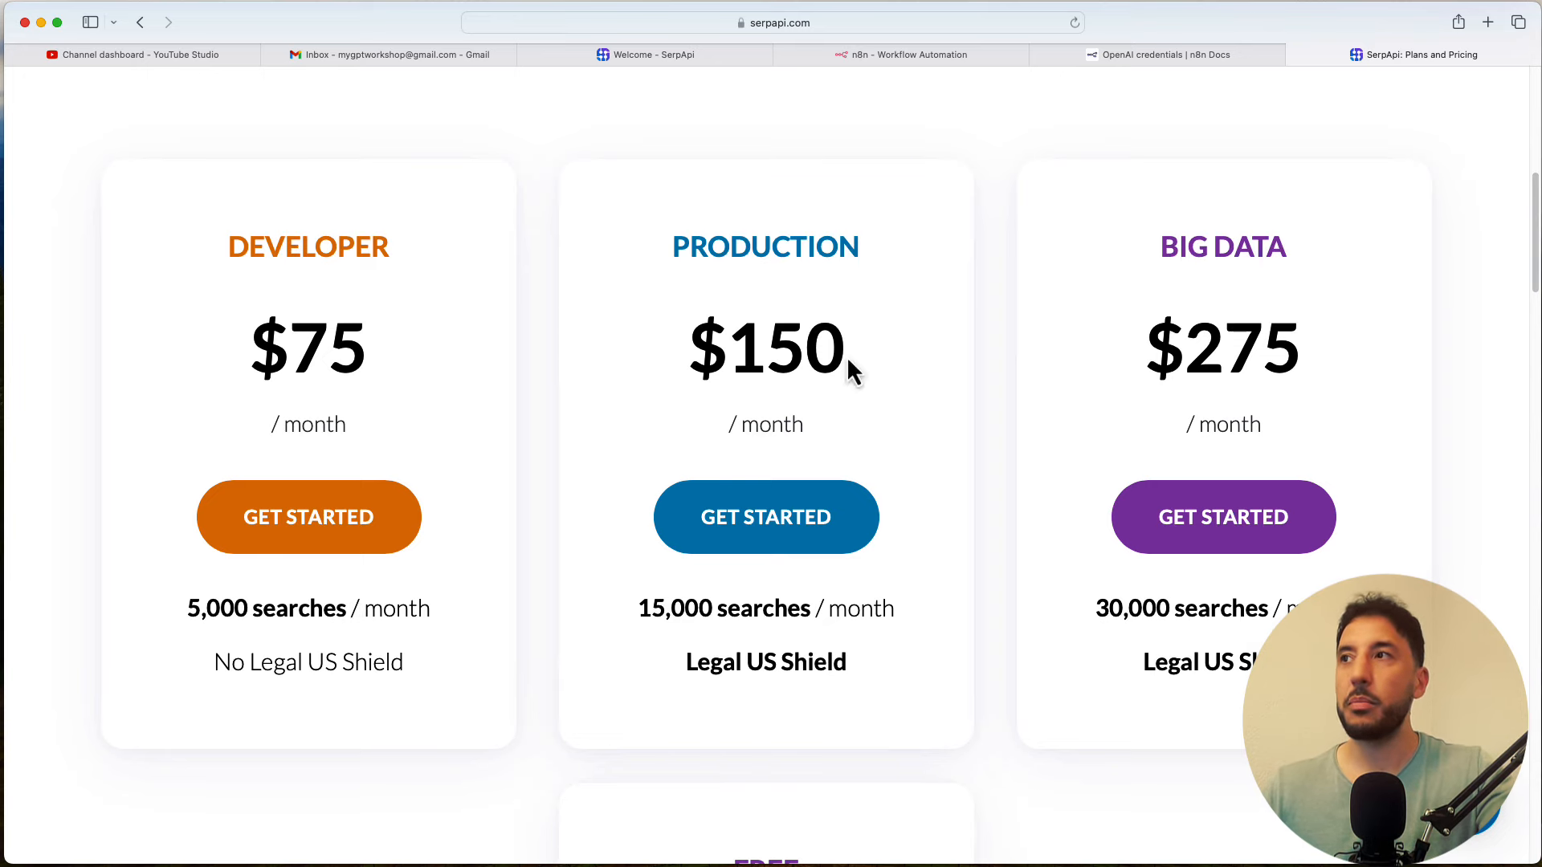
scroll(1293, 358, down, 10)
scroll(754, 292, up, 5)
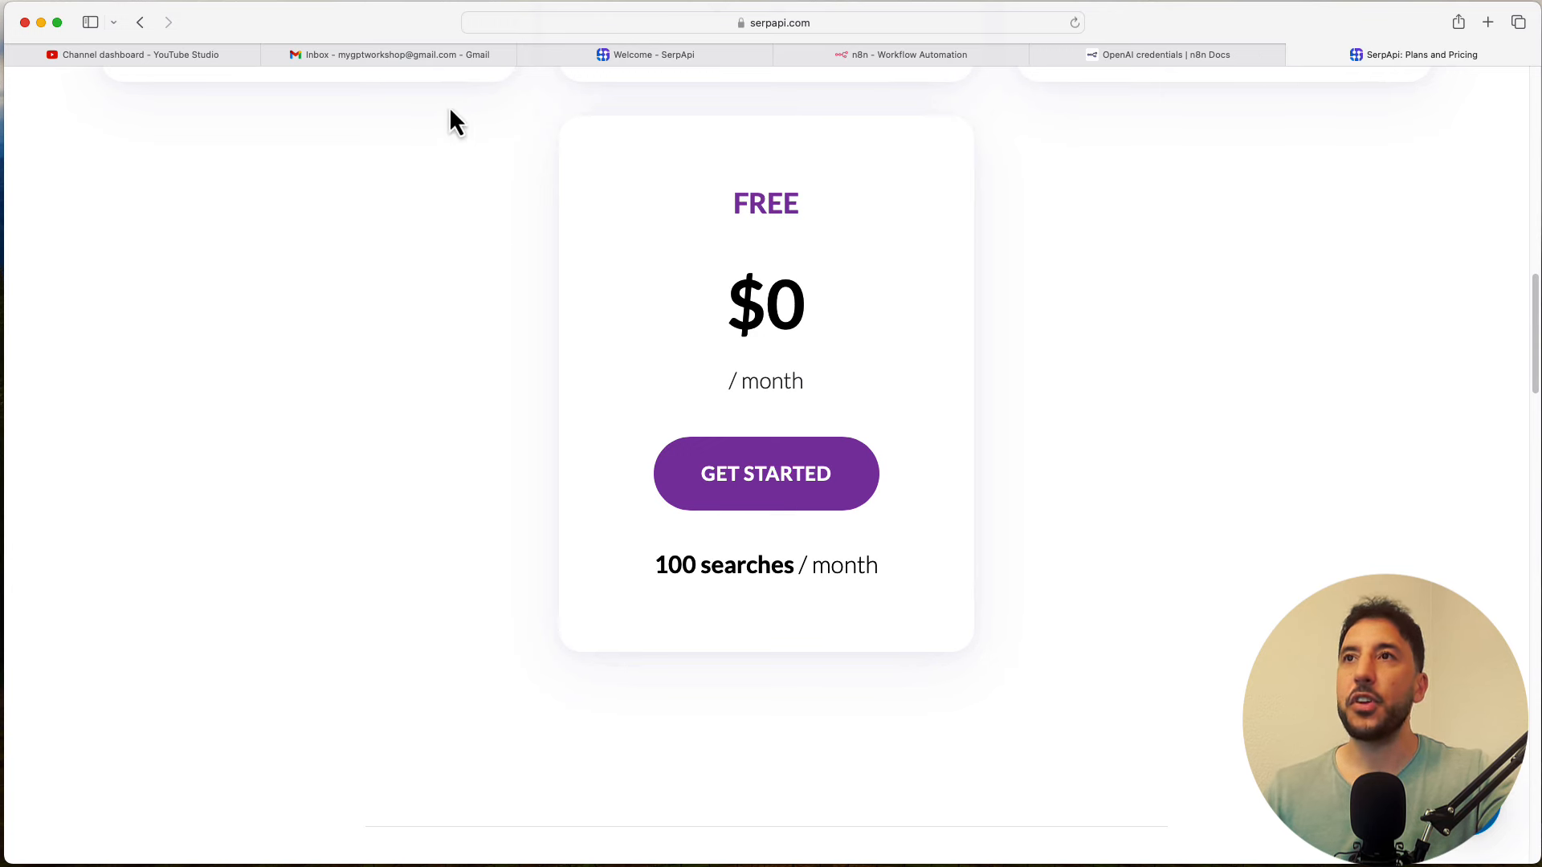
Step: Return to the SerpApi sign-up page, keep the Free Plan selected and subscribe to it
click(707, 55)
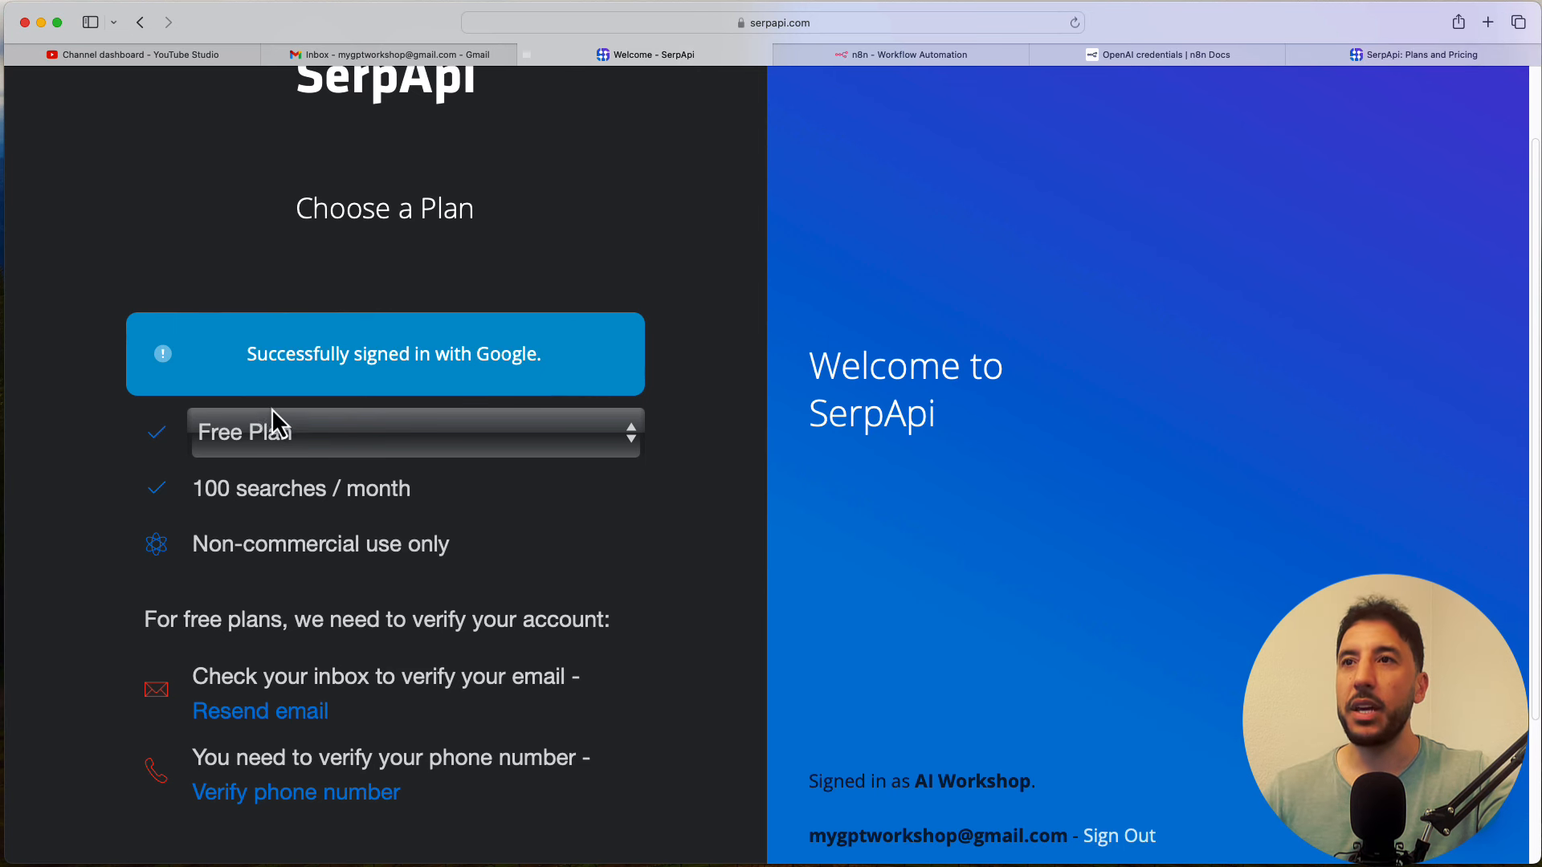
click(300, 438)
click(300, 438)
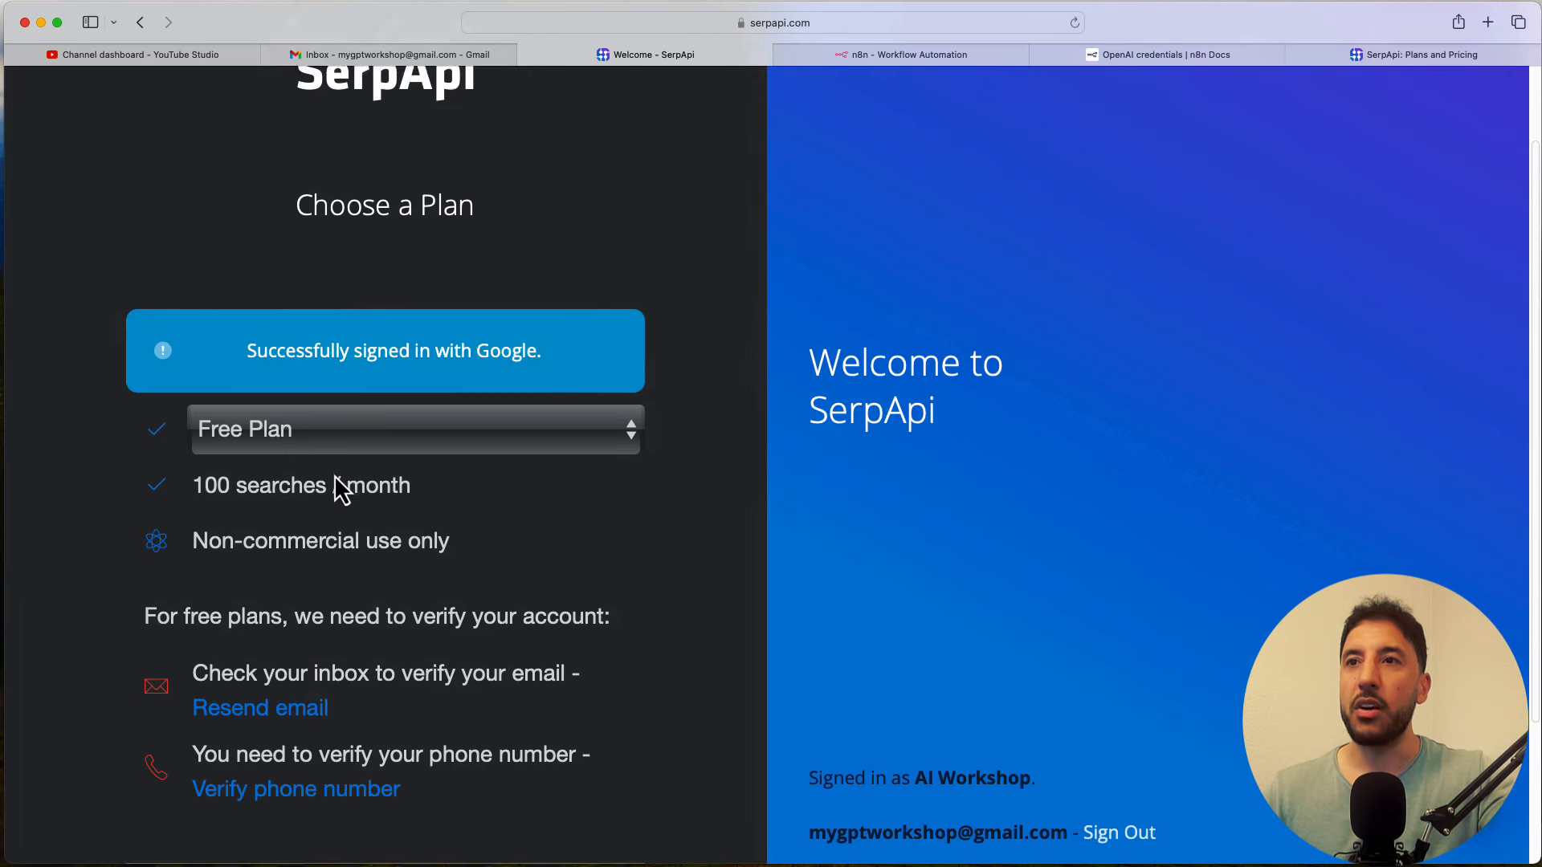
scroll(335, 474, down, 2)
scroll(334, 475, down, 2)
click(374, 707)
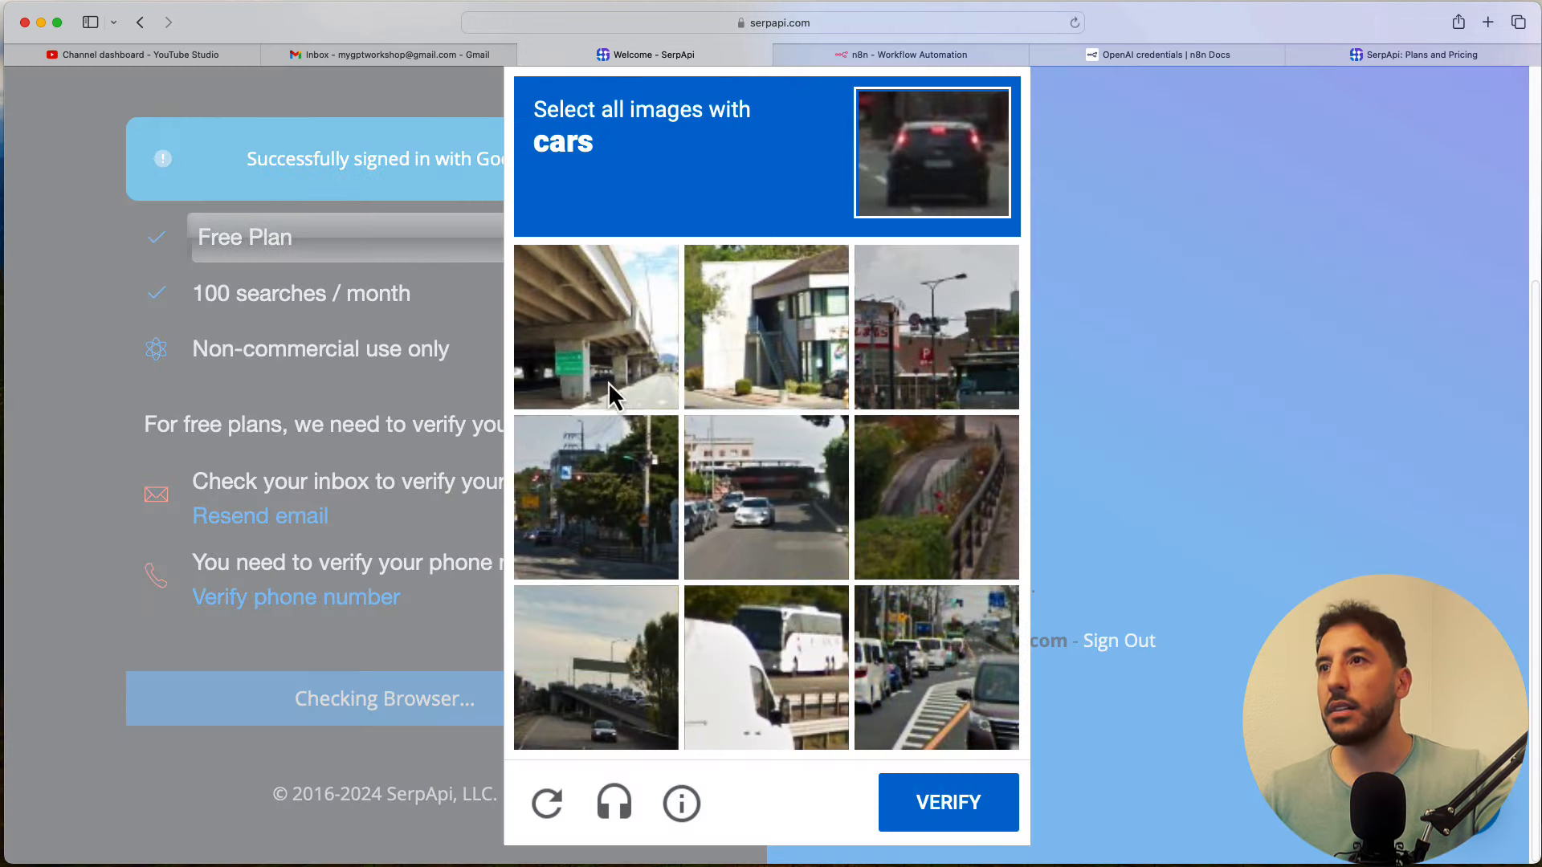
Step: Solve the image challenge by selecting the four pictures with vehicles in the centre and bottom row, and verify it
click(772, 491)
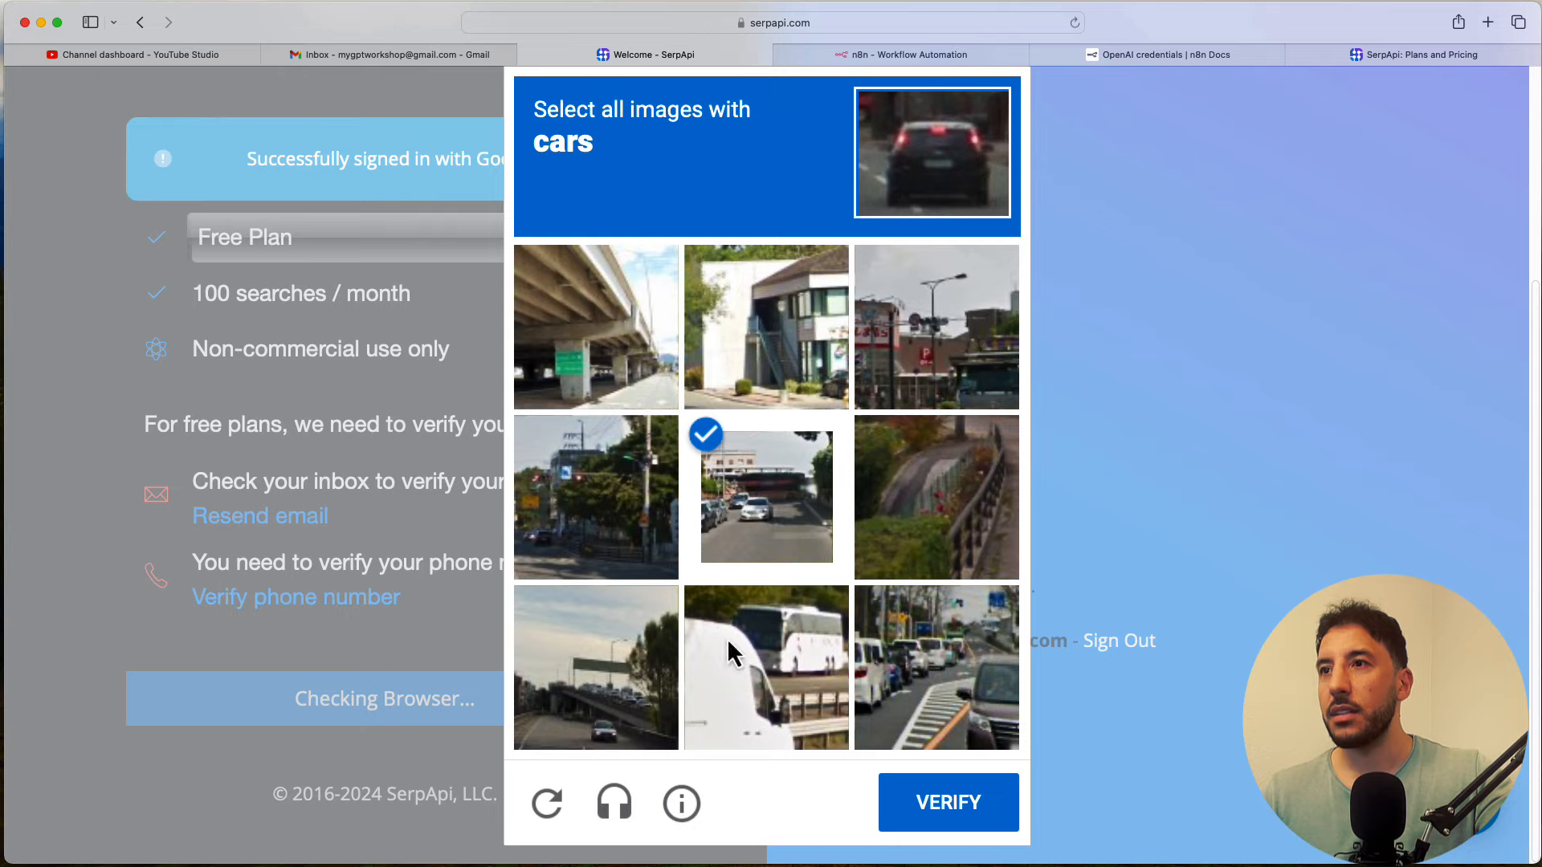
click(620, 684)
click(928, 715)
click(801, 665)
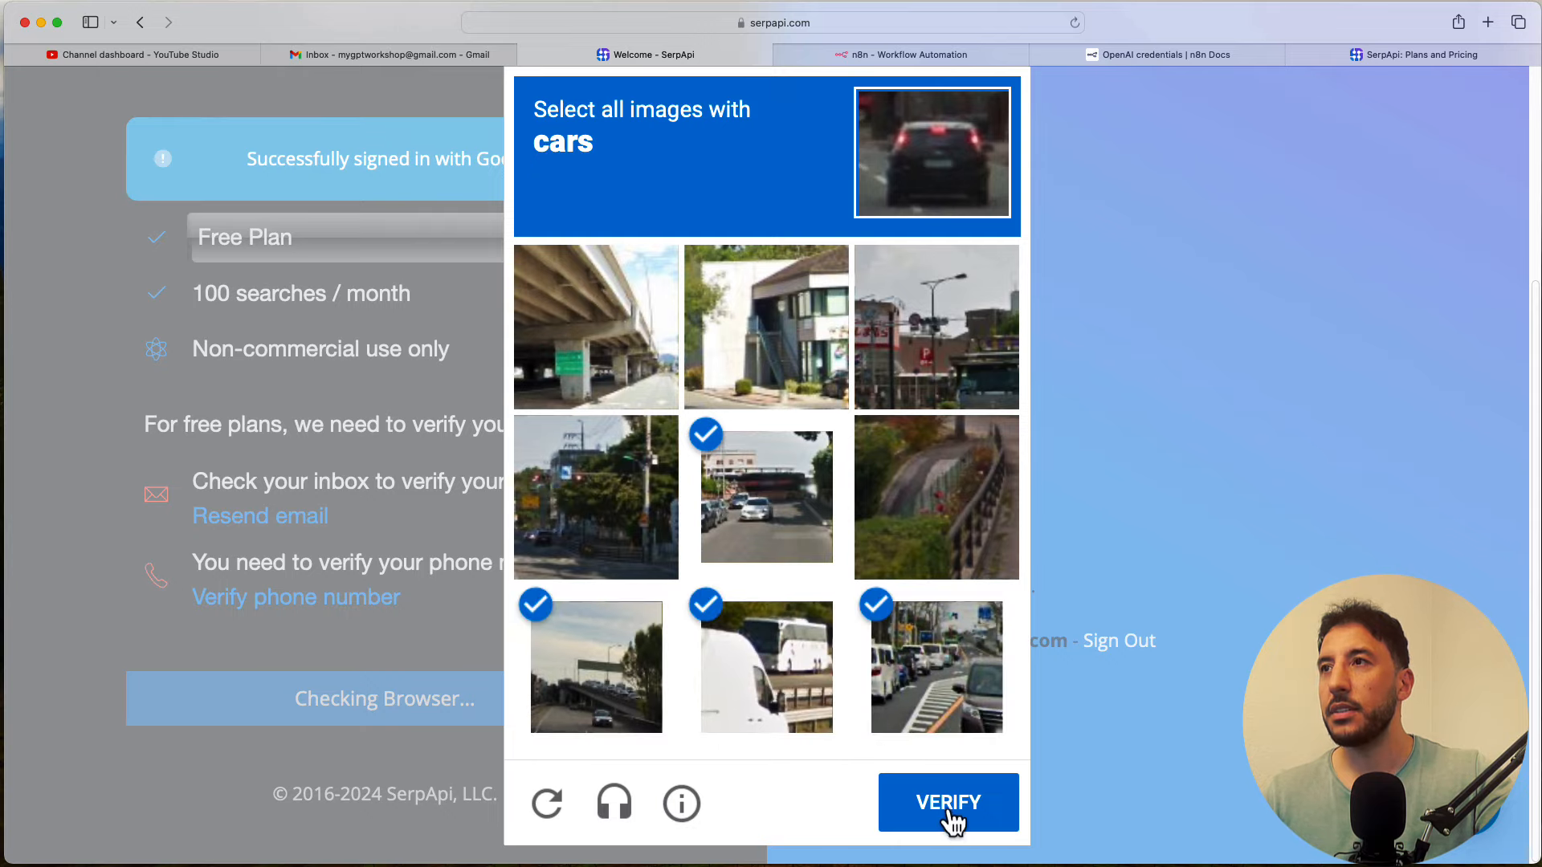
click(949, 803)
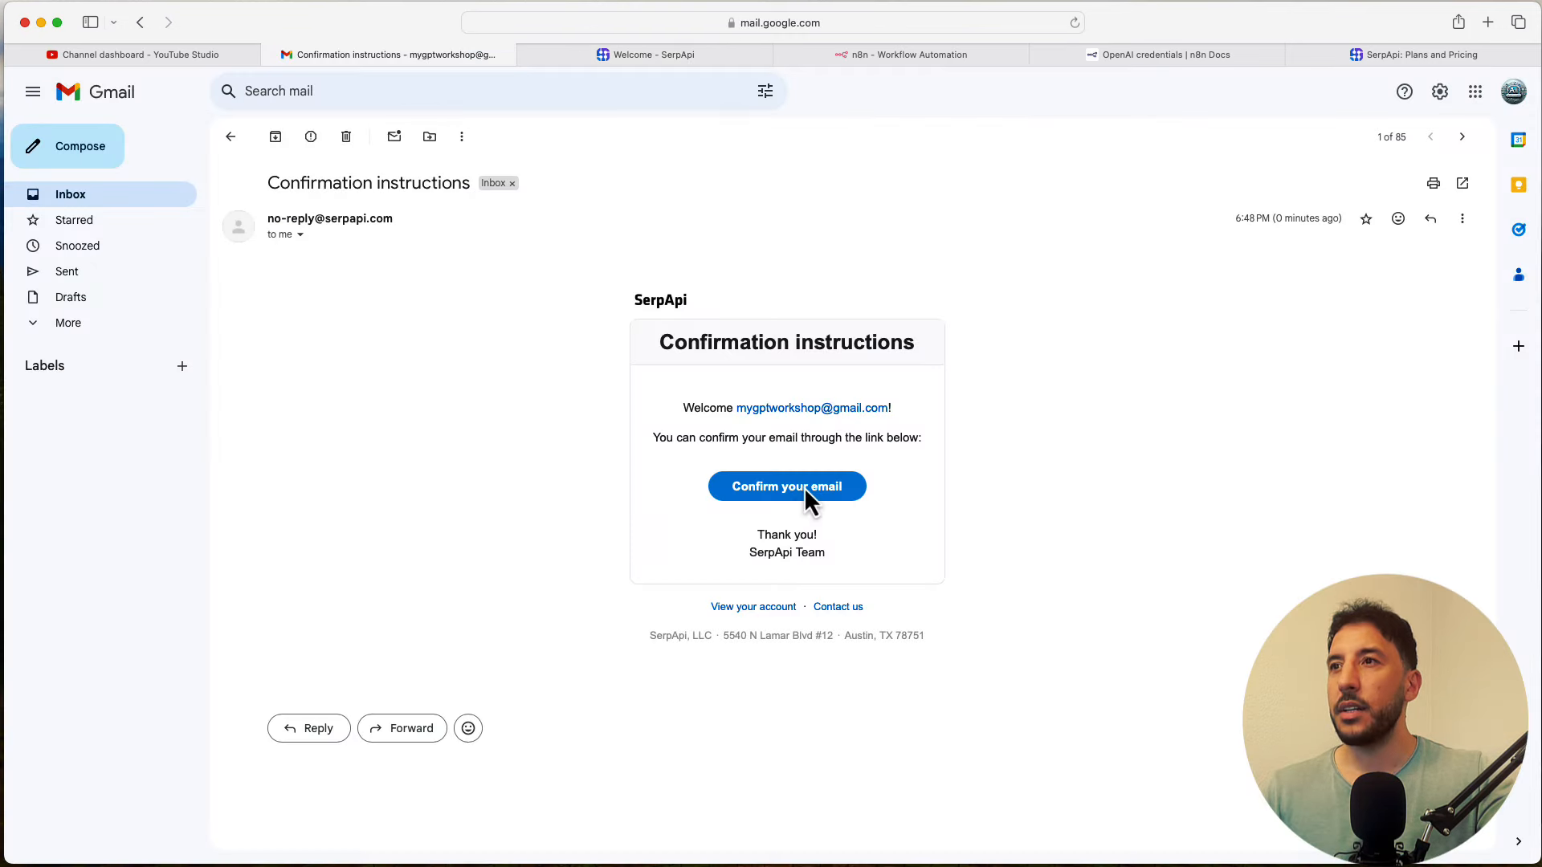
Step: Confirm the email address through SerpApi's confirmation message in Gmail, and view the SerpApi account dashboard at a readable size
click(806, 488)
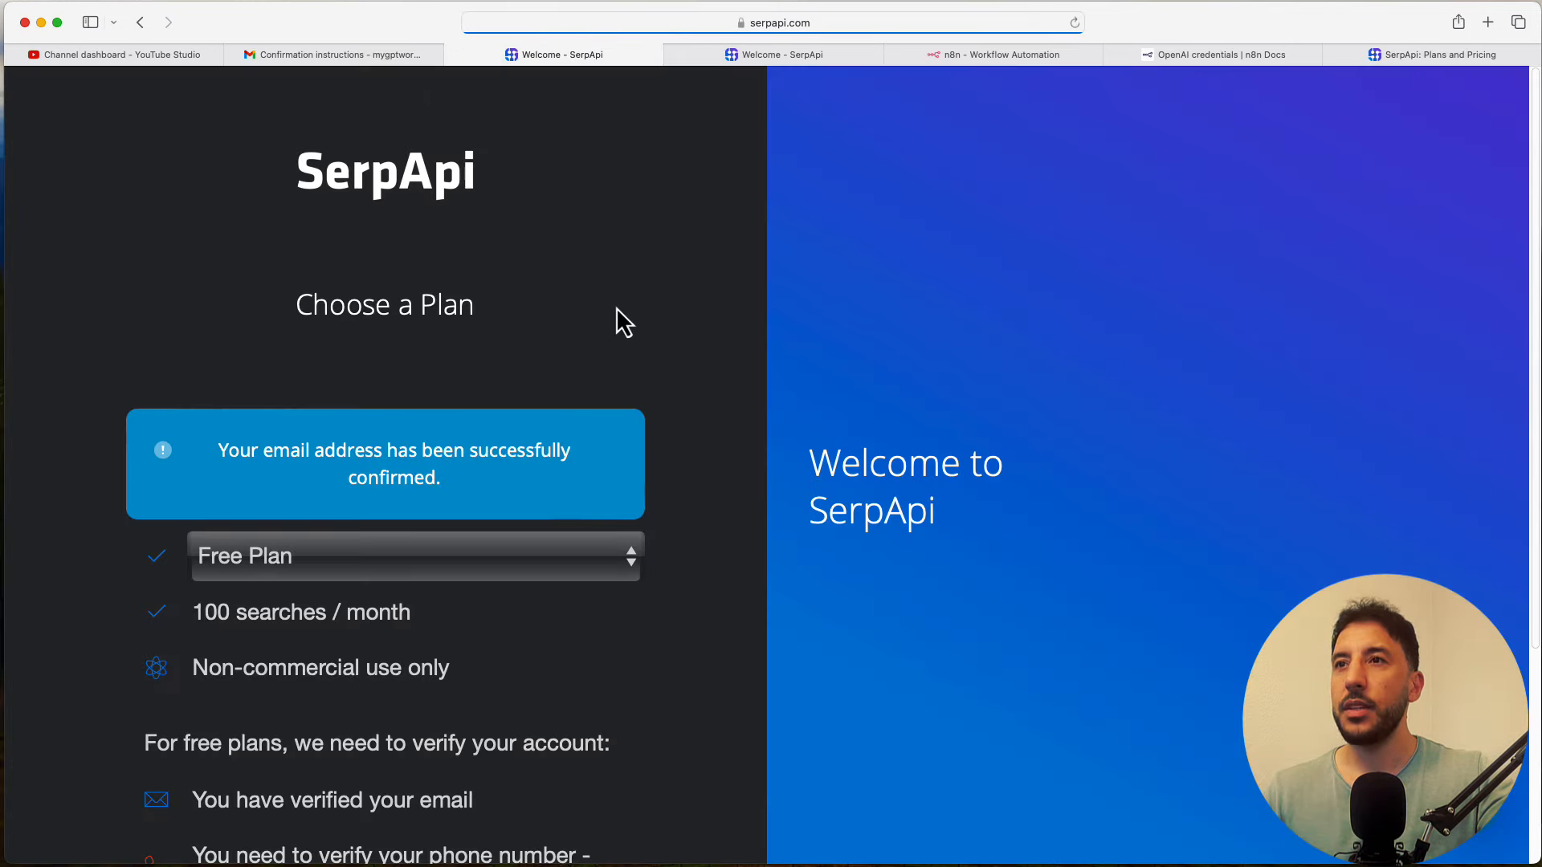
scroll(594, 321, down, 4)
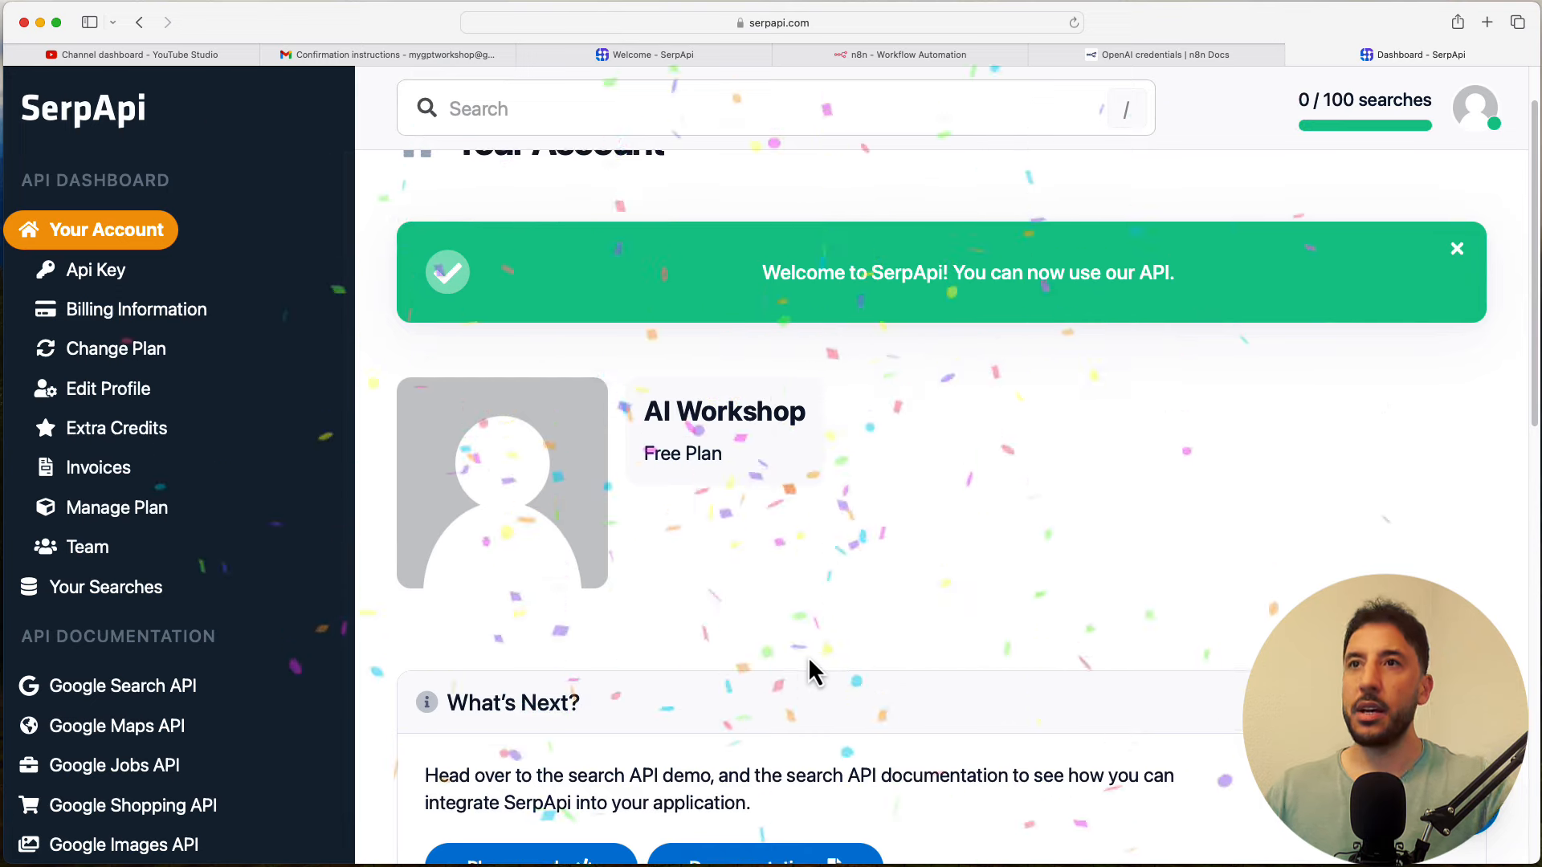
key(super+minus)
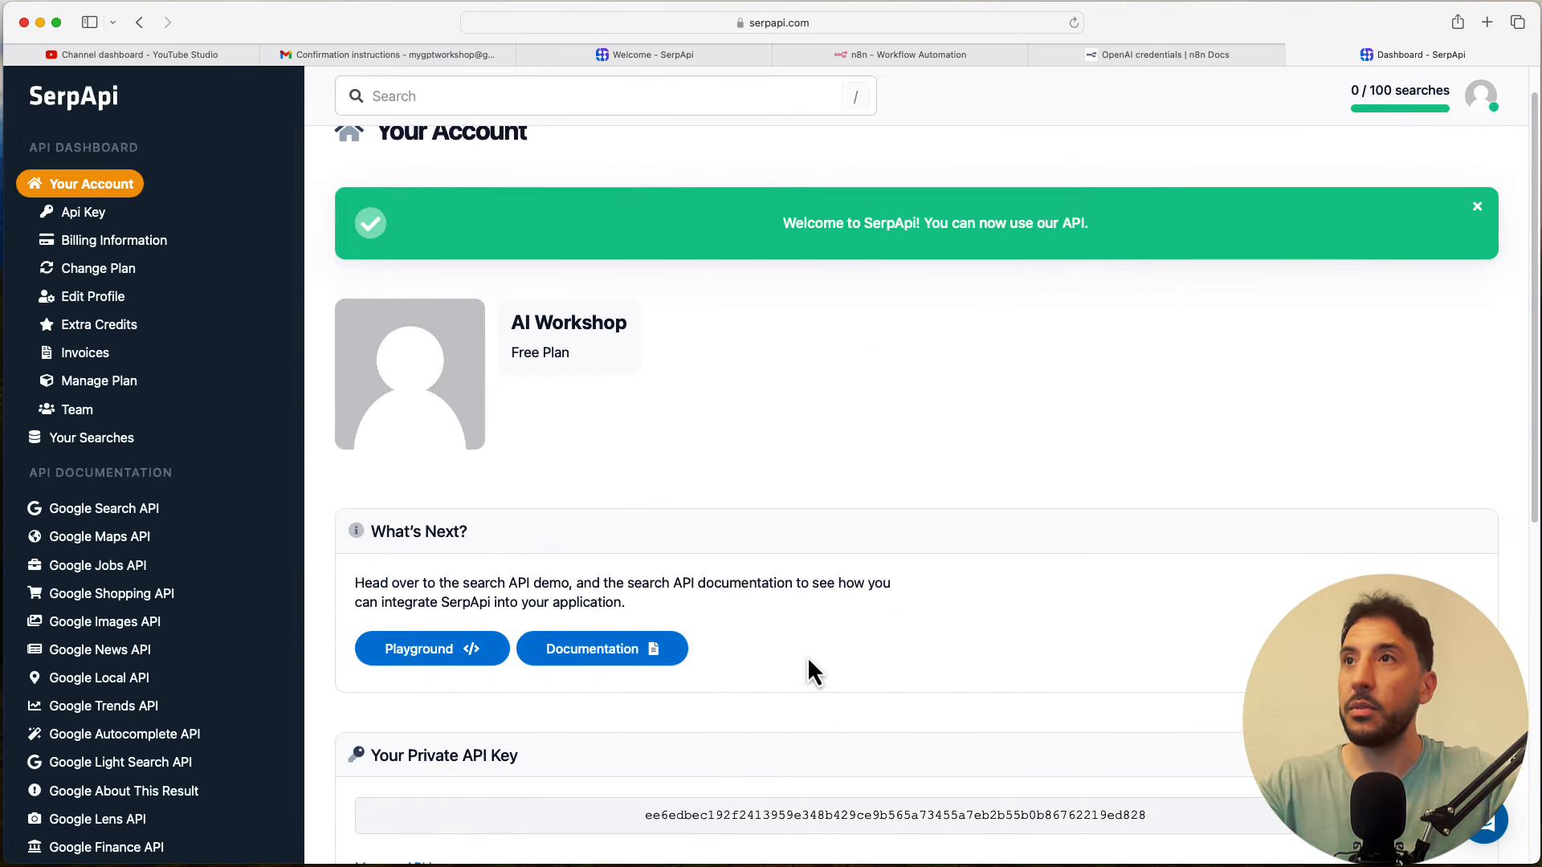
key(super+plus)
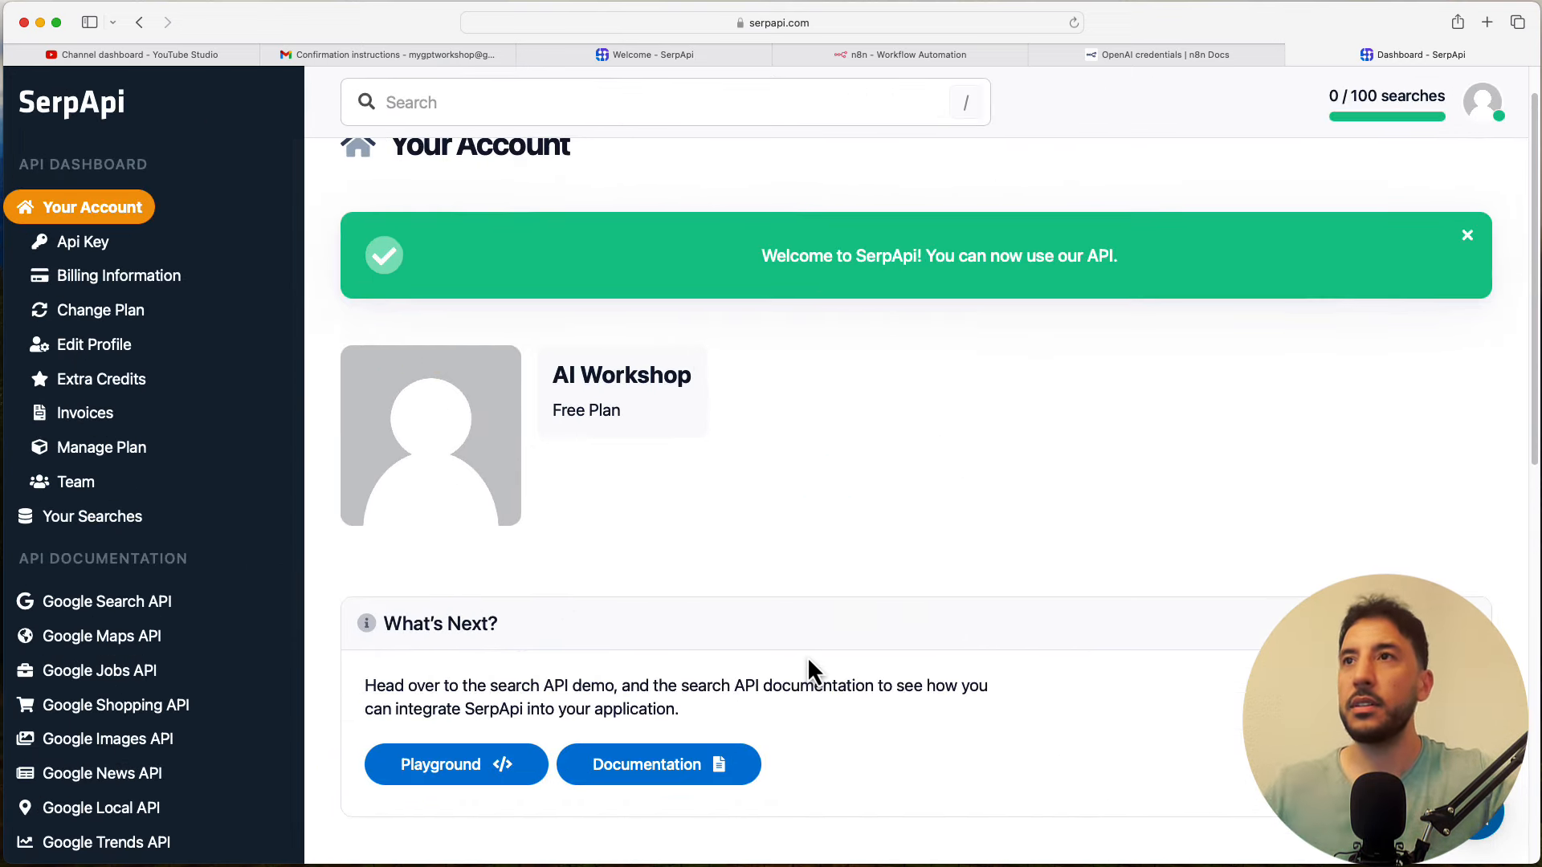
Step: Look over the SerpApi account dashboard and the list of search APIs in its API documentation section
scroll(702, 636, up, 2)
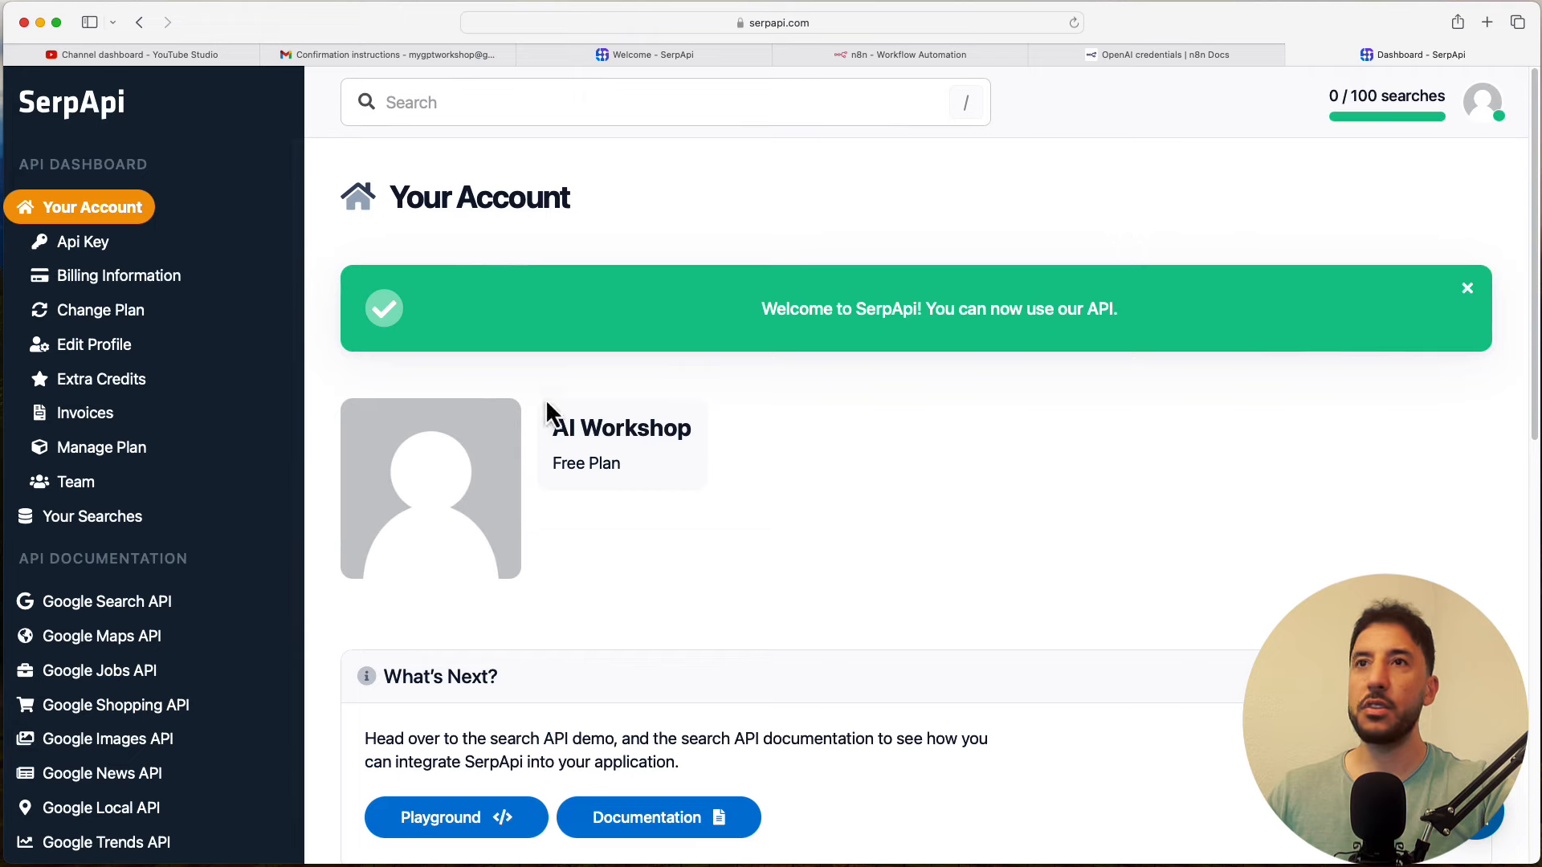
scroll(159, 441, down, 2)
scroll(158, 441, up, 2)
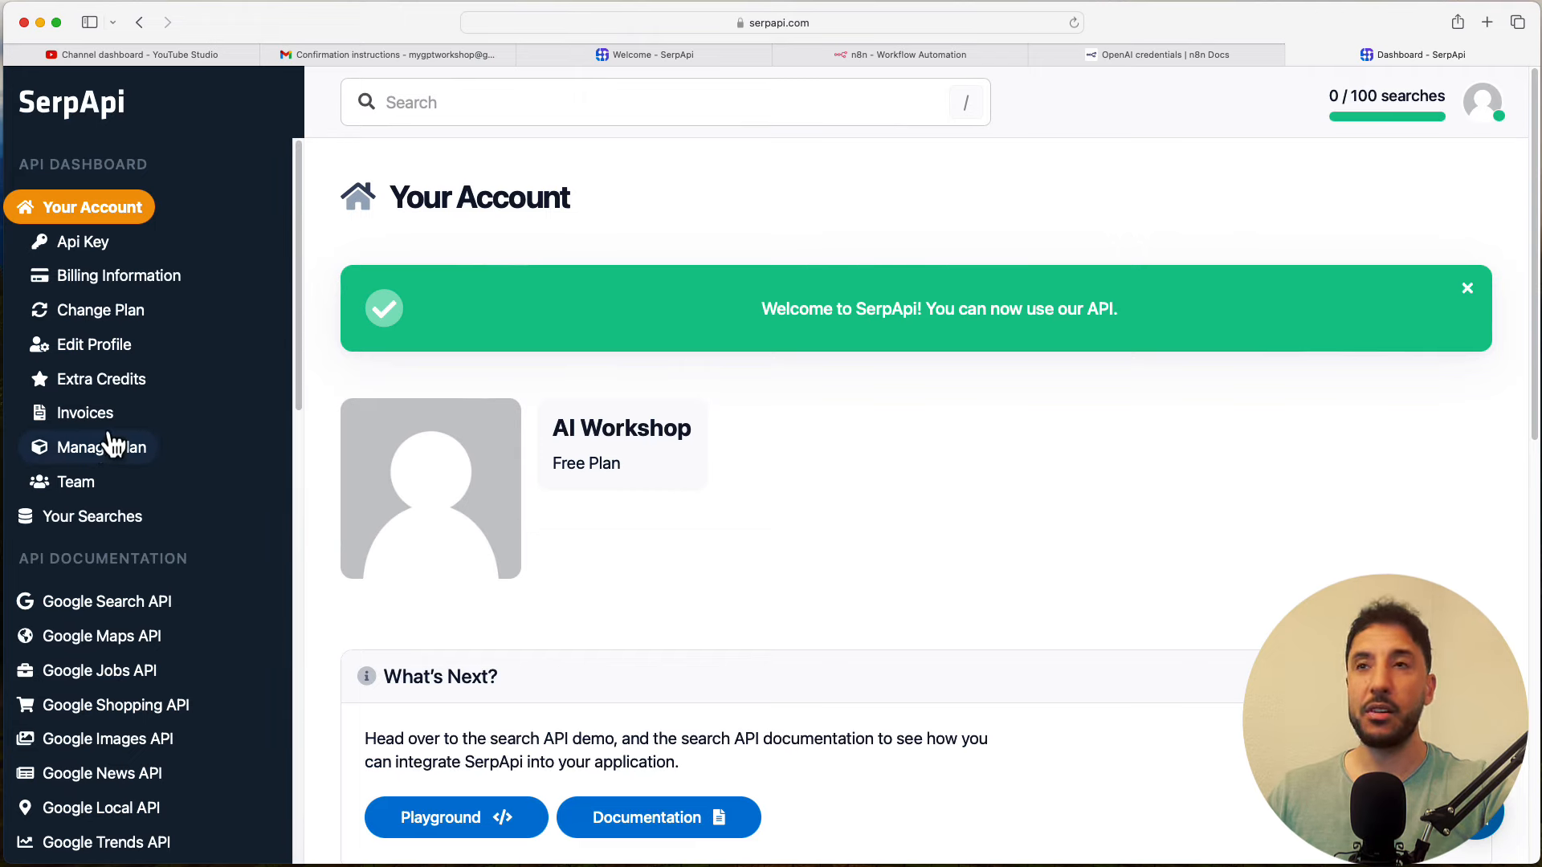
scroll(113, 442, down, 4)
scroll(112, 442, up, 4)
scroll(110, 440, down, 12)
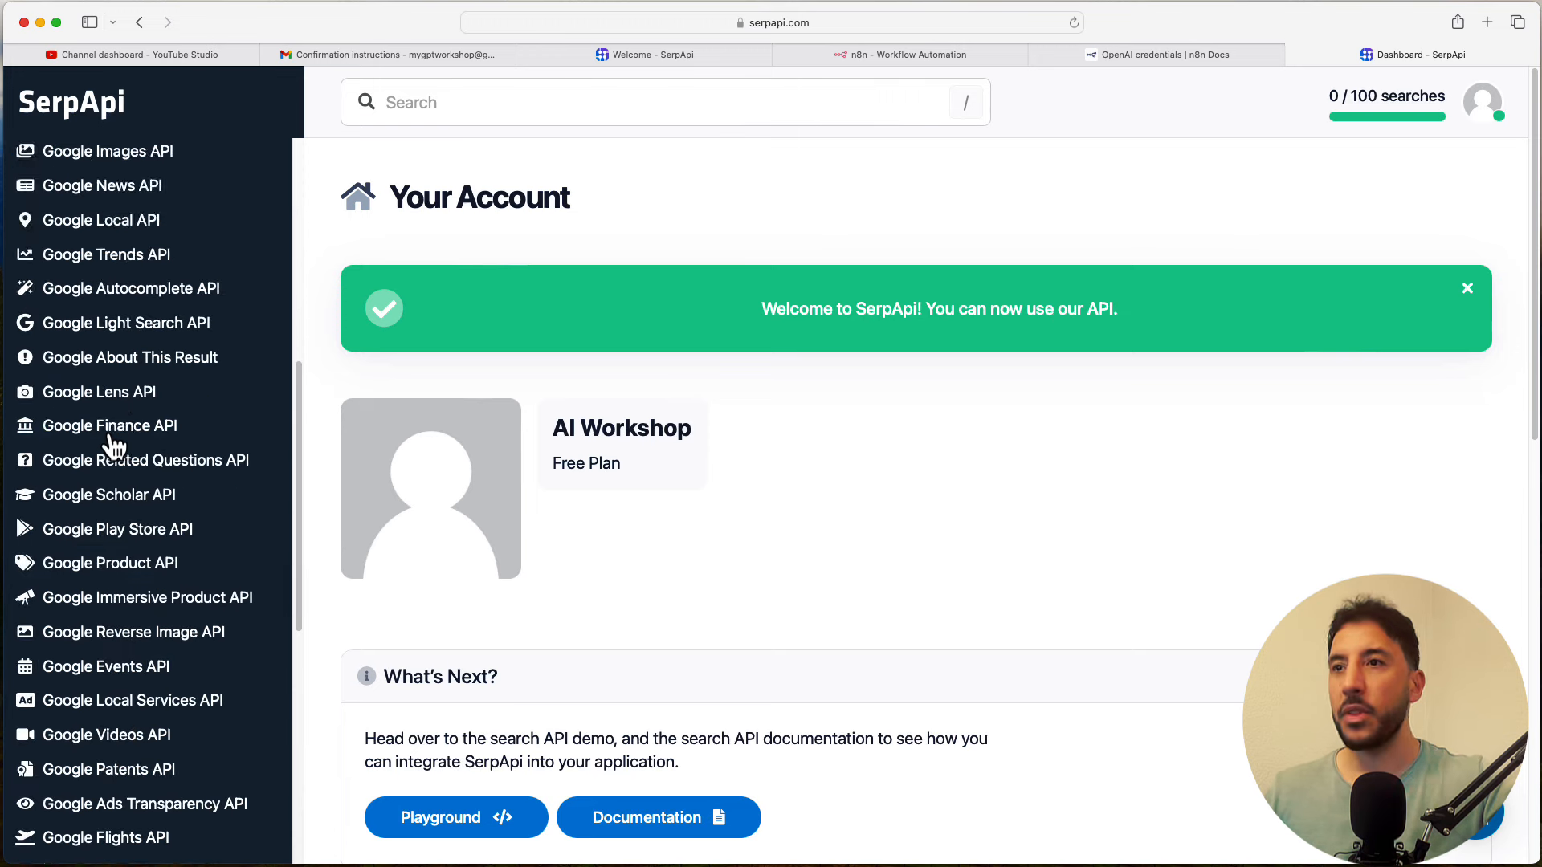
scroll(111, 441, up, 12)
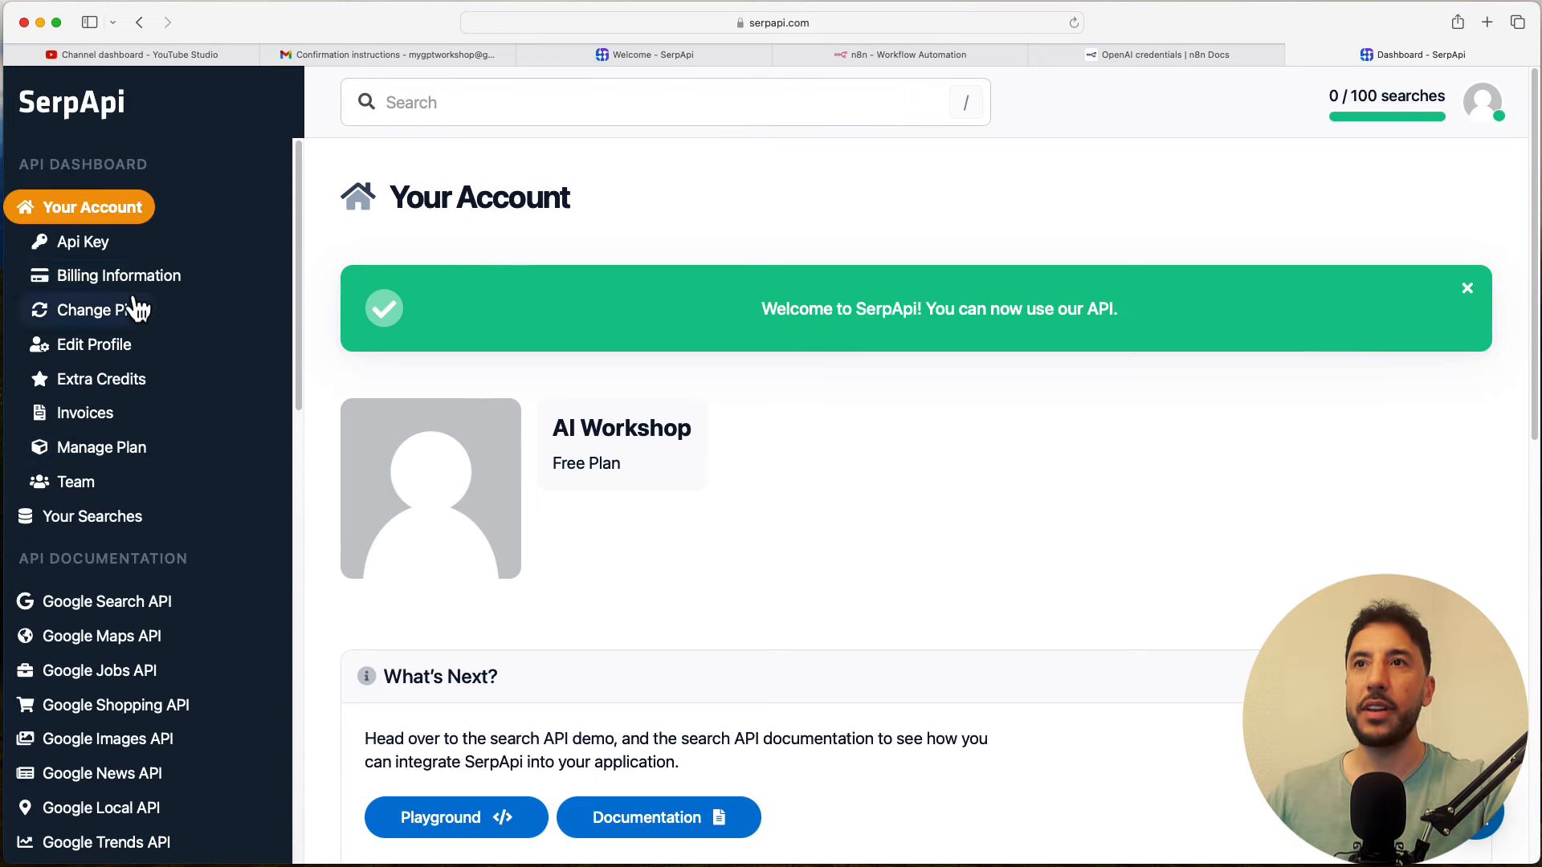
Step: Copy the private API key from the SerpApi account, paste it into n8n's SerpAPI credential, and save the credential
click(87, 246)
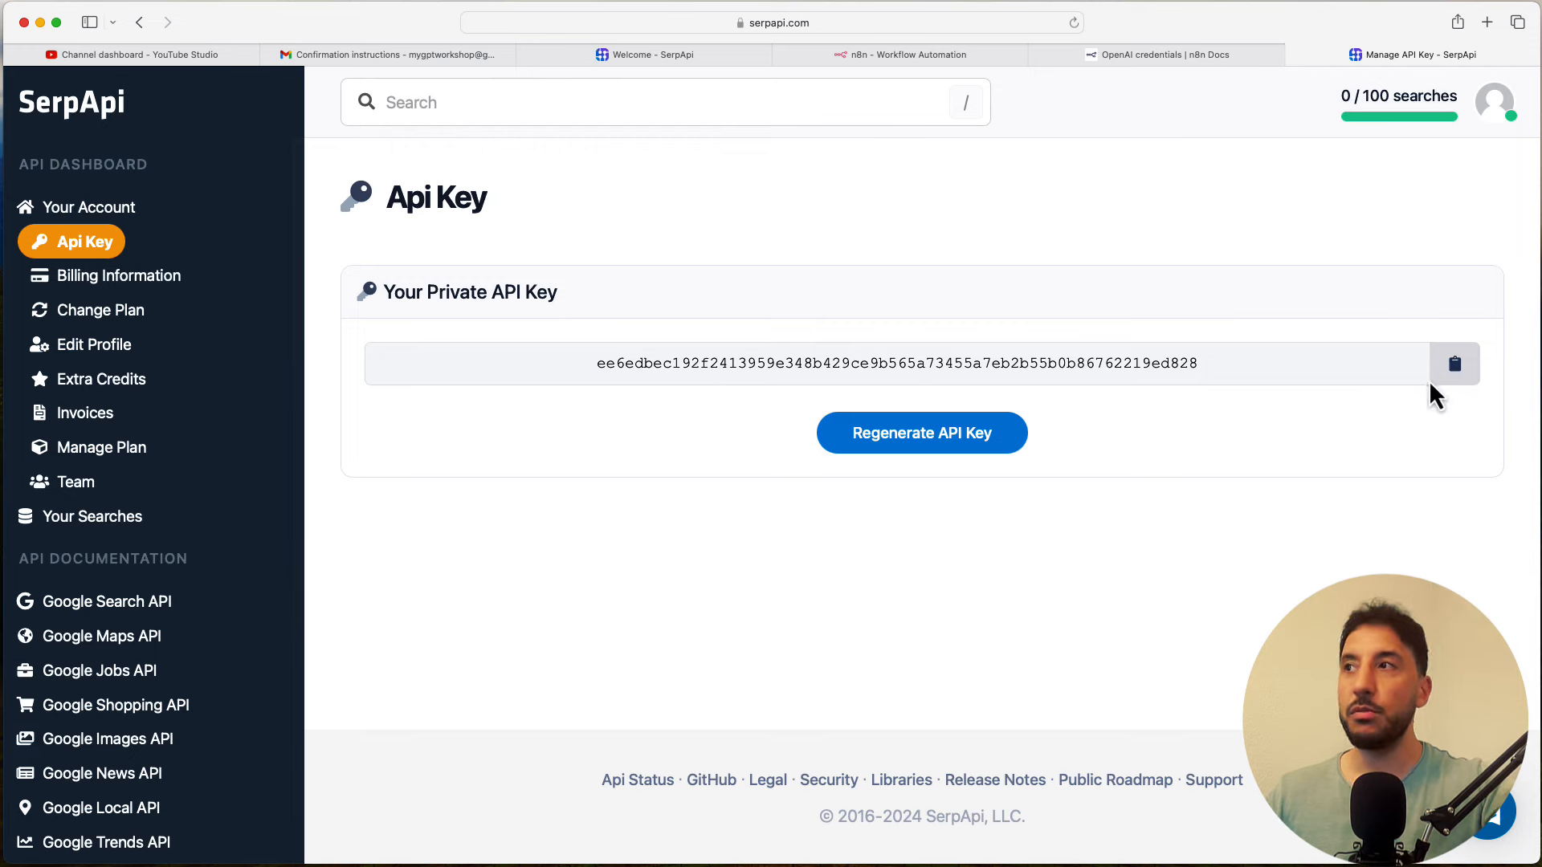
click(1444, 378)
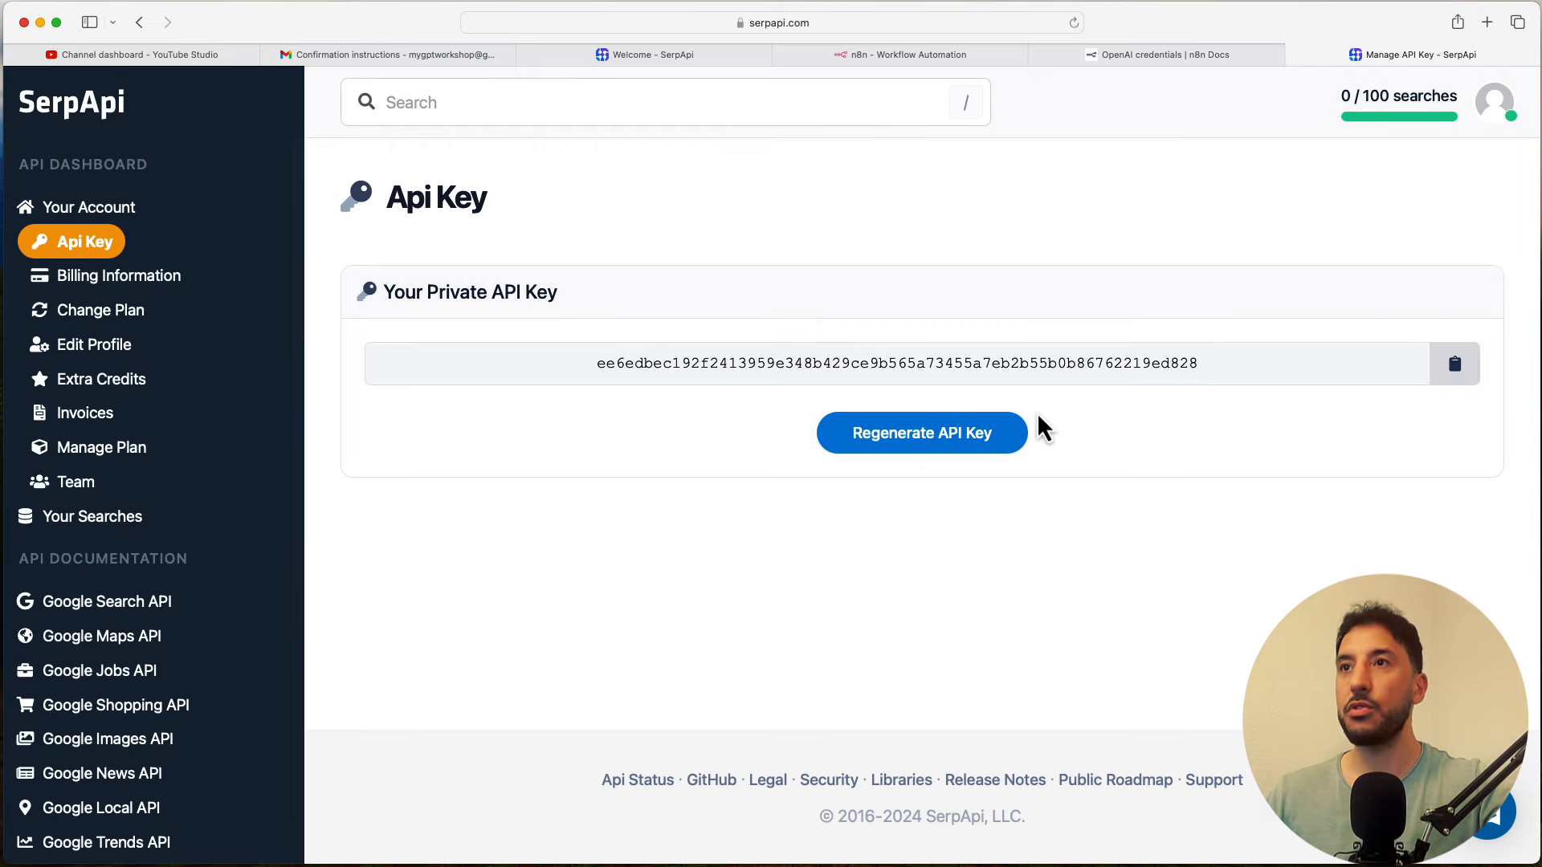
click(900, 54)
click(592, 323)
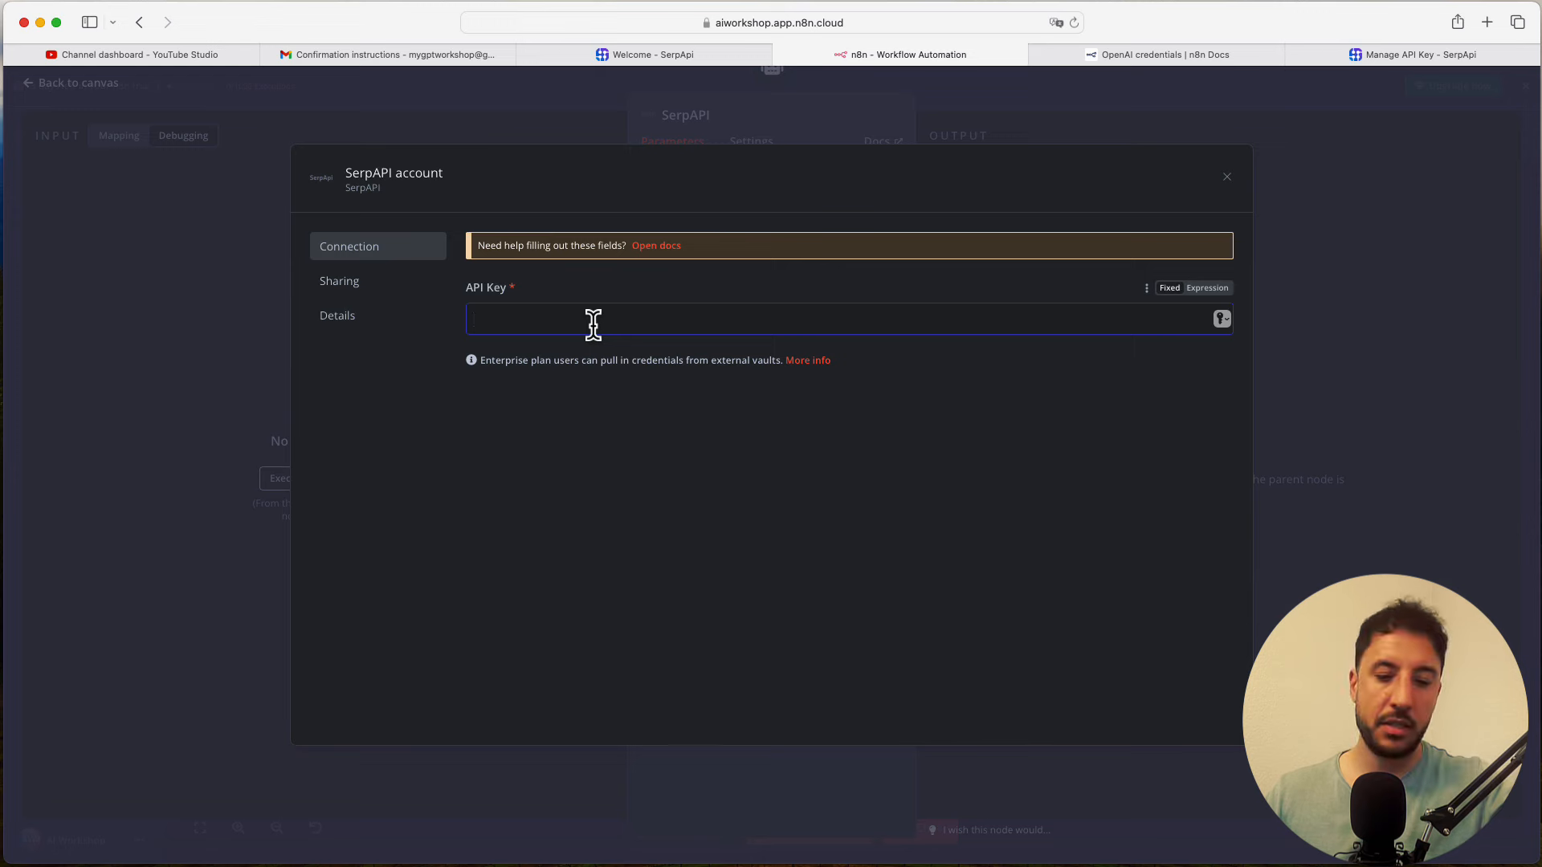
key(super+v)
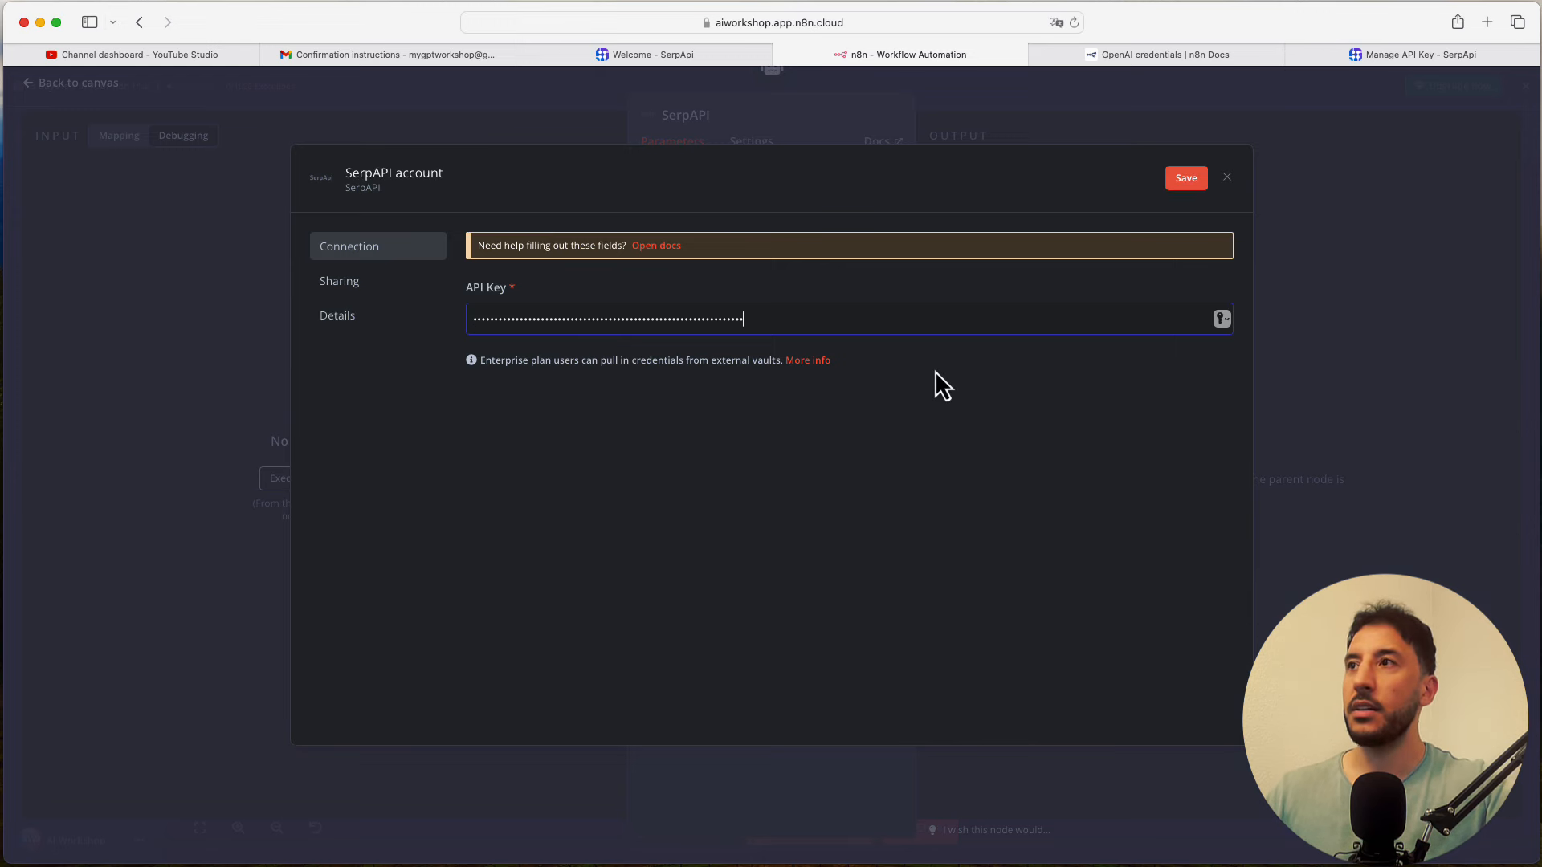
click(1189, 178)
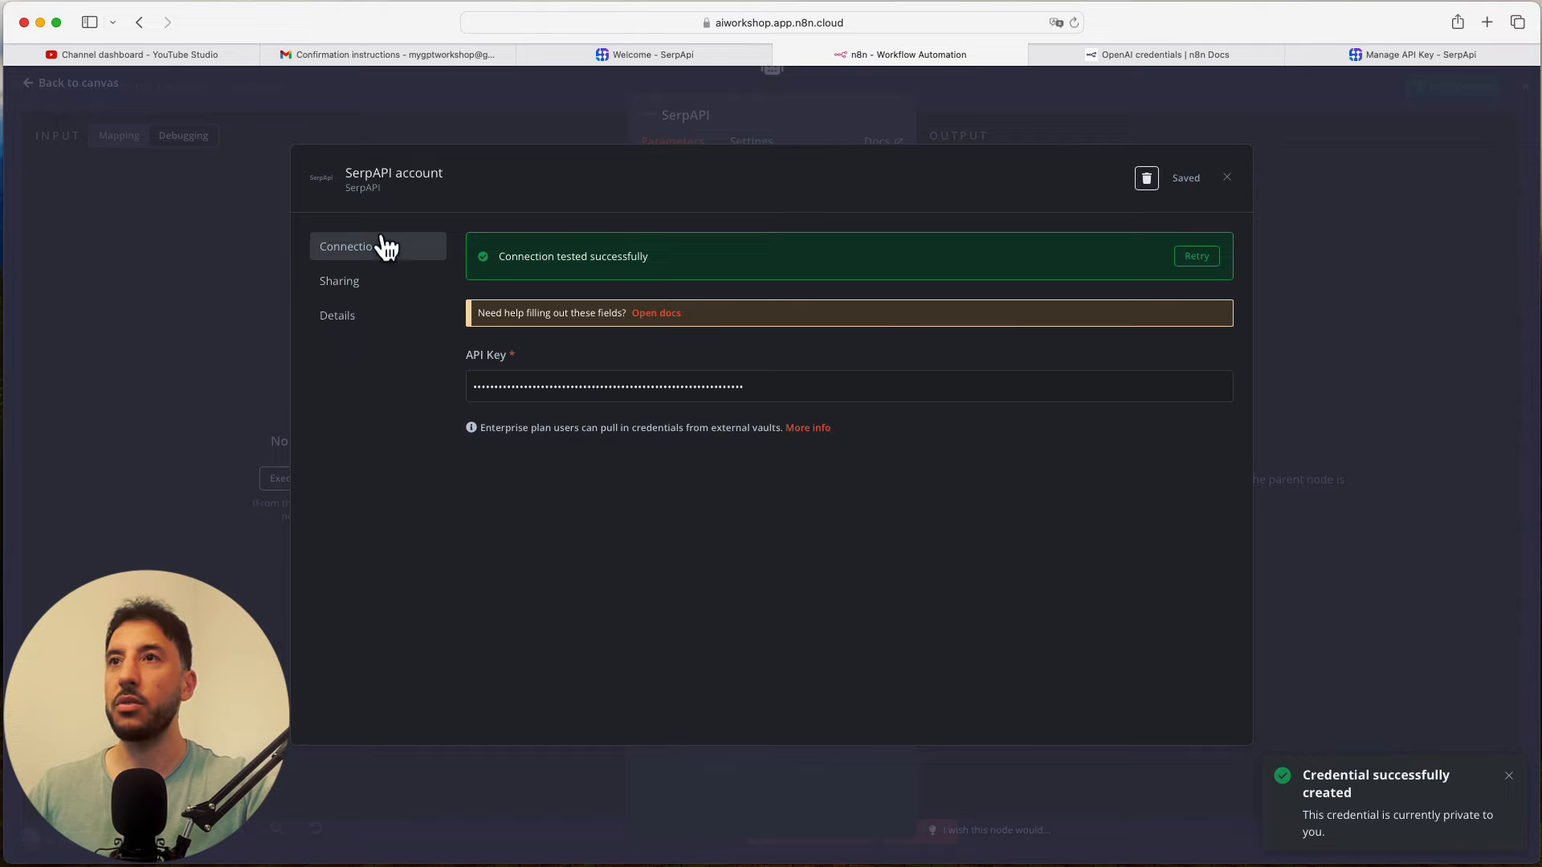
click(1227, 178)
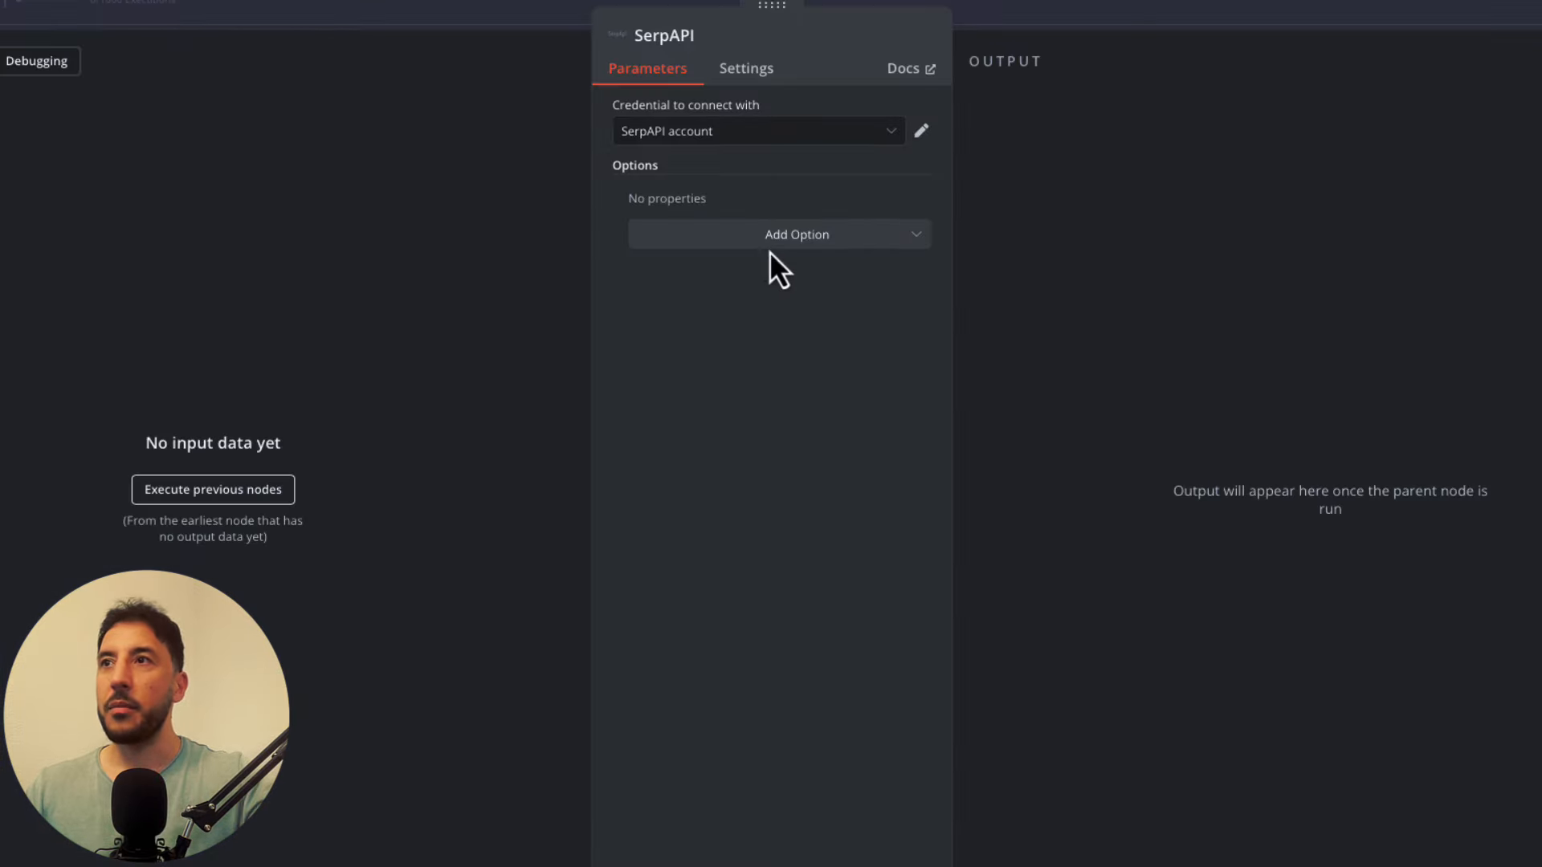
Step: Try out the Explicit Array option switched on and the Country option on the SerpAPI node, removing each one again
click(779, 241)
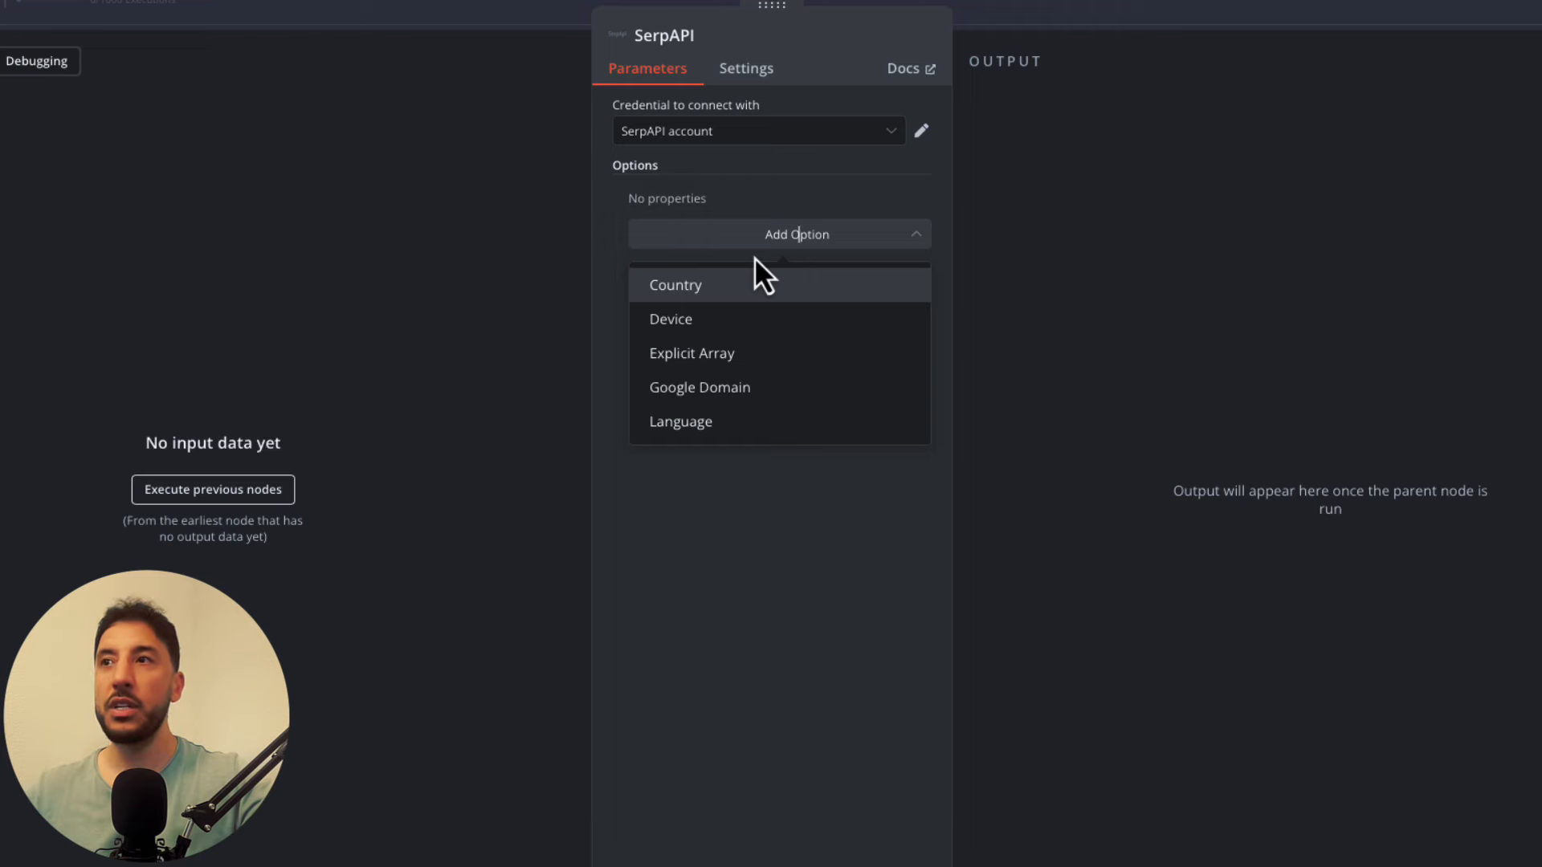
click(708, 355)
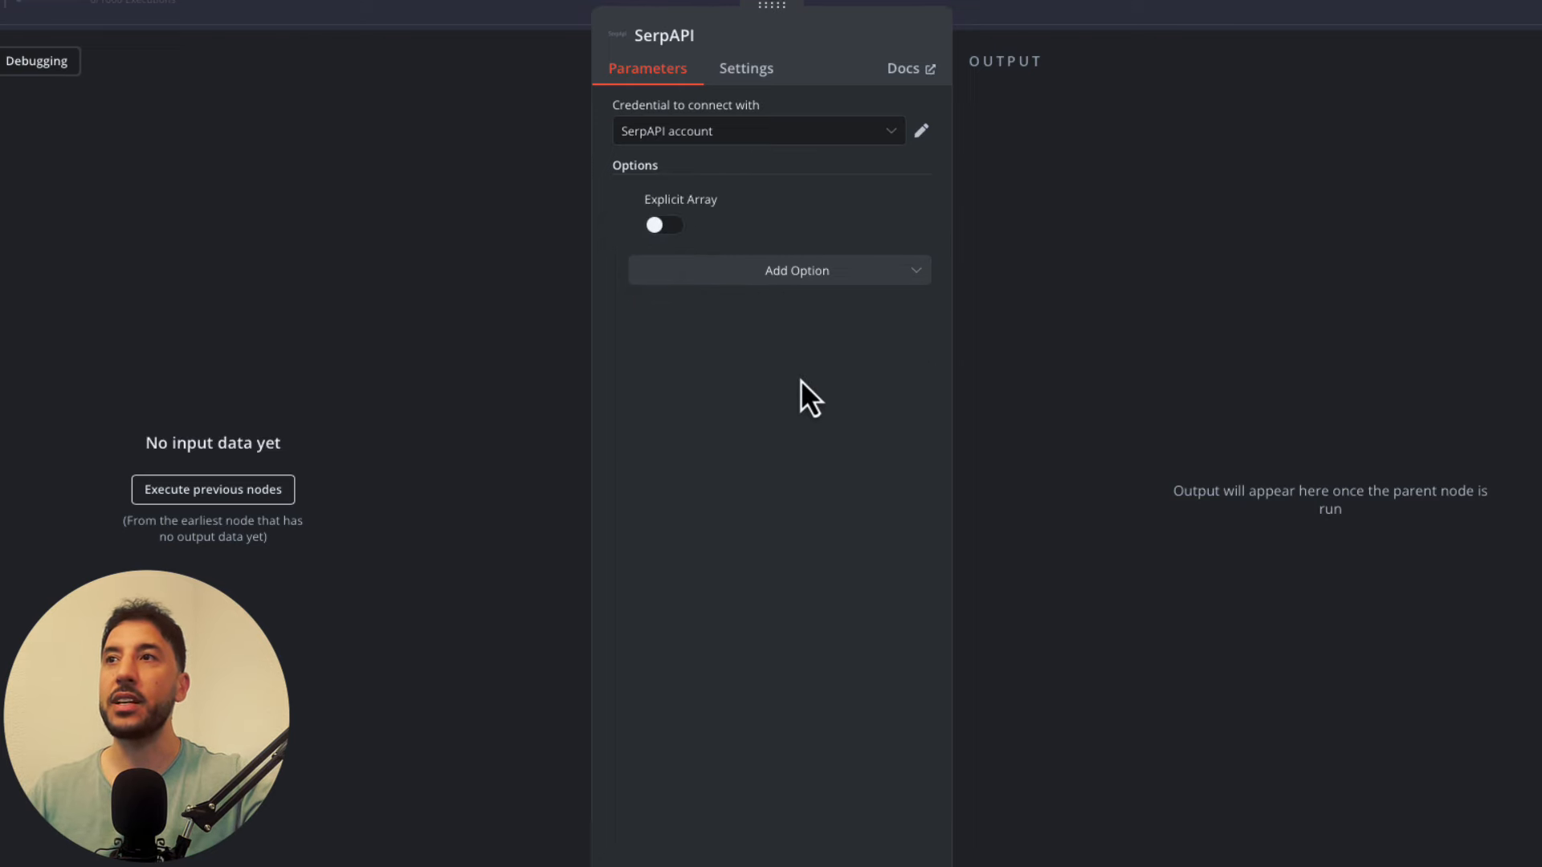
click(663, 227)
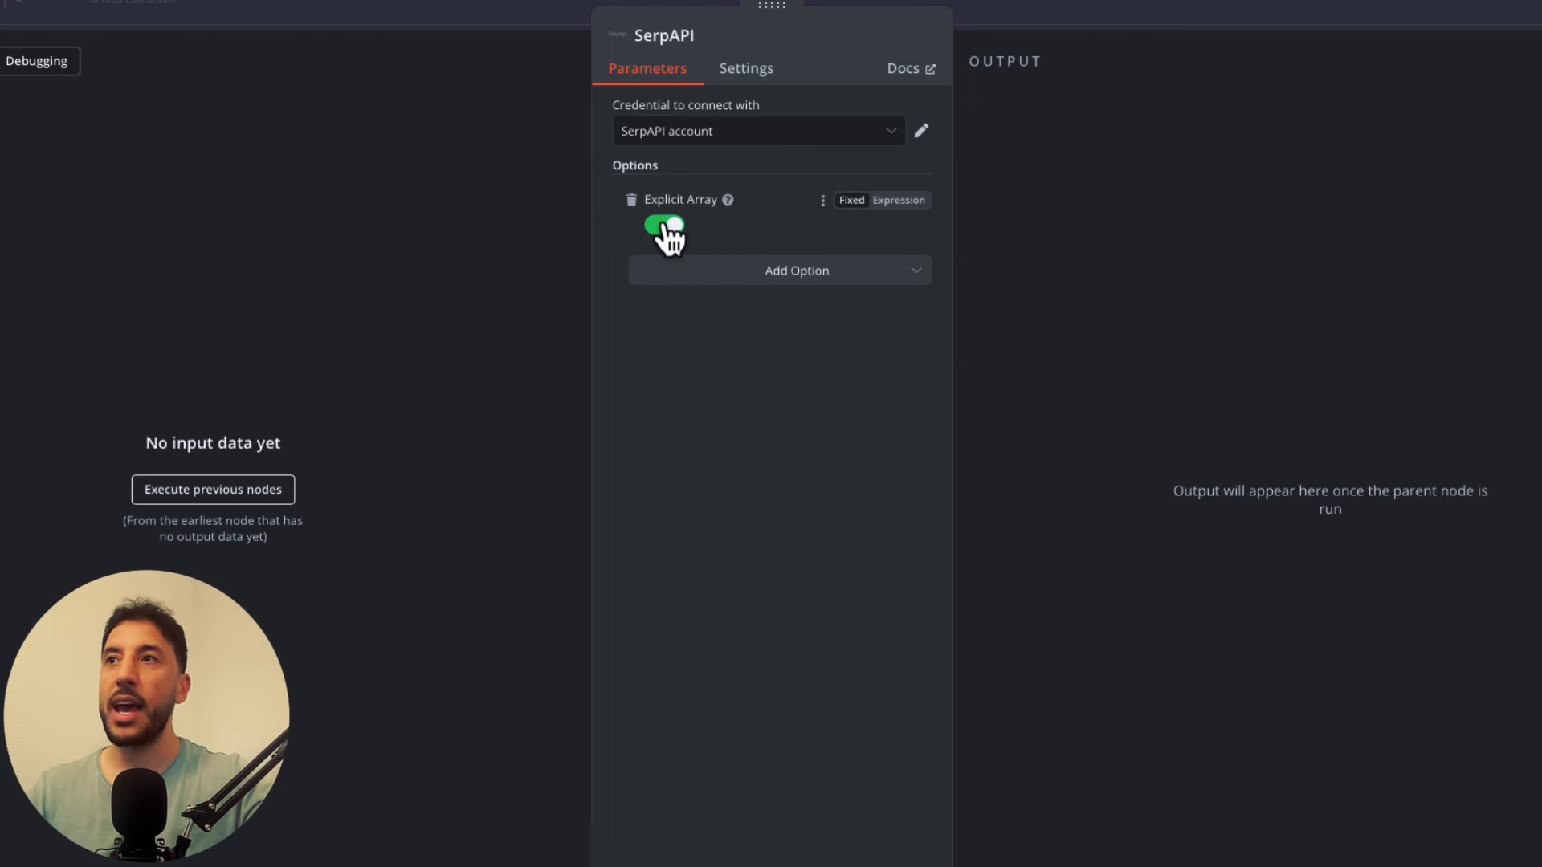
click(632, 200)
click(813, 244)
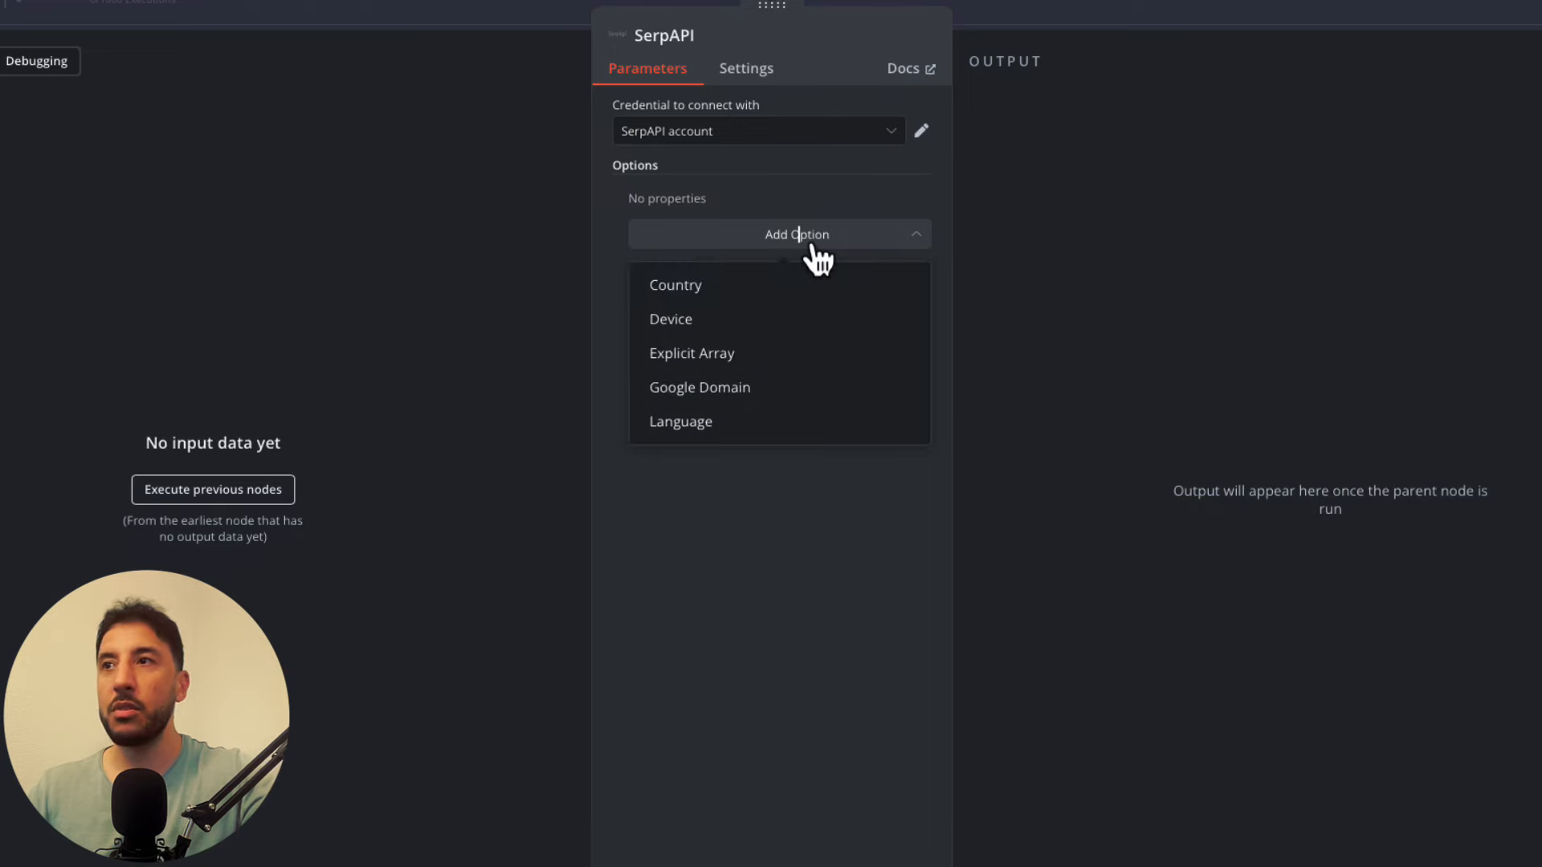
click(721, 291)
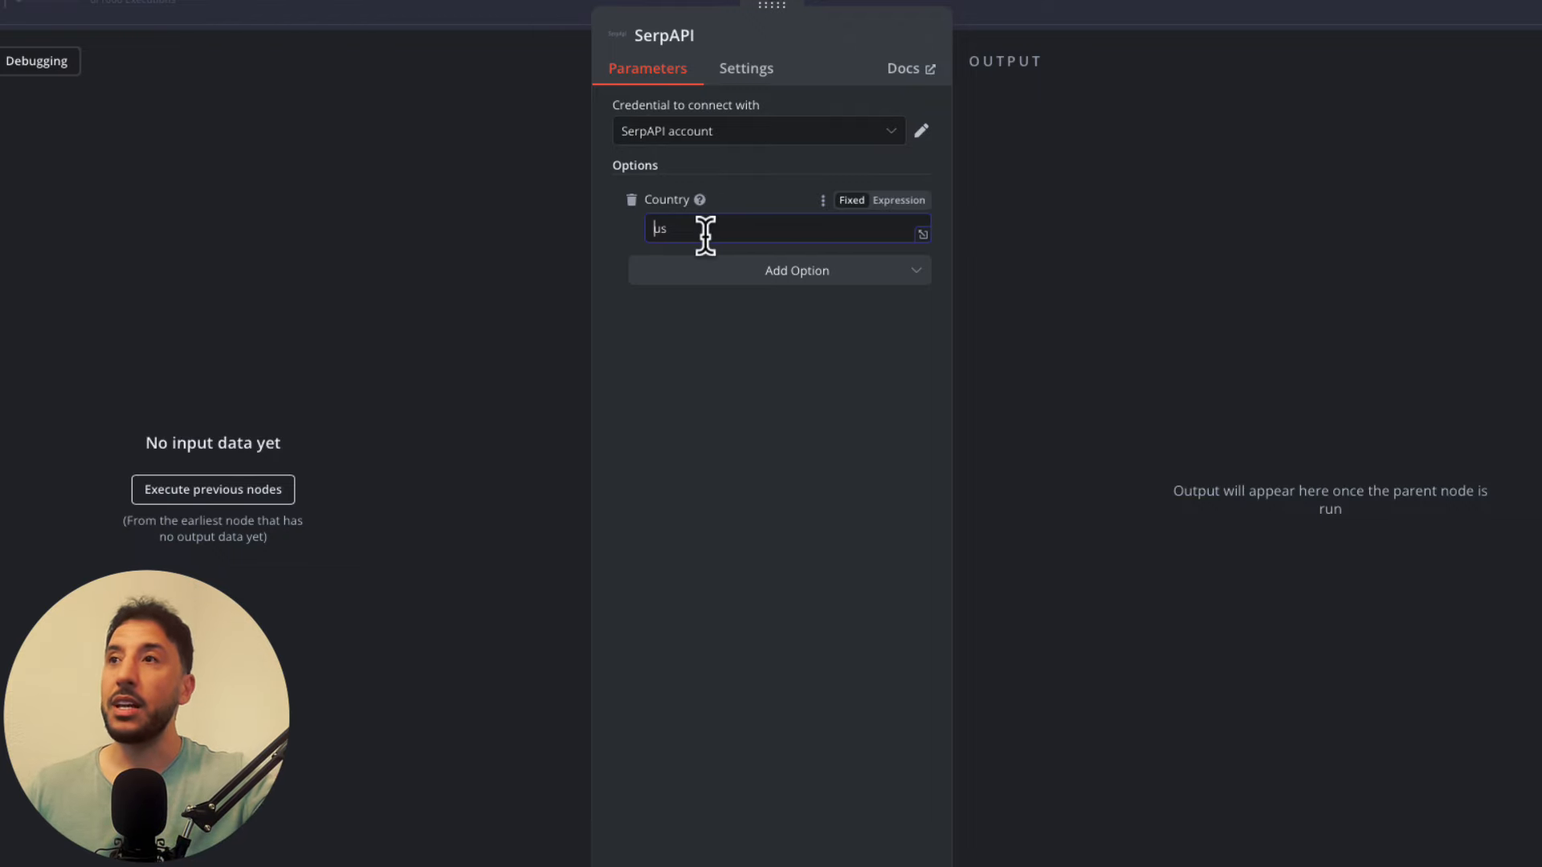
click(632, 200)
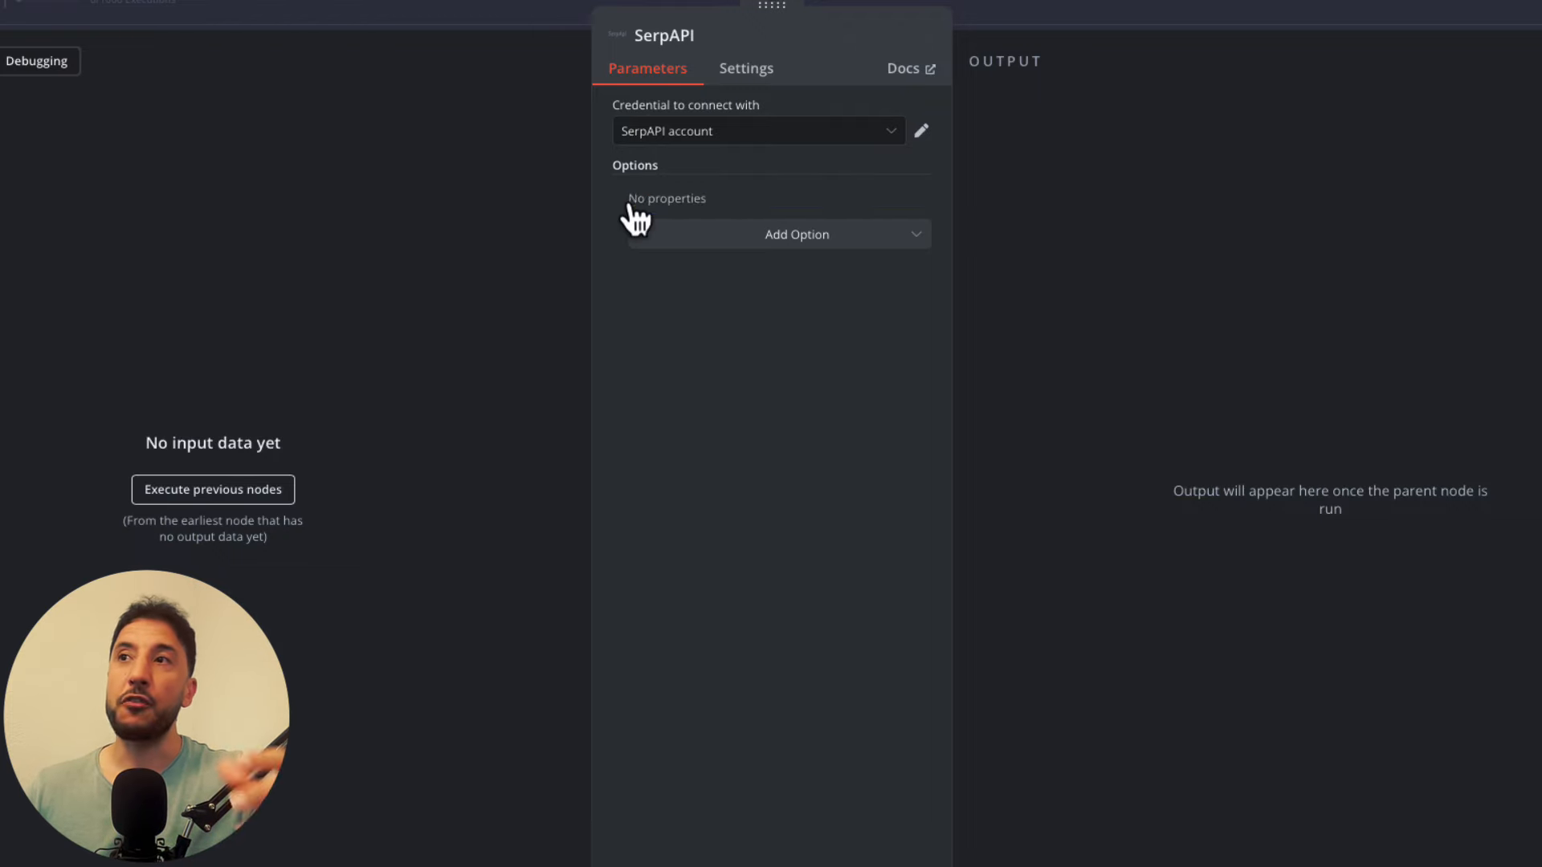
Step: Add the Google Domain, Country and Language options to the SerpAPI node and view the options still available
click(732, 238)
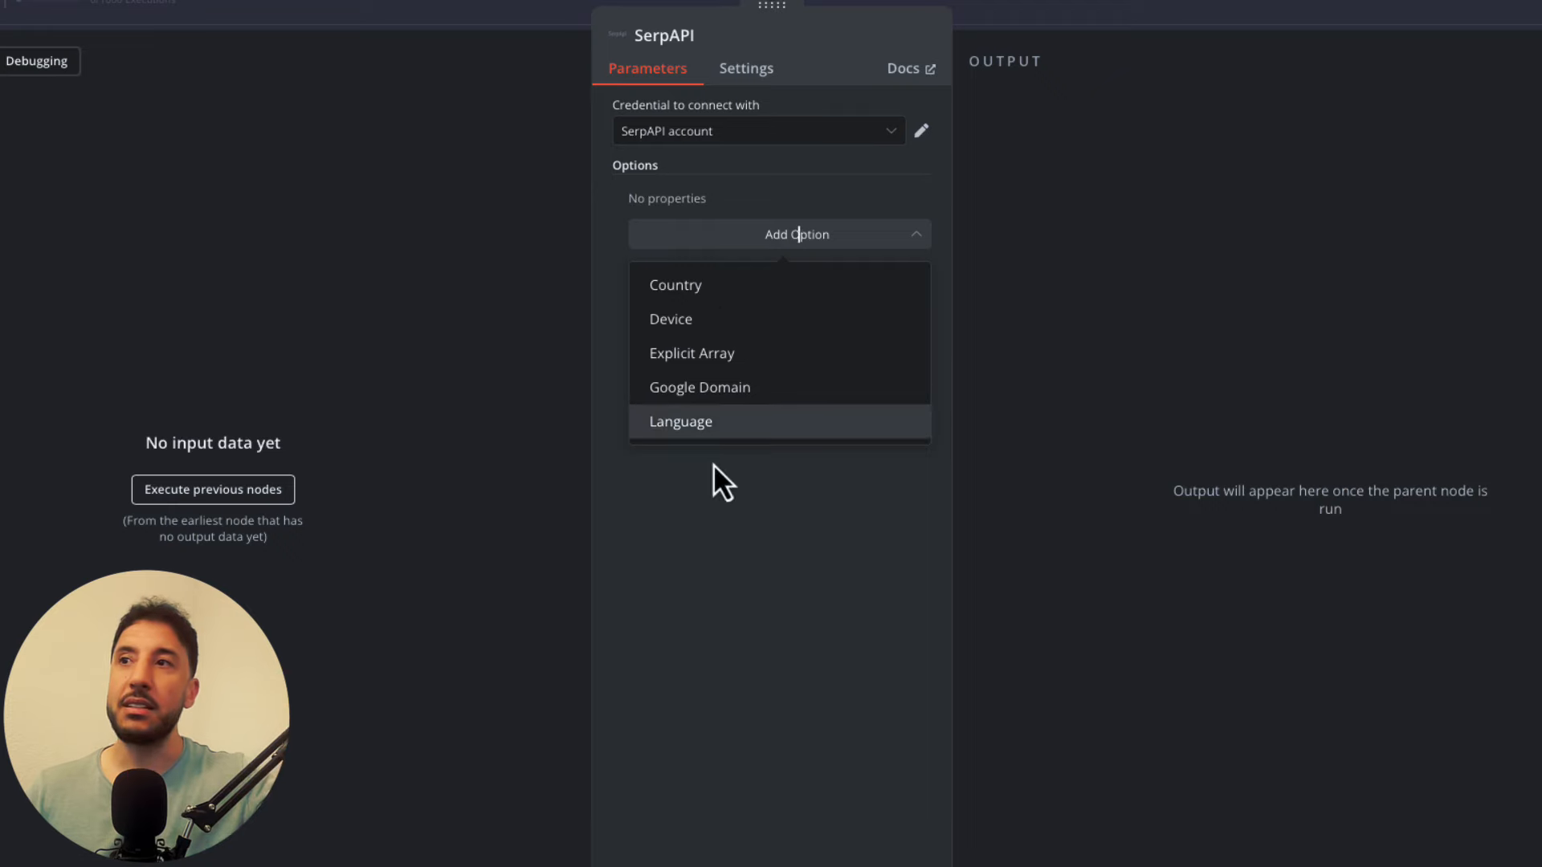
click(720, 391)
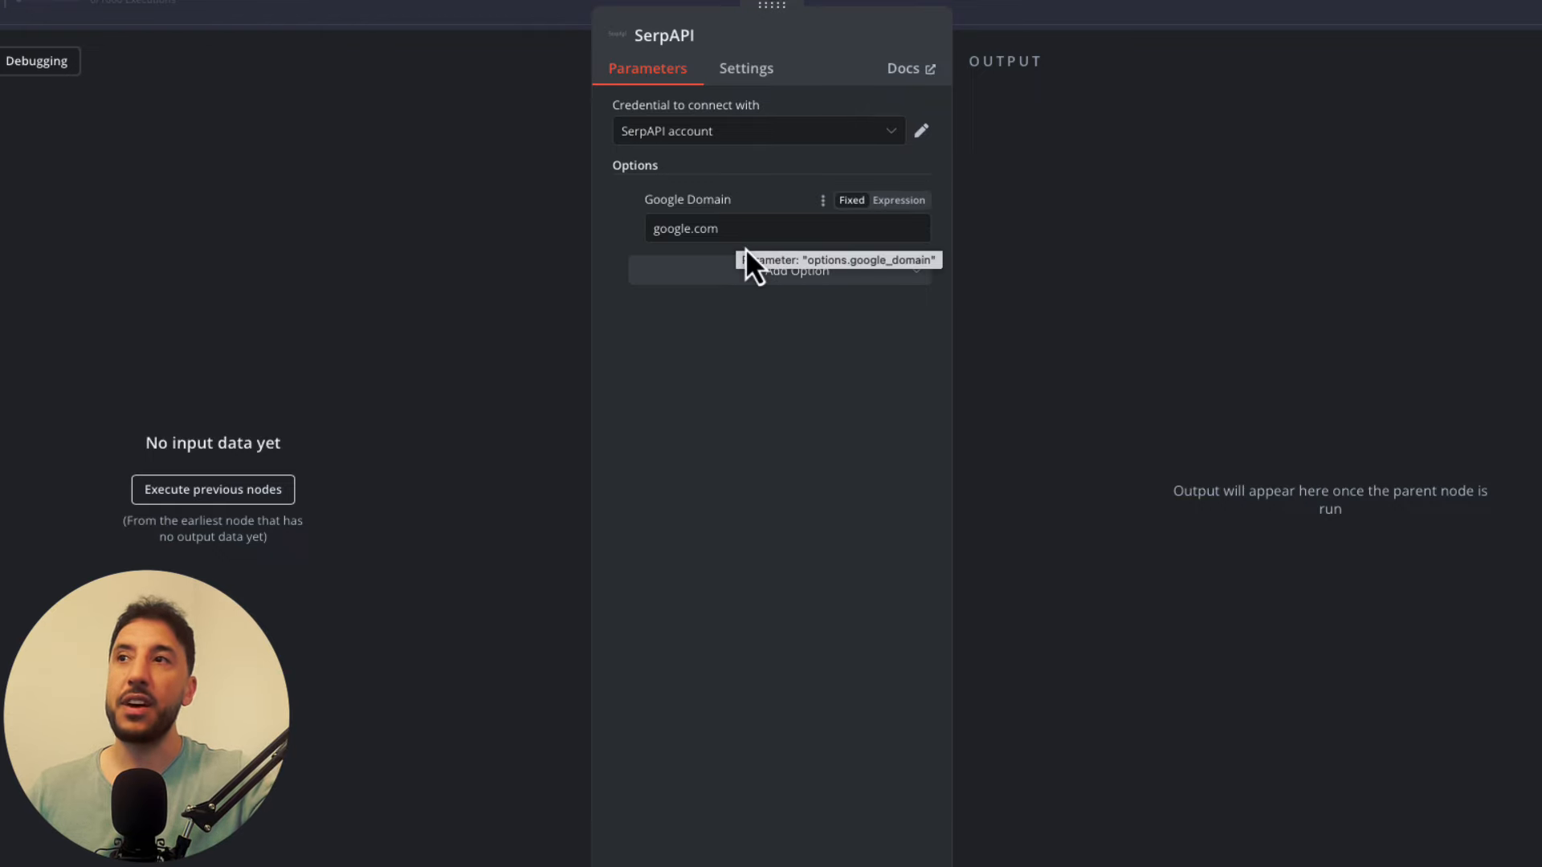
click(742, 275)
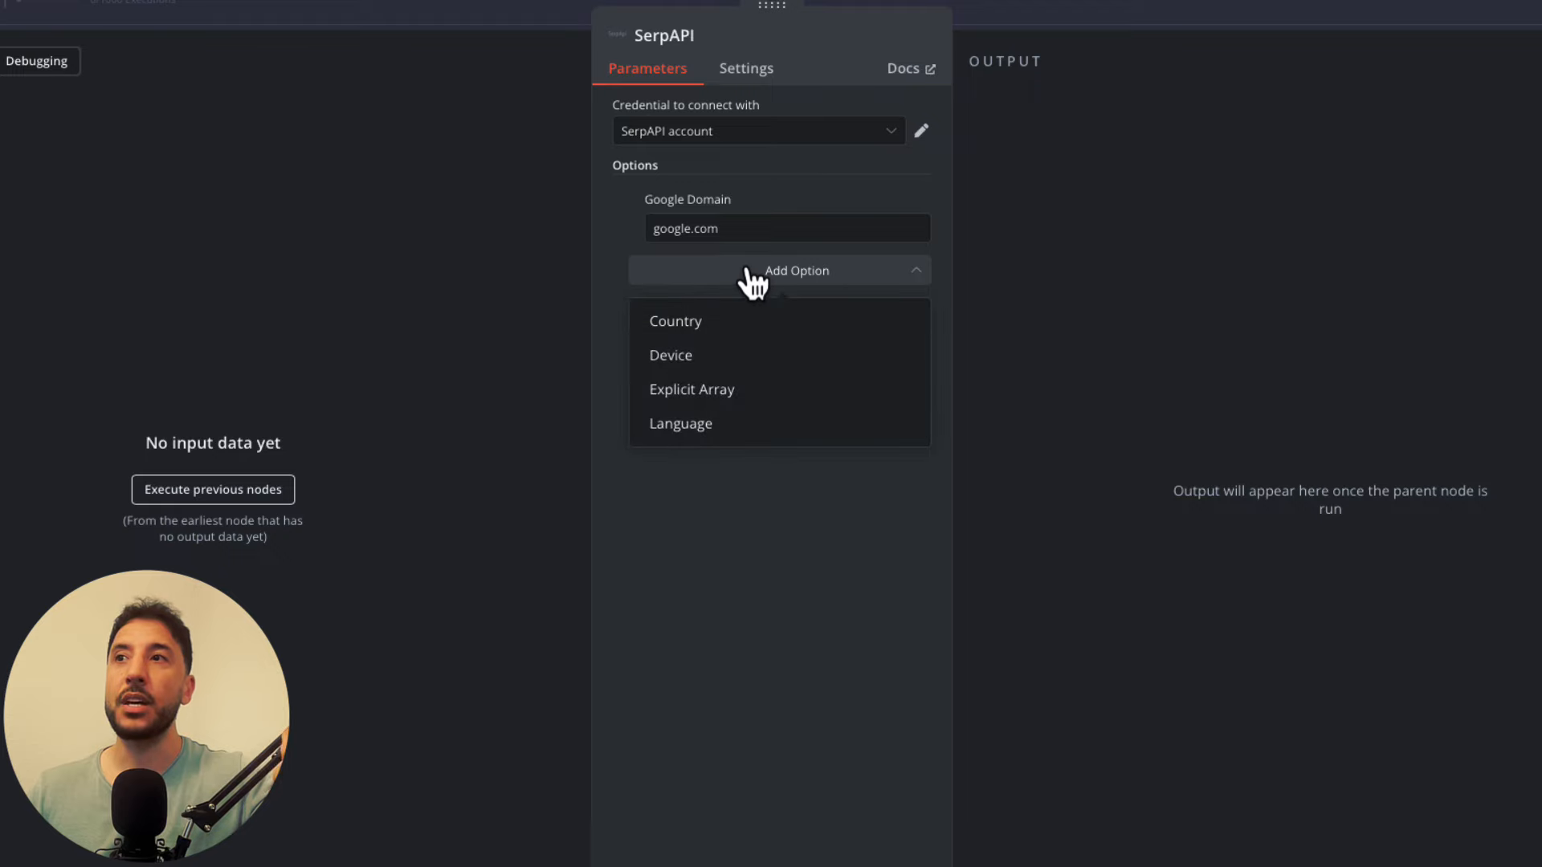
click(729, 323)
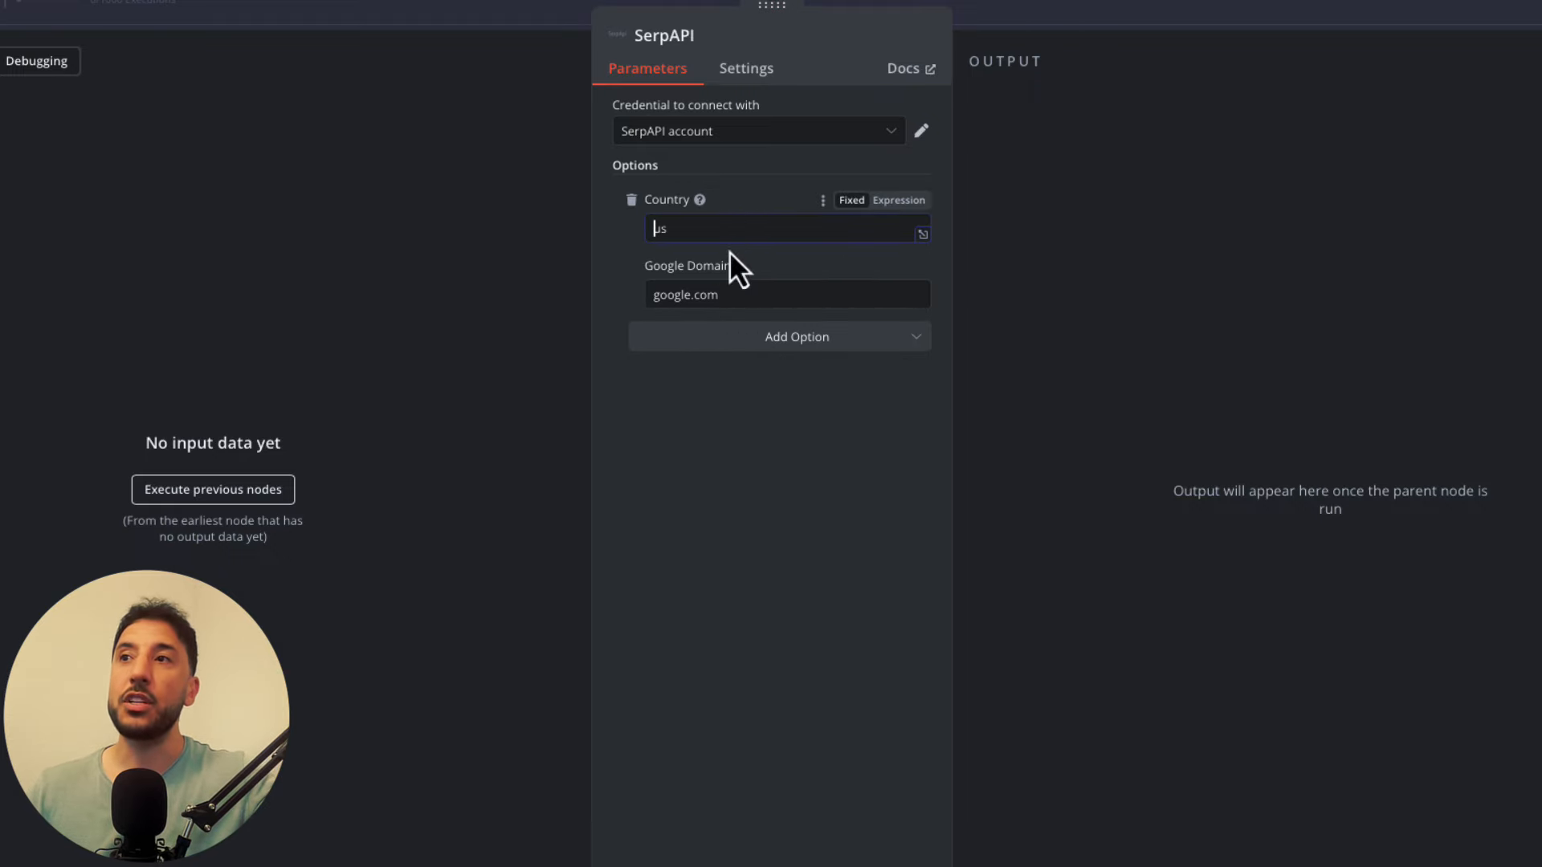
click(739, 336)
click(717, 460)
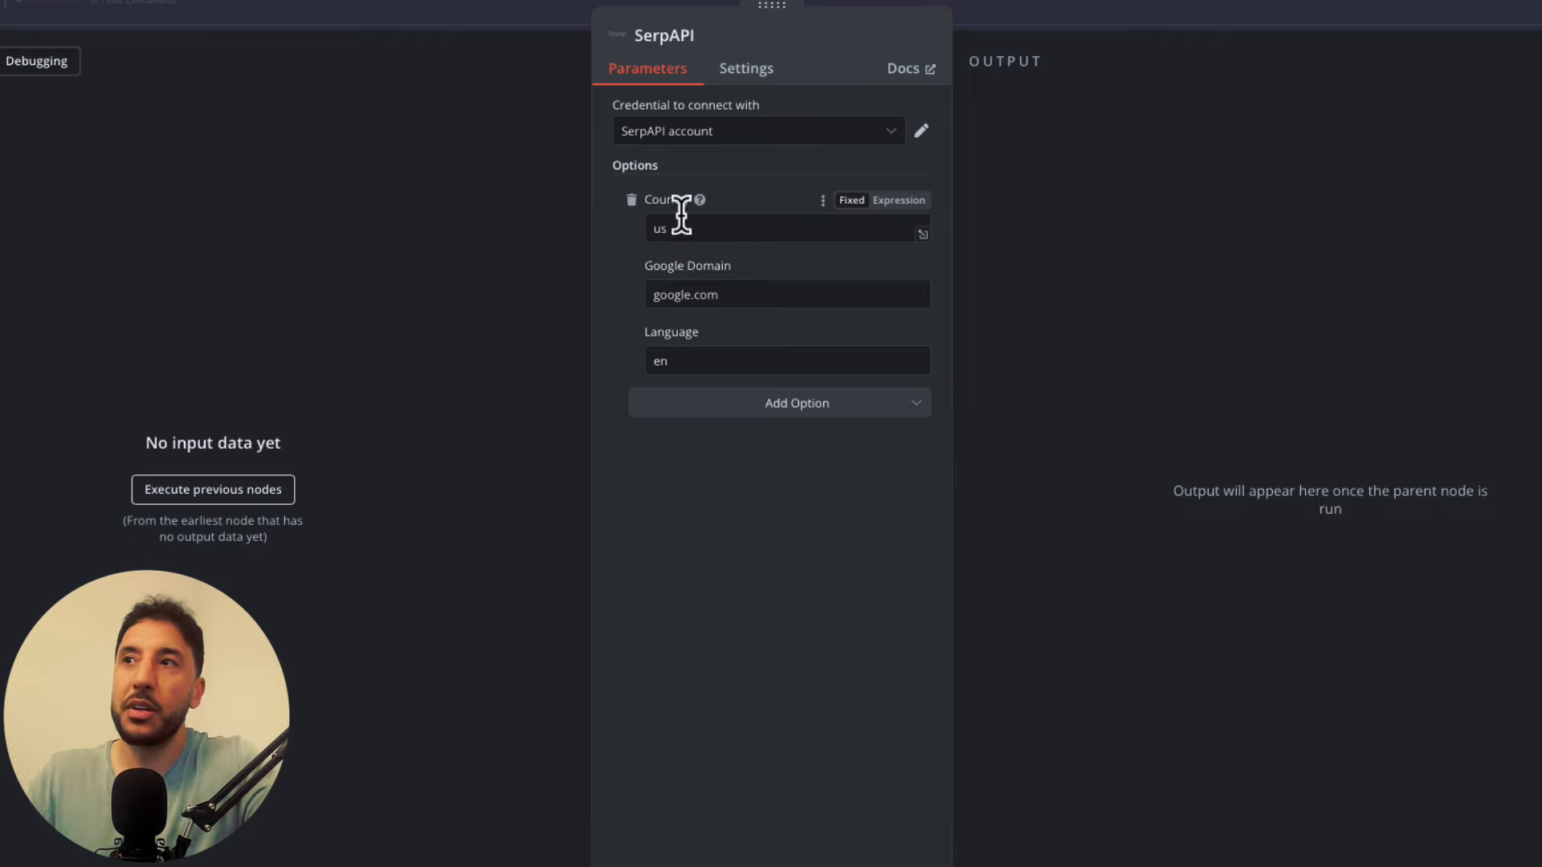
click(732, 403)
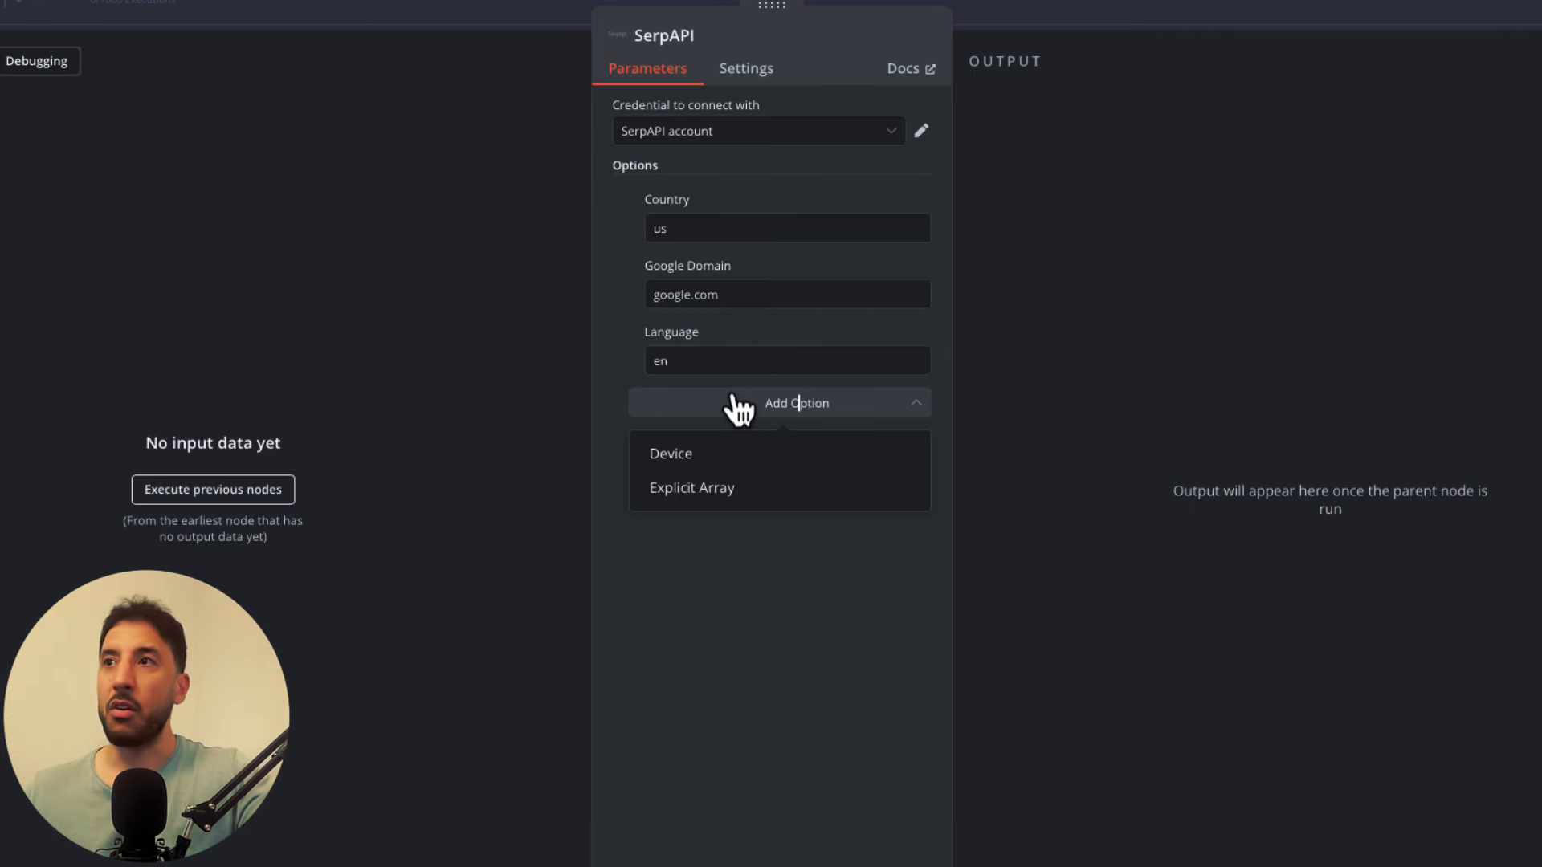
Step: Remove the Country, Google Domain and Language options from the SerpAPI node
click(634, 207)
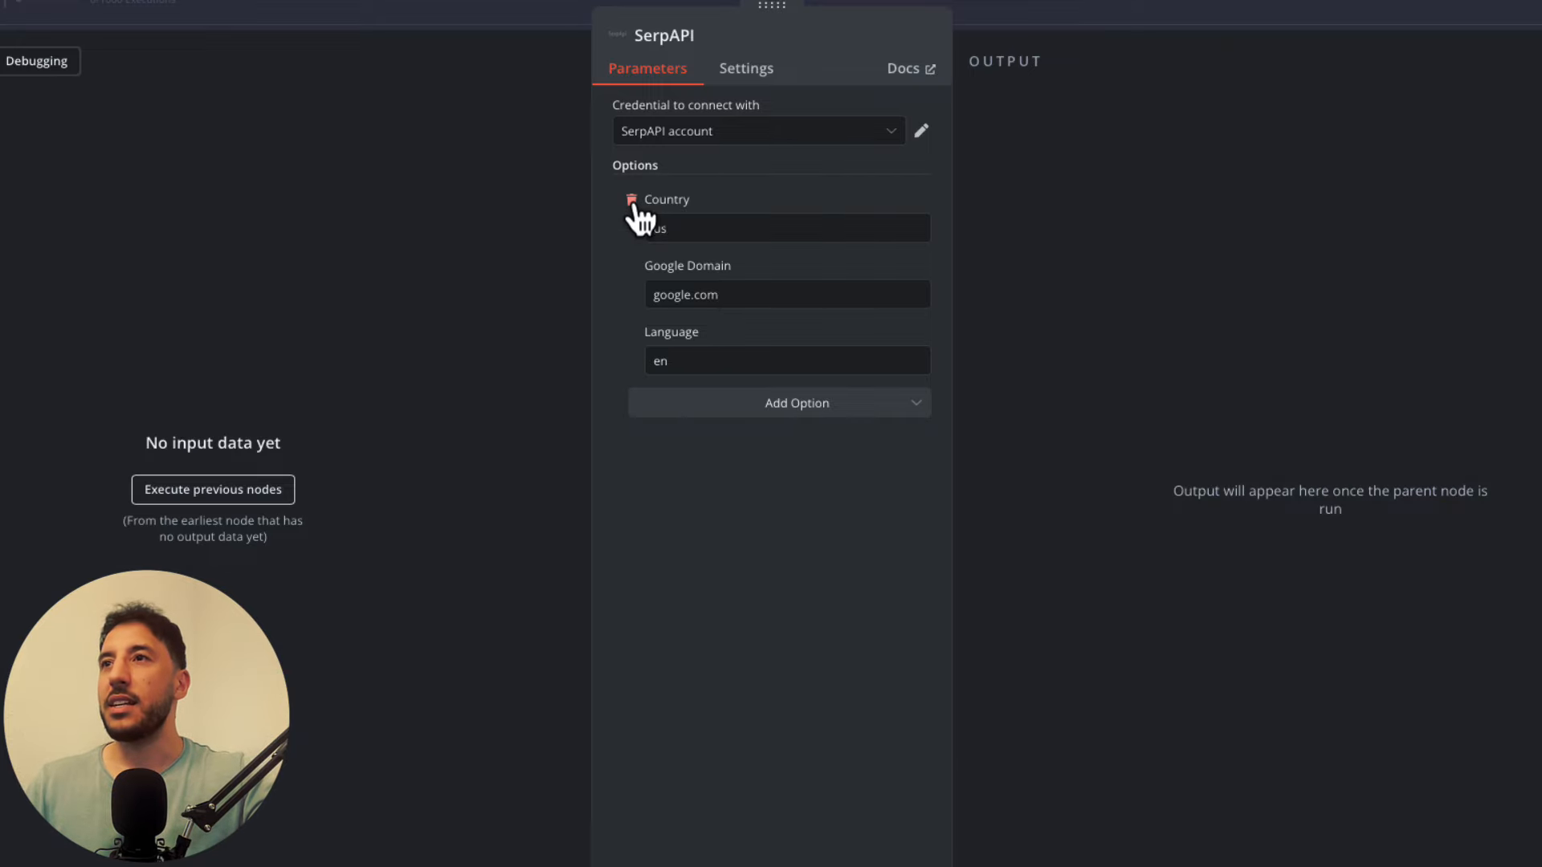
click(632, 200)
click(632, 200)
click(632, 201)
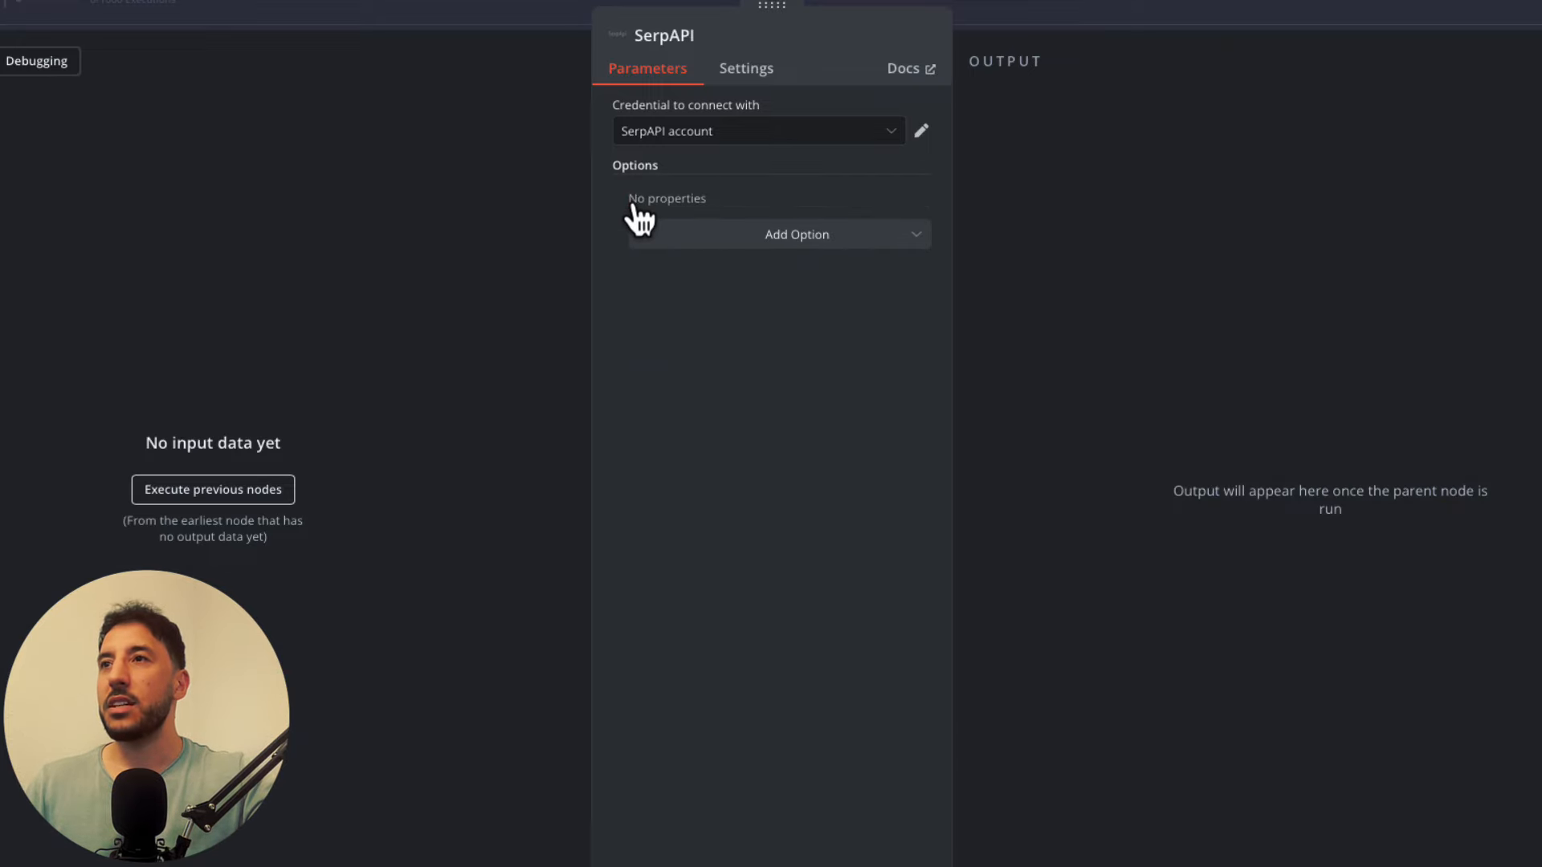
Step: Return to the canvas, line the SerpAPI node up beside the Calculator node, and save the workflow
click(637, 10)
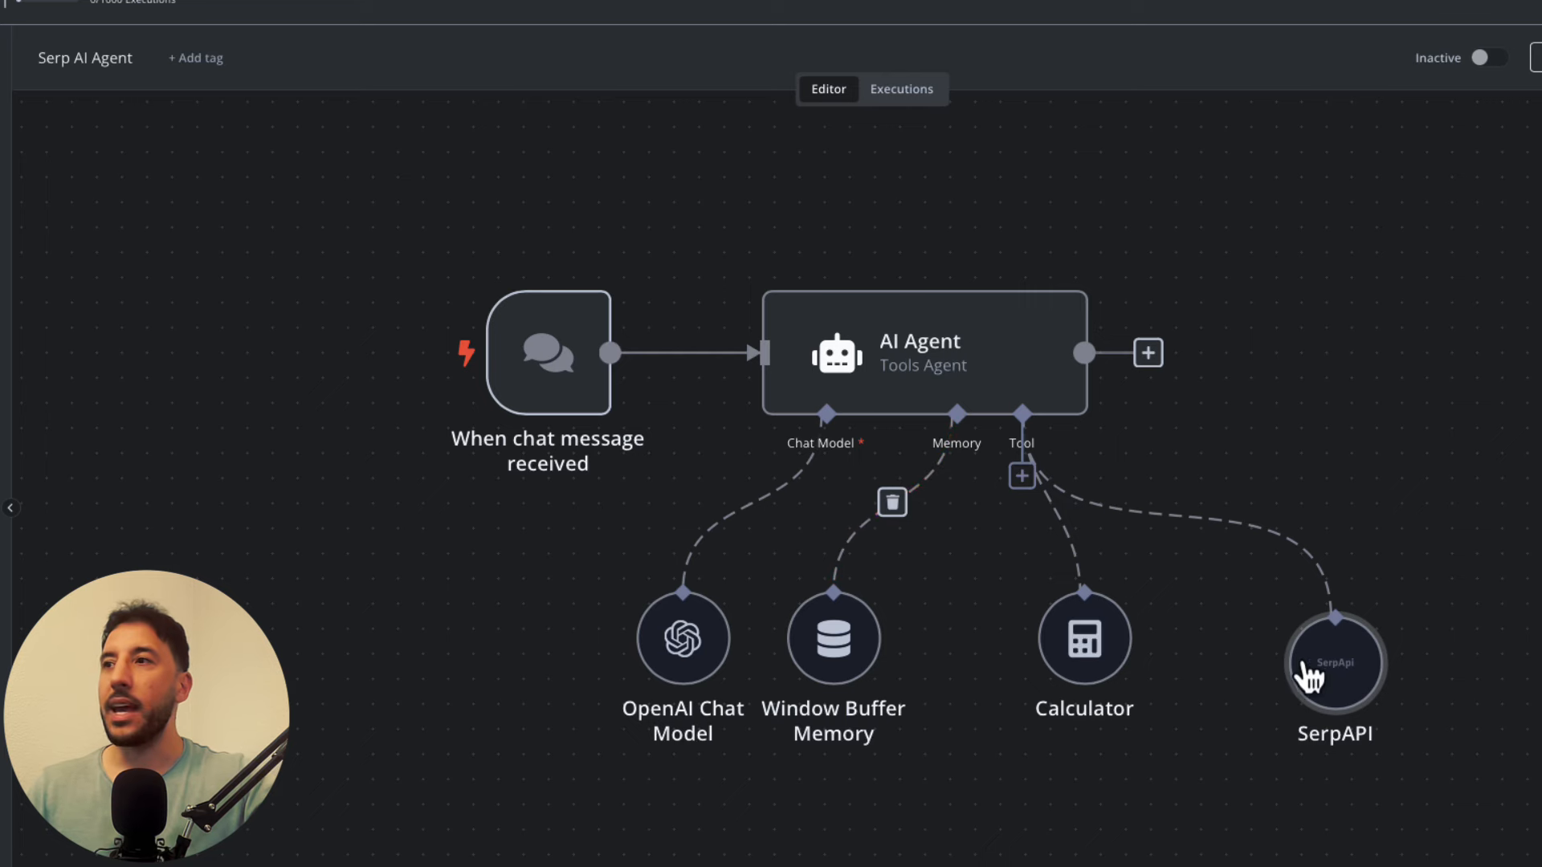
drag(1322, 670, 1220, 647)
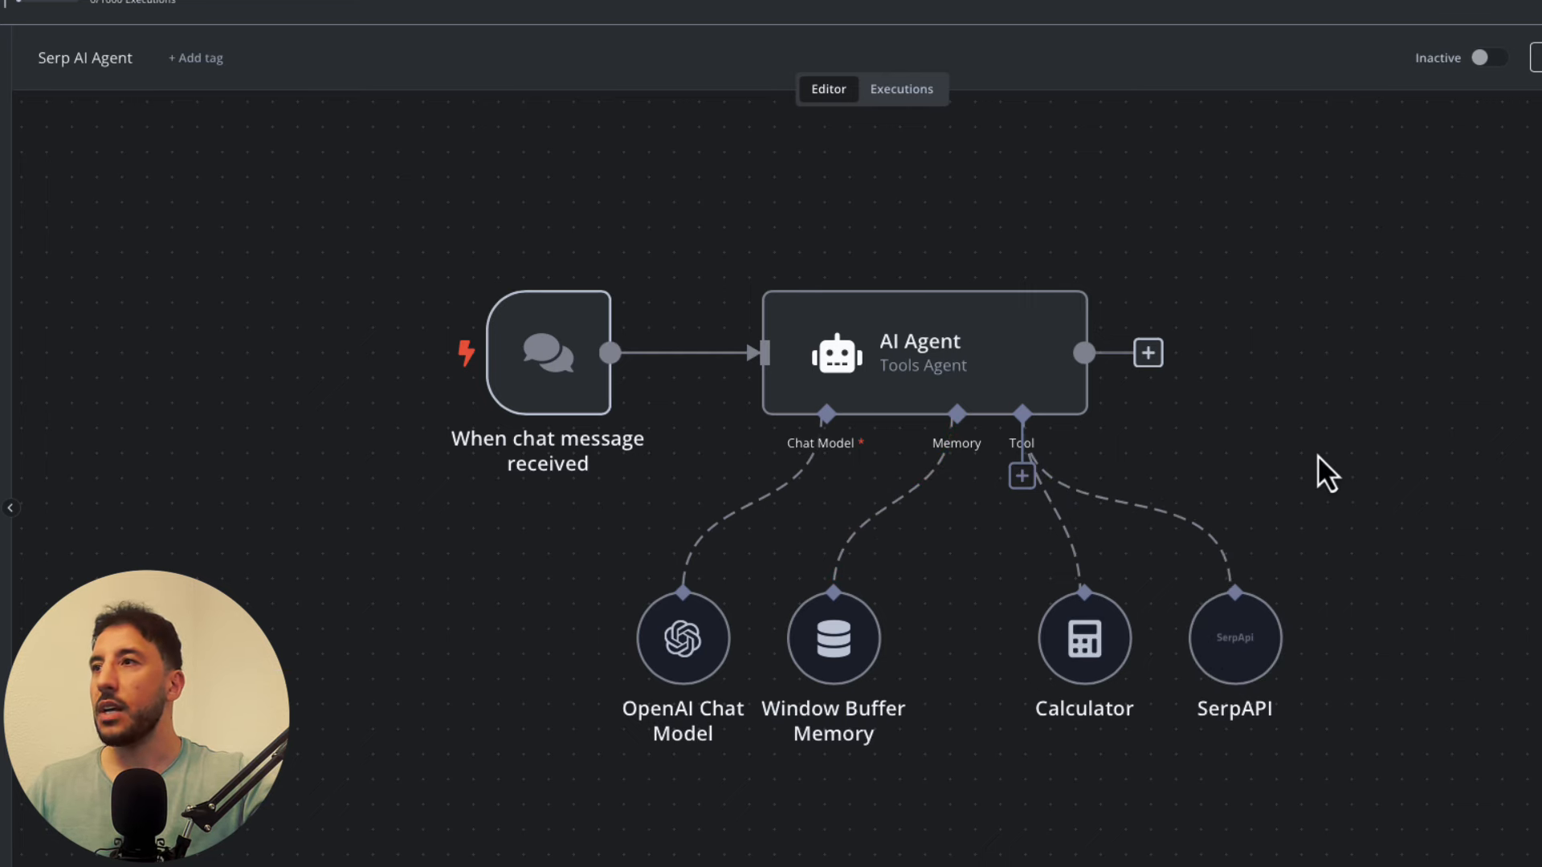
scroll(1313, 458, down, 2)
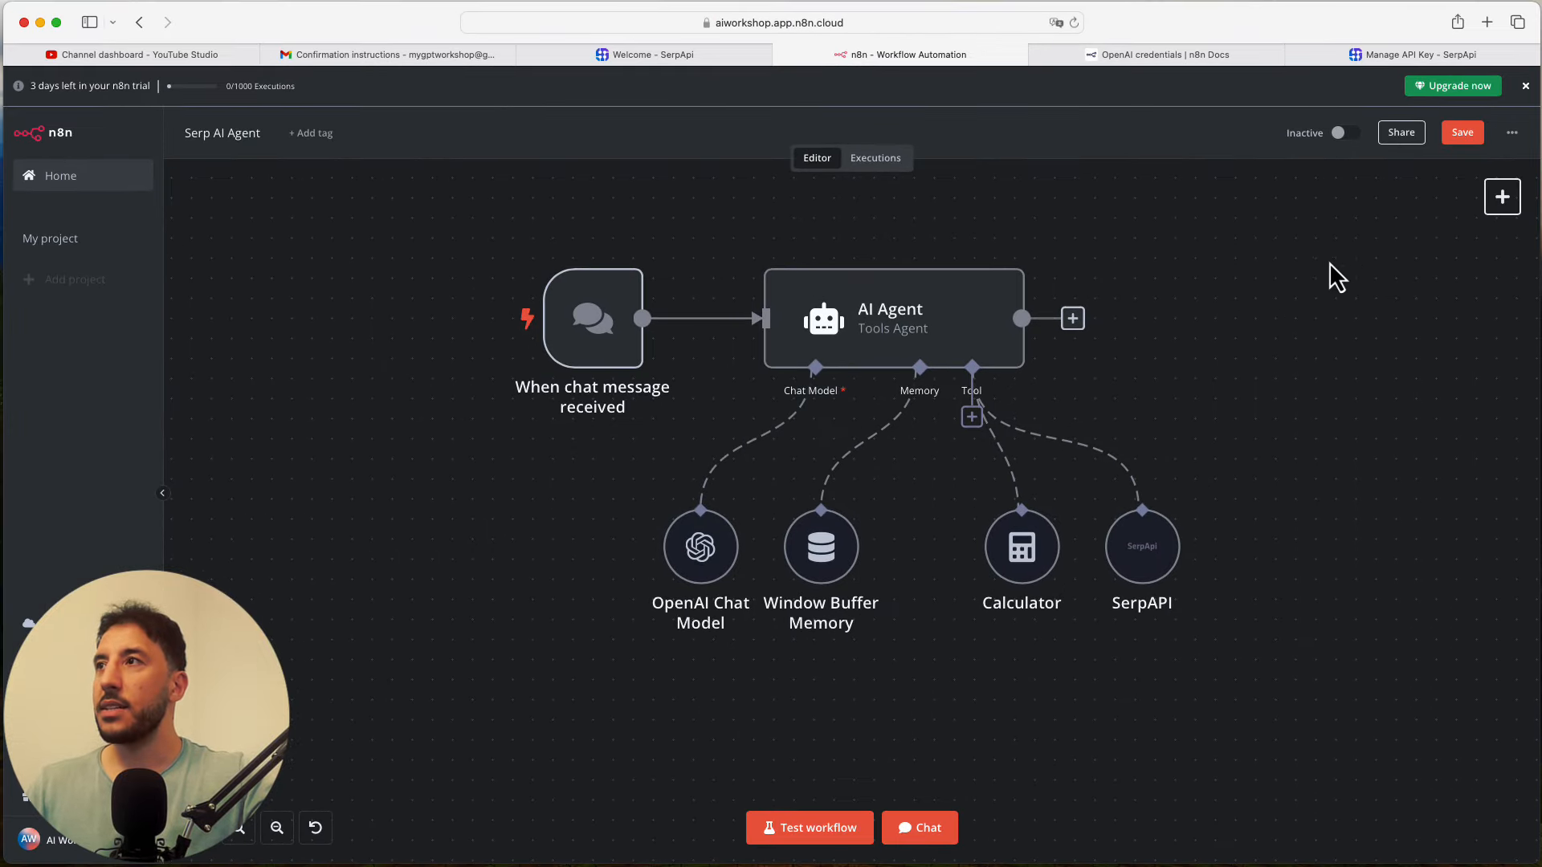
click(1463, 134)
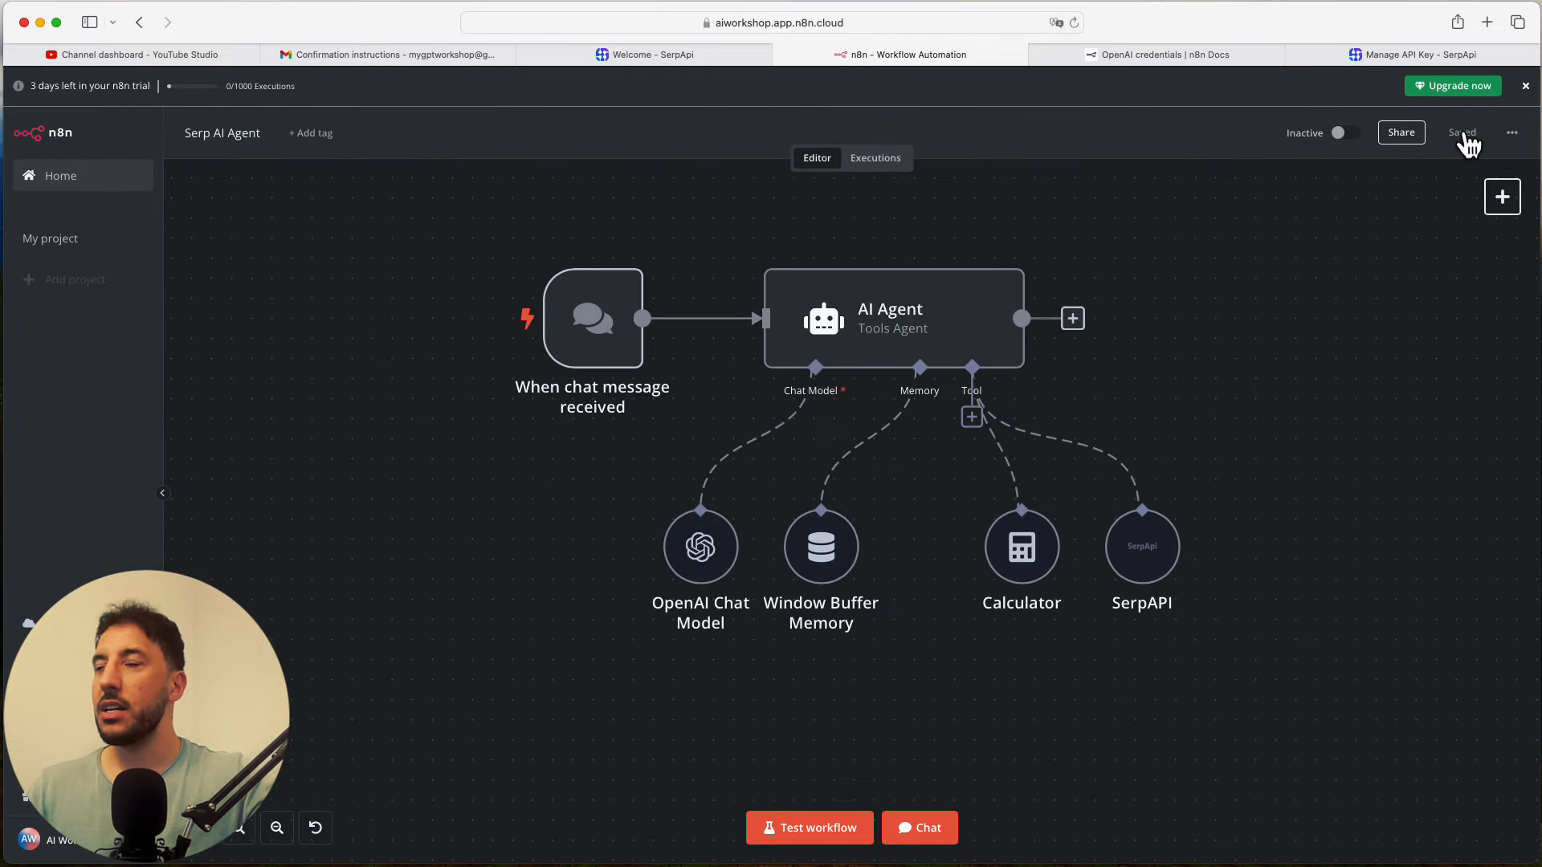
click(1518, 784)
Step: Open the AI Agent's chat and send the message "what are the top rated restaurants in San Francisco"
click(920, 826)
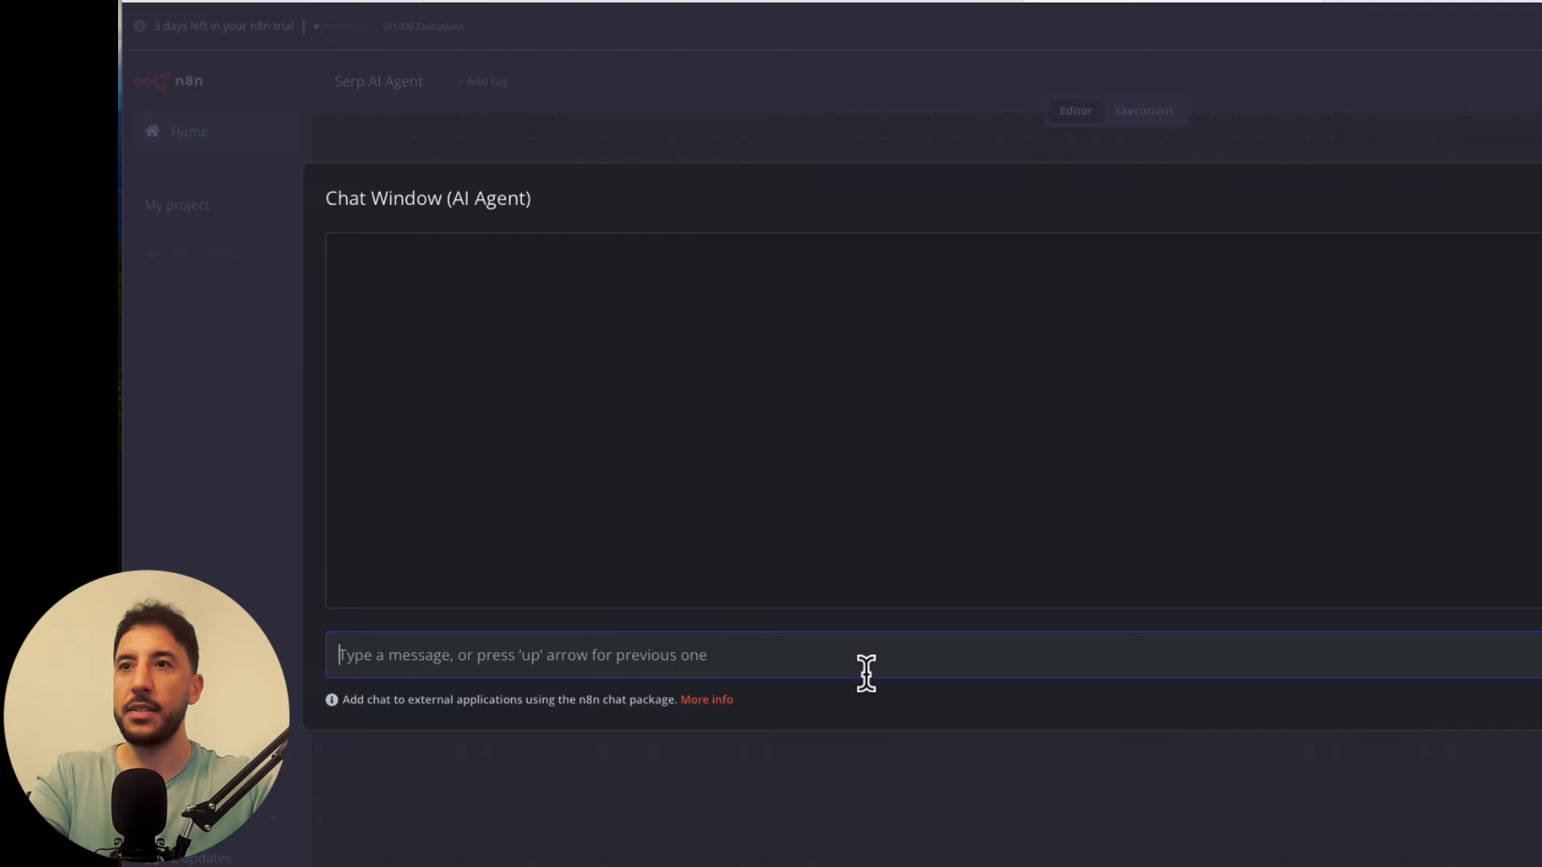
text(what are the best)
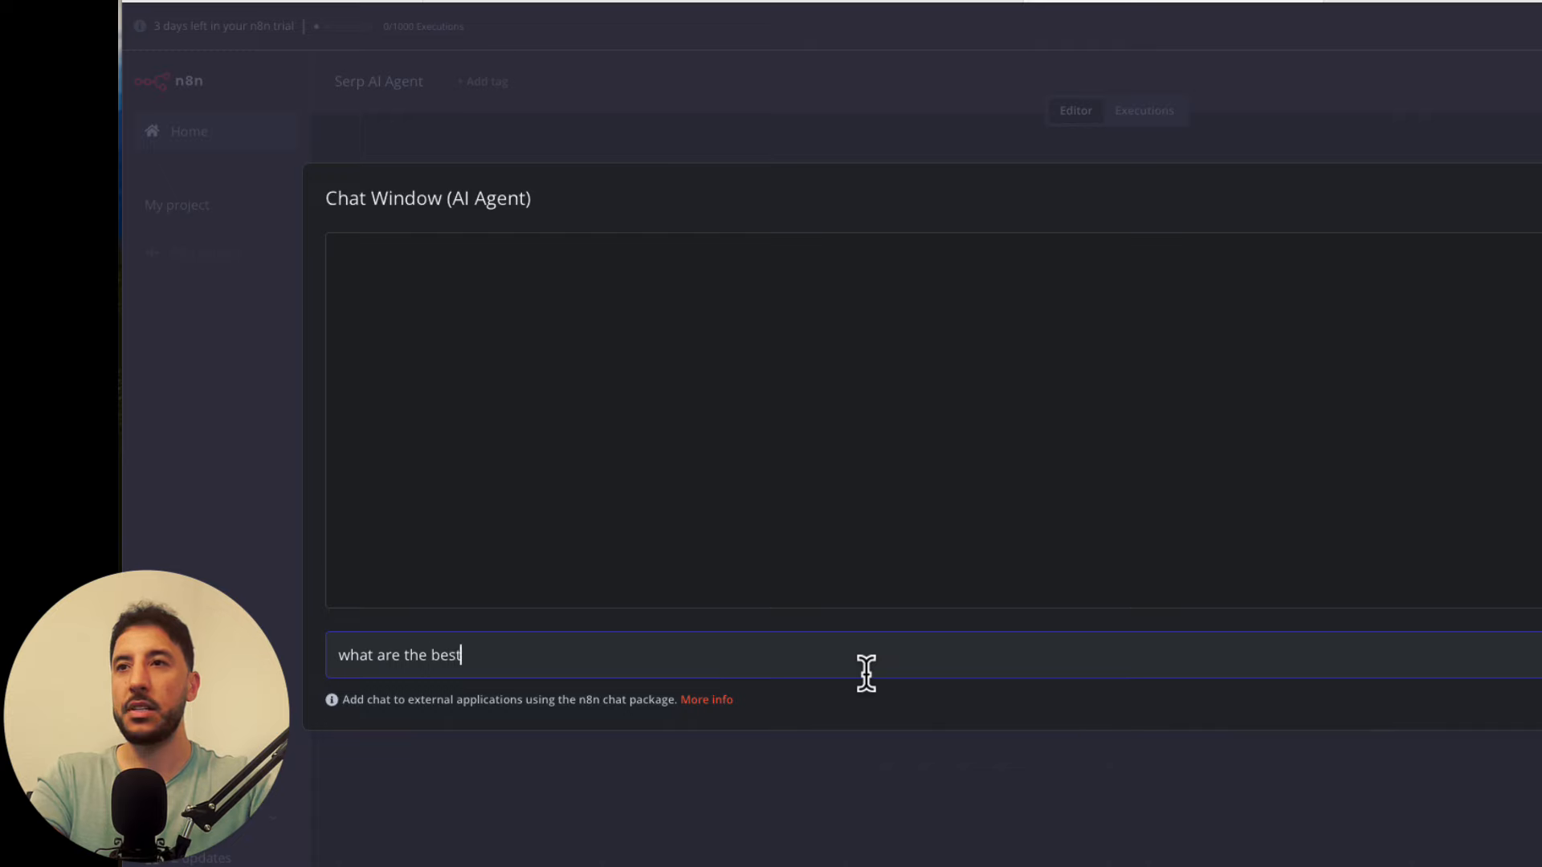
text( restaurants)
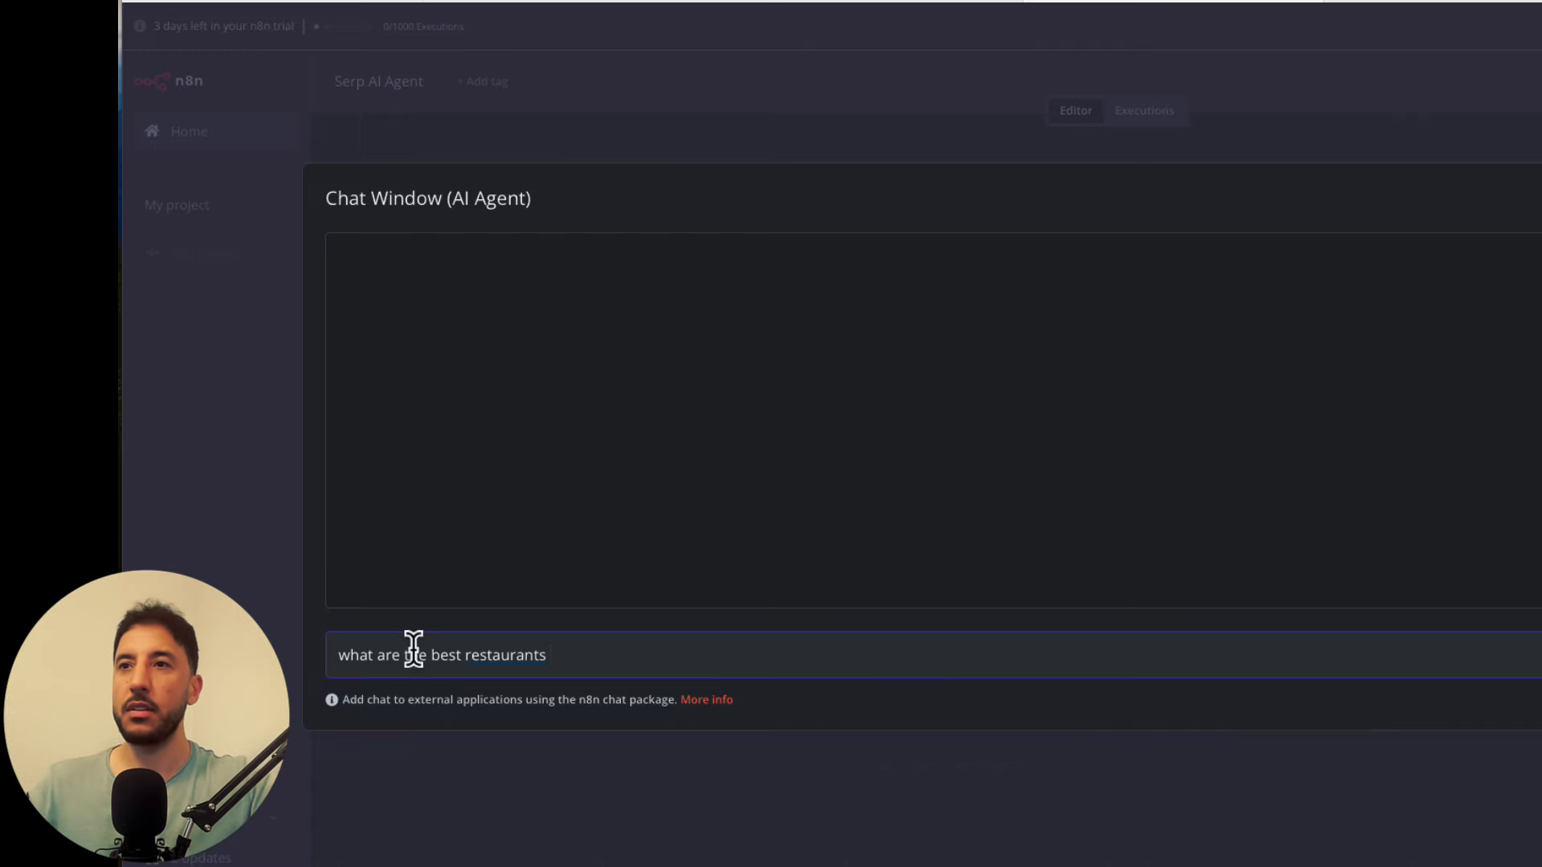
double_click(438, 654)
text(top rated)
click(592, 654)
text(in San Francis)
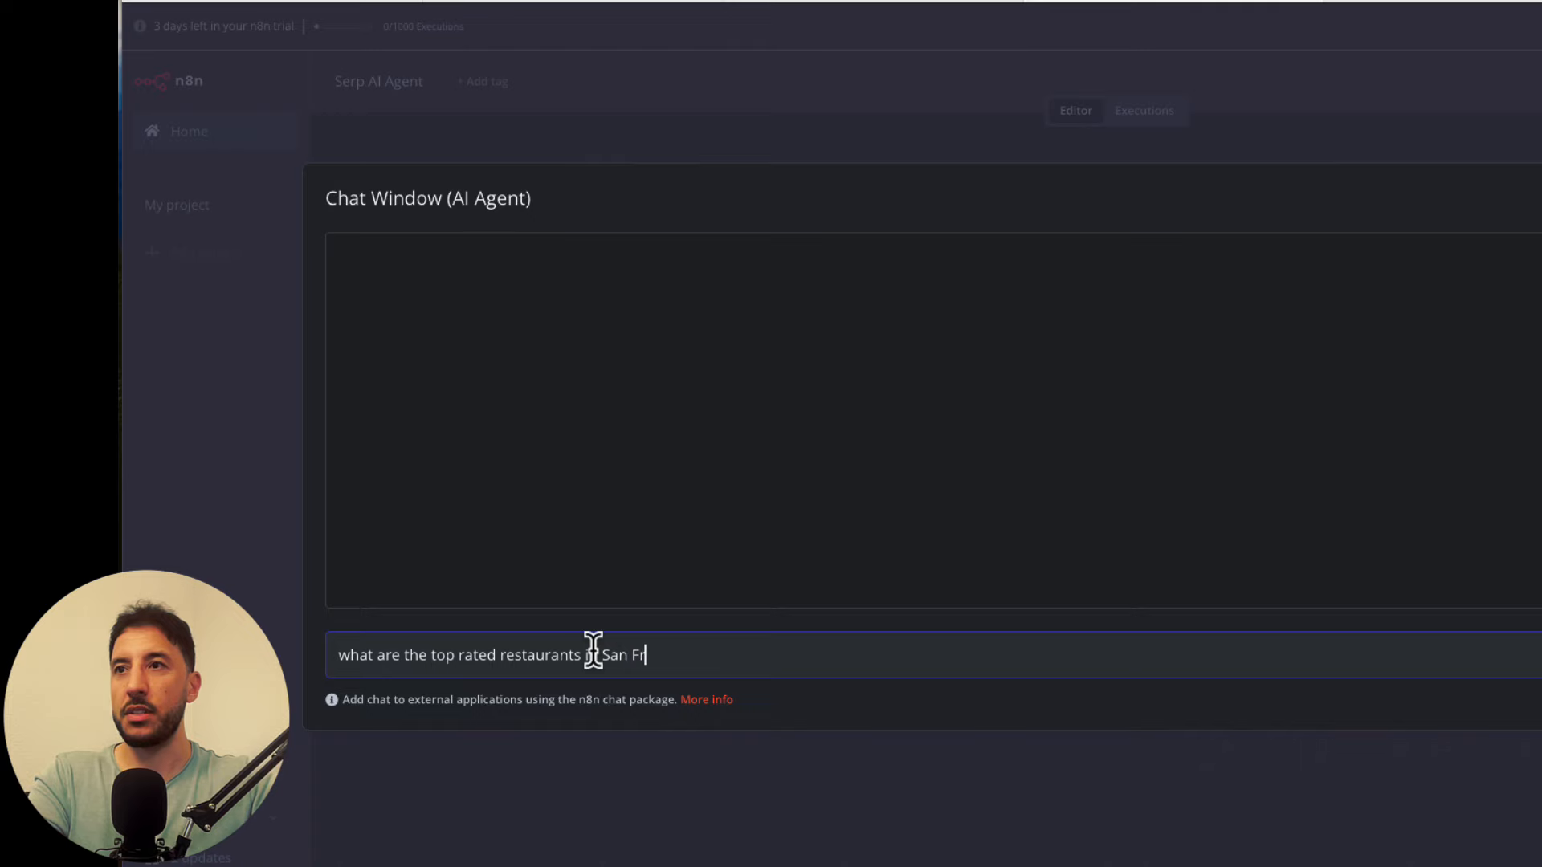
text(co)
key(Return)
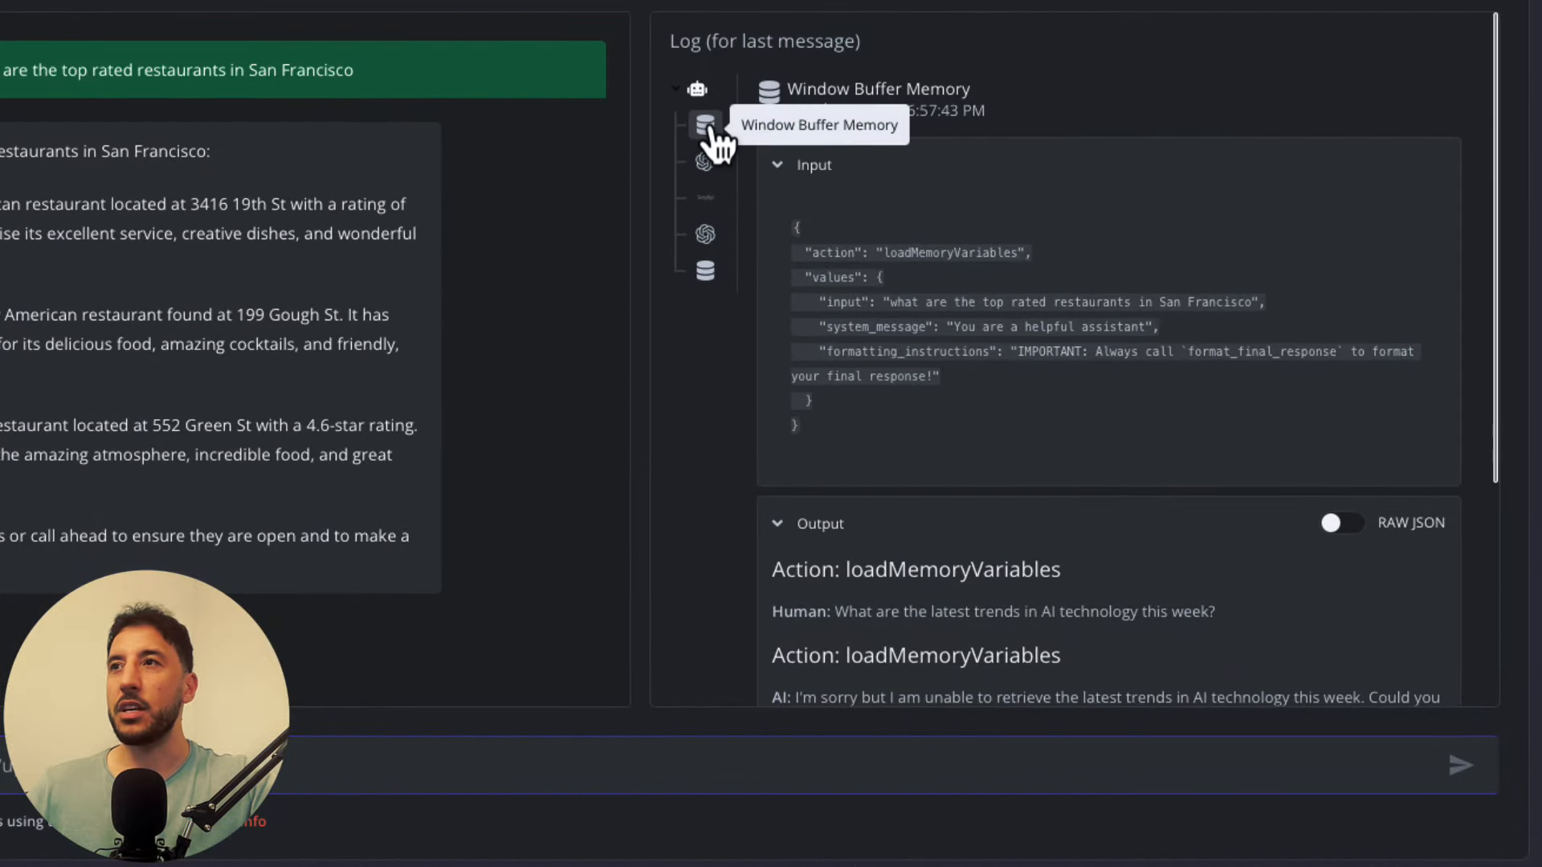
Step: Inspect the SerpAPI call in the chat log, reading its input query and the output it returned
click(706, 197)
scroll(973, 150, down, 5)
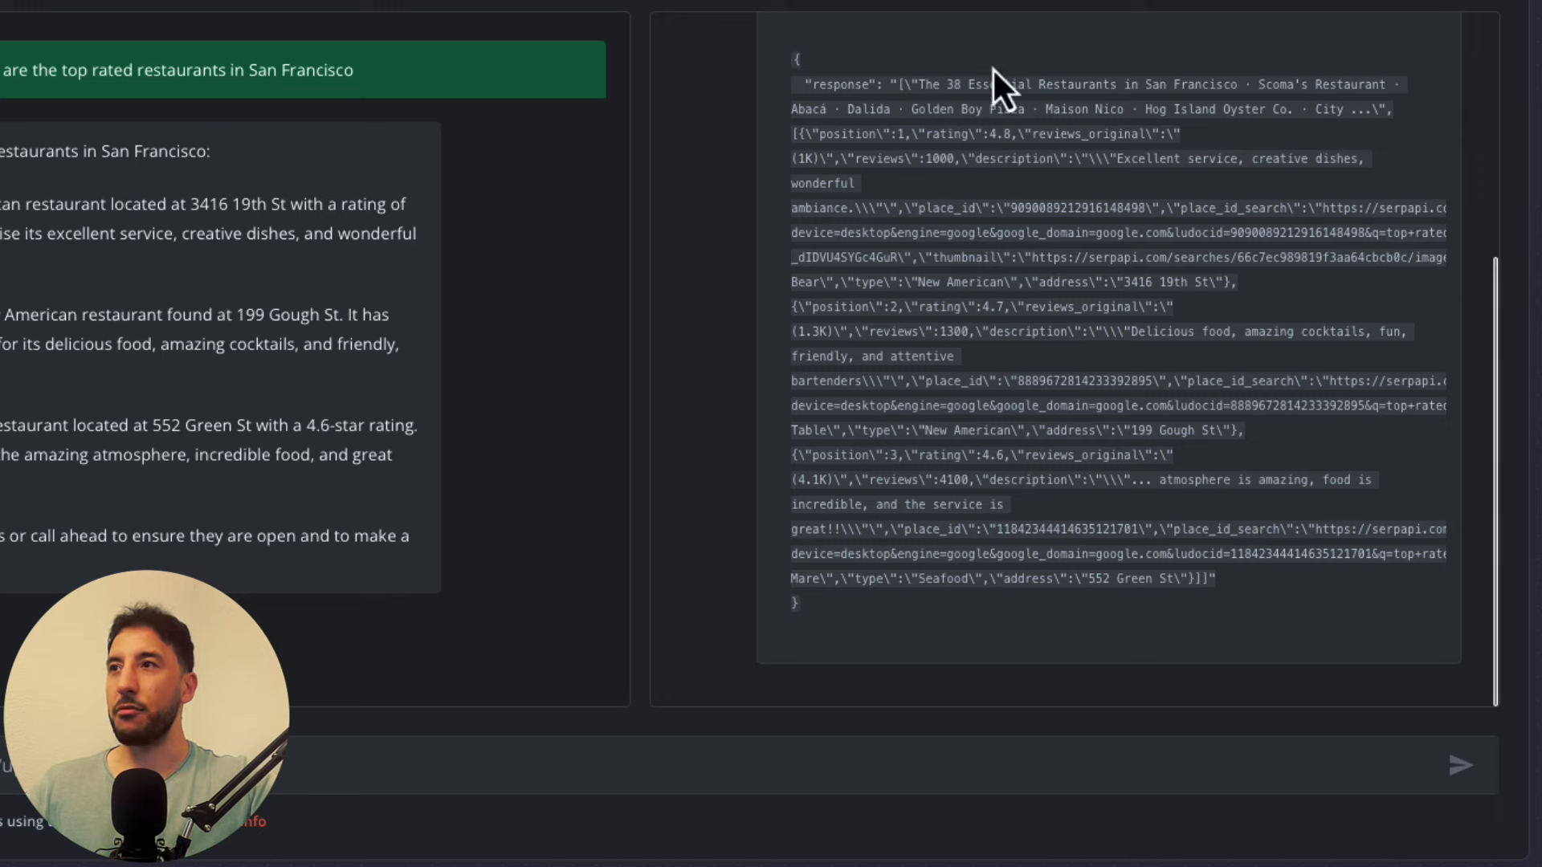
scroll(1023, 460, up, 1)
scroll(923, 292, up, 5)
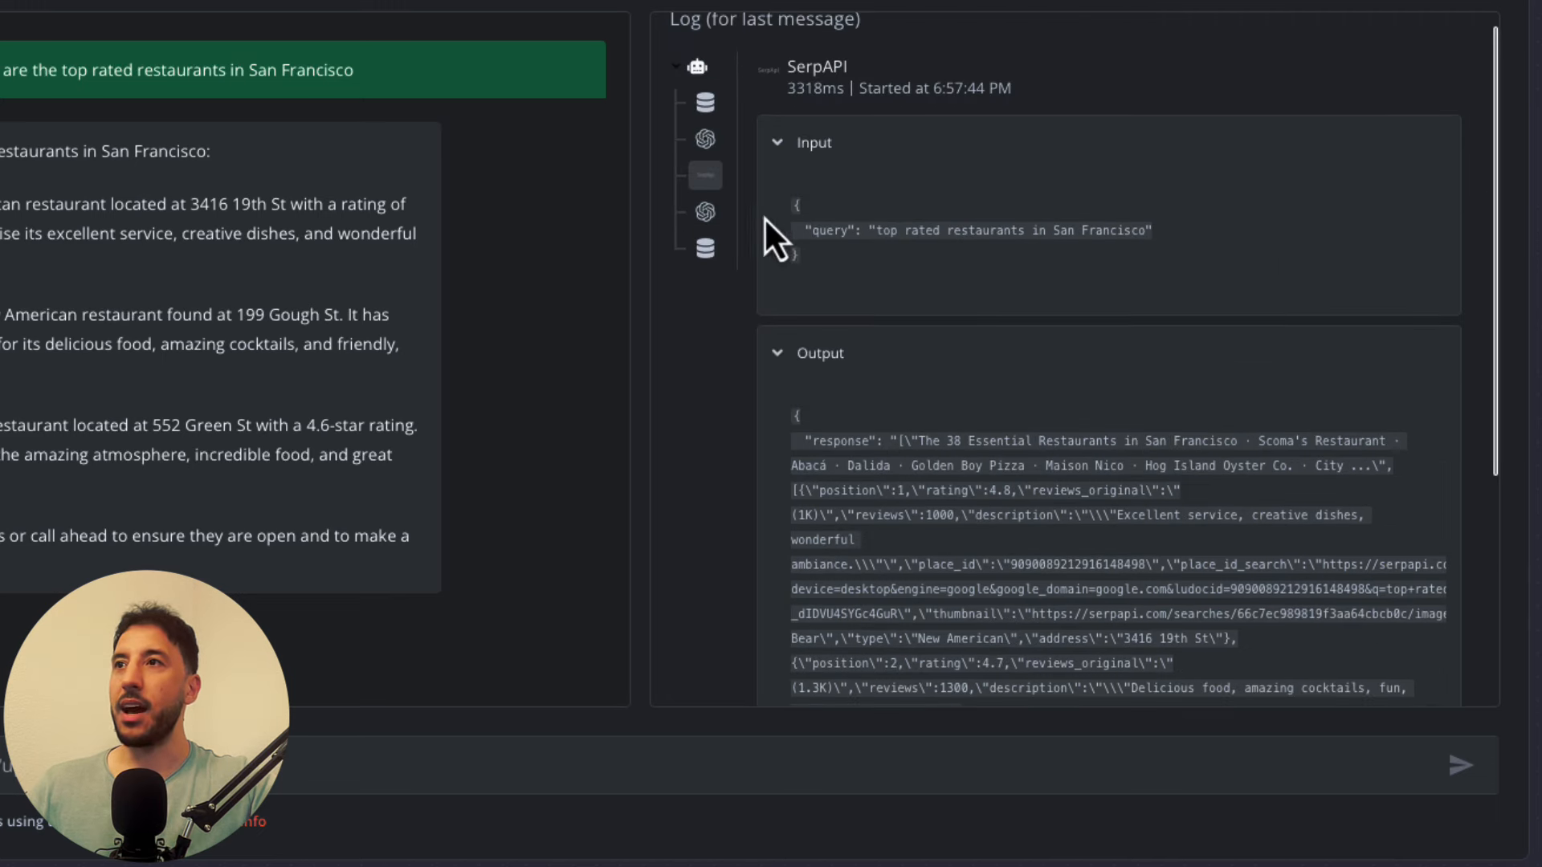
Step: View the OpenAI Chat Model call in the log, send the message "what is the weather like today in san francisco", and close the chat
click(716, 217)
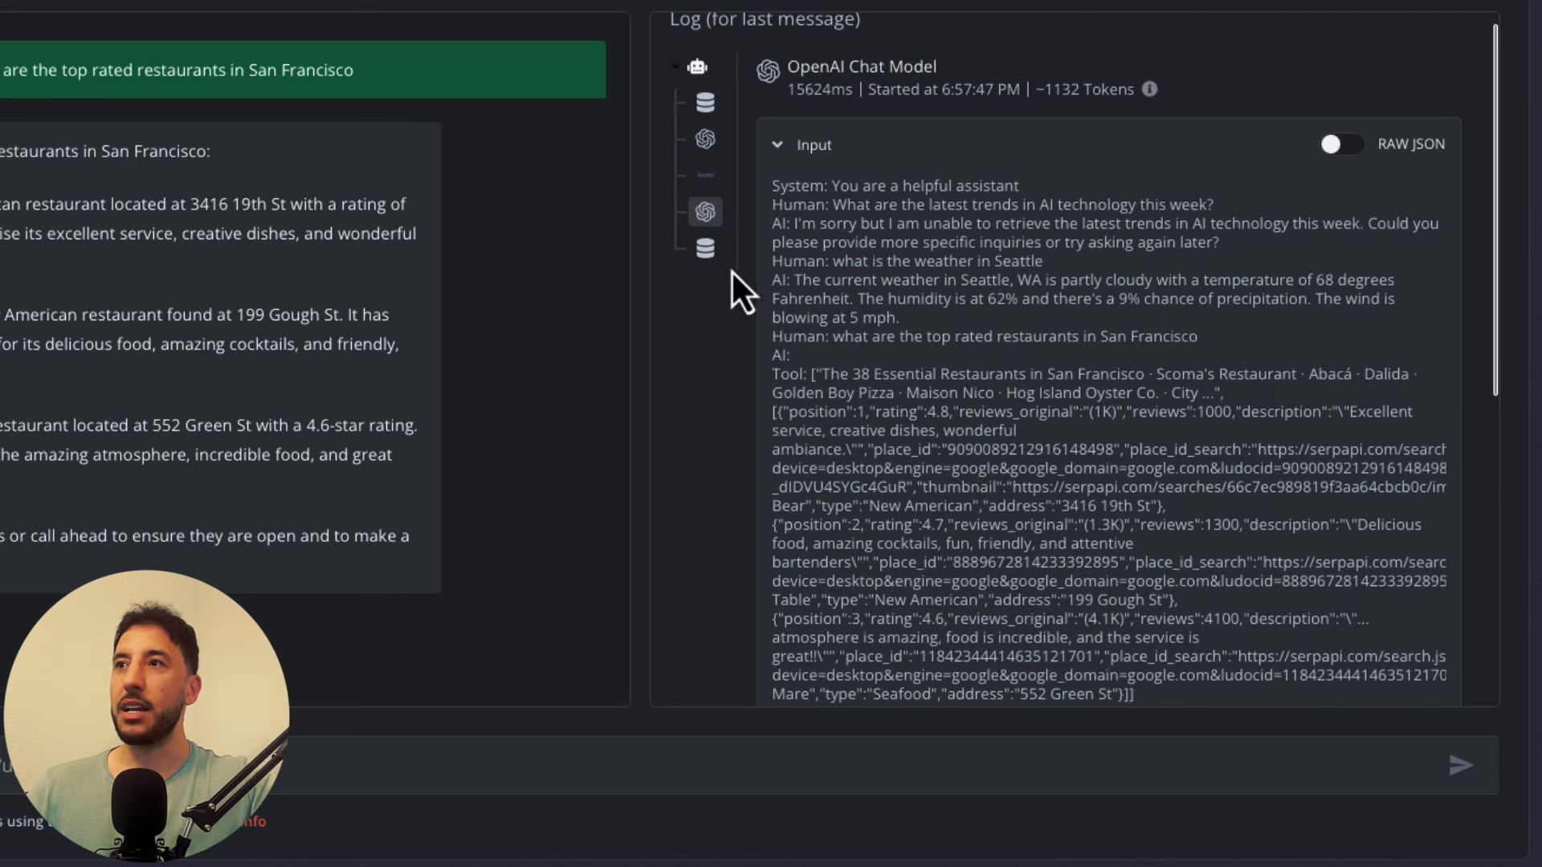
click(362, 765)
text(what is the weather like today in san francisco)
key(Return)
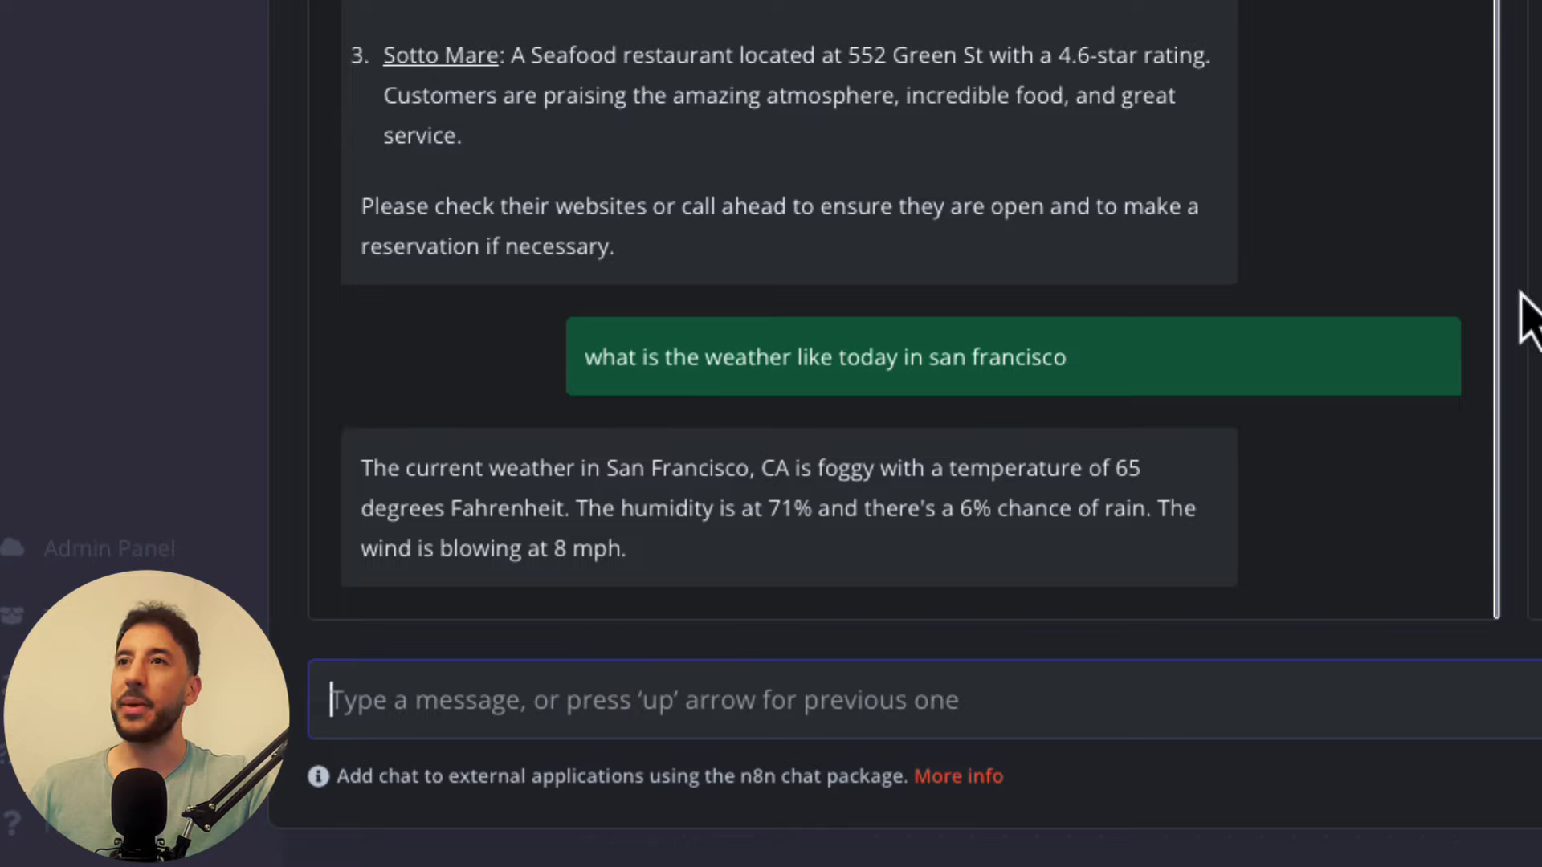
click(1365, 150)
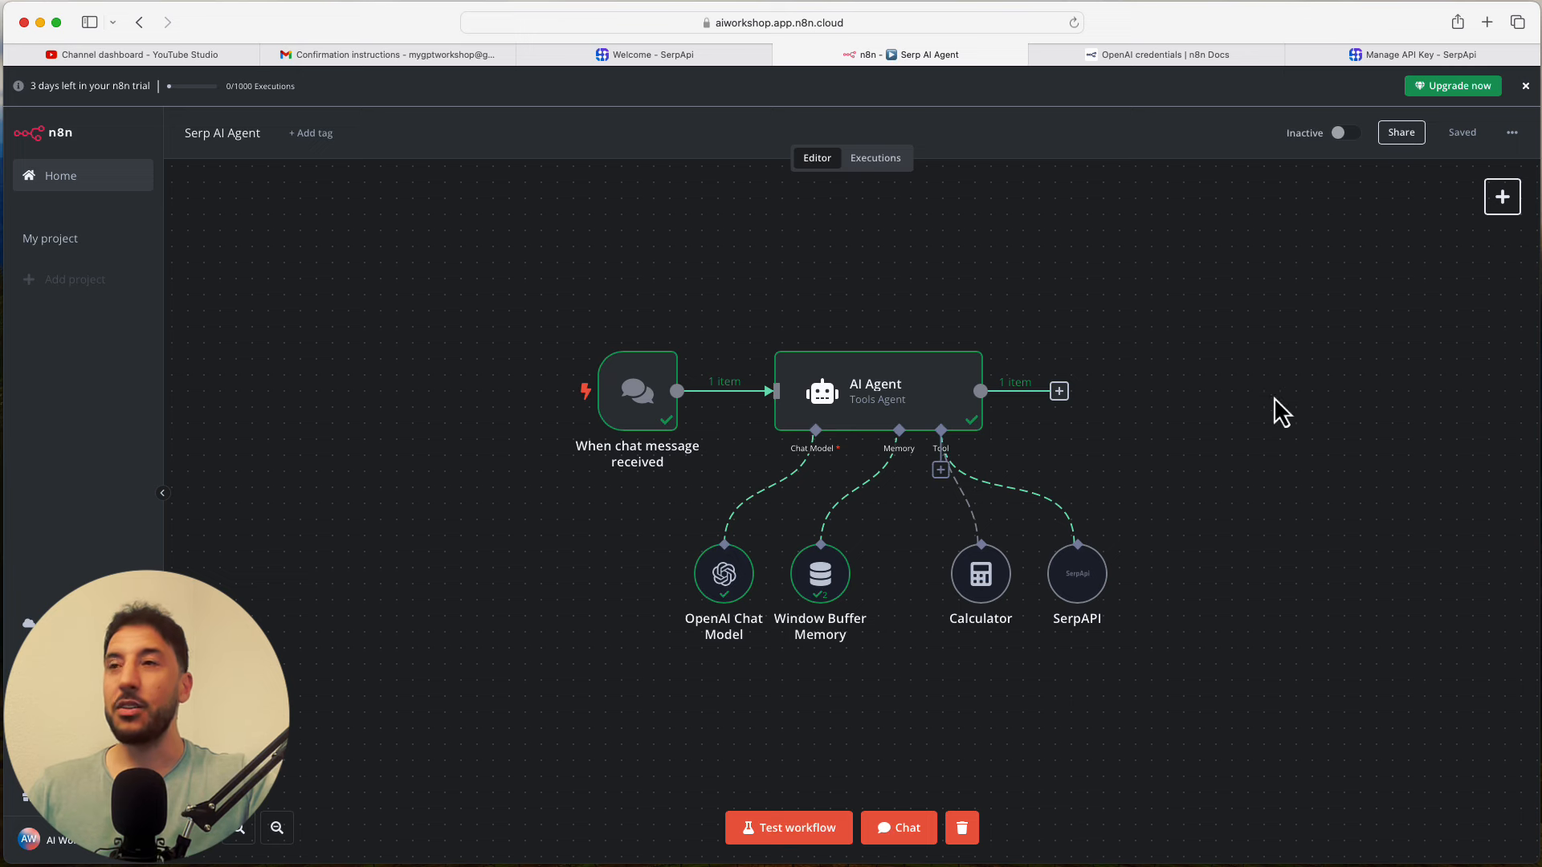
Step: Give the SerpAPI node the options Country set to Canada and Google Domain set to google.com, and return to the canvas
mouse_move(1068, 507)
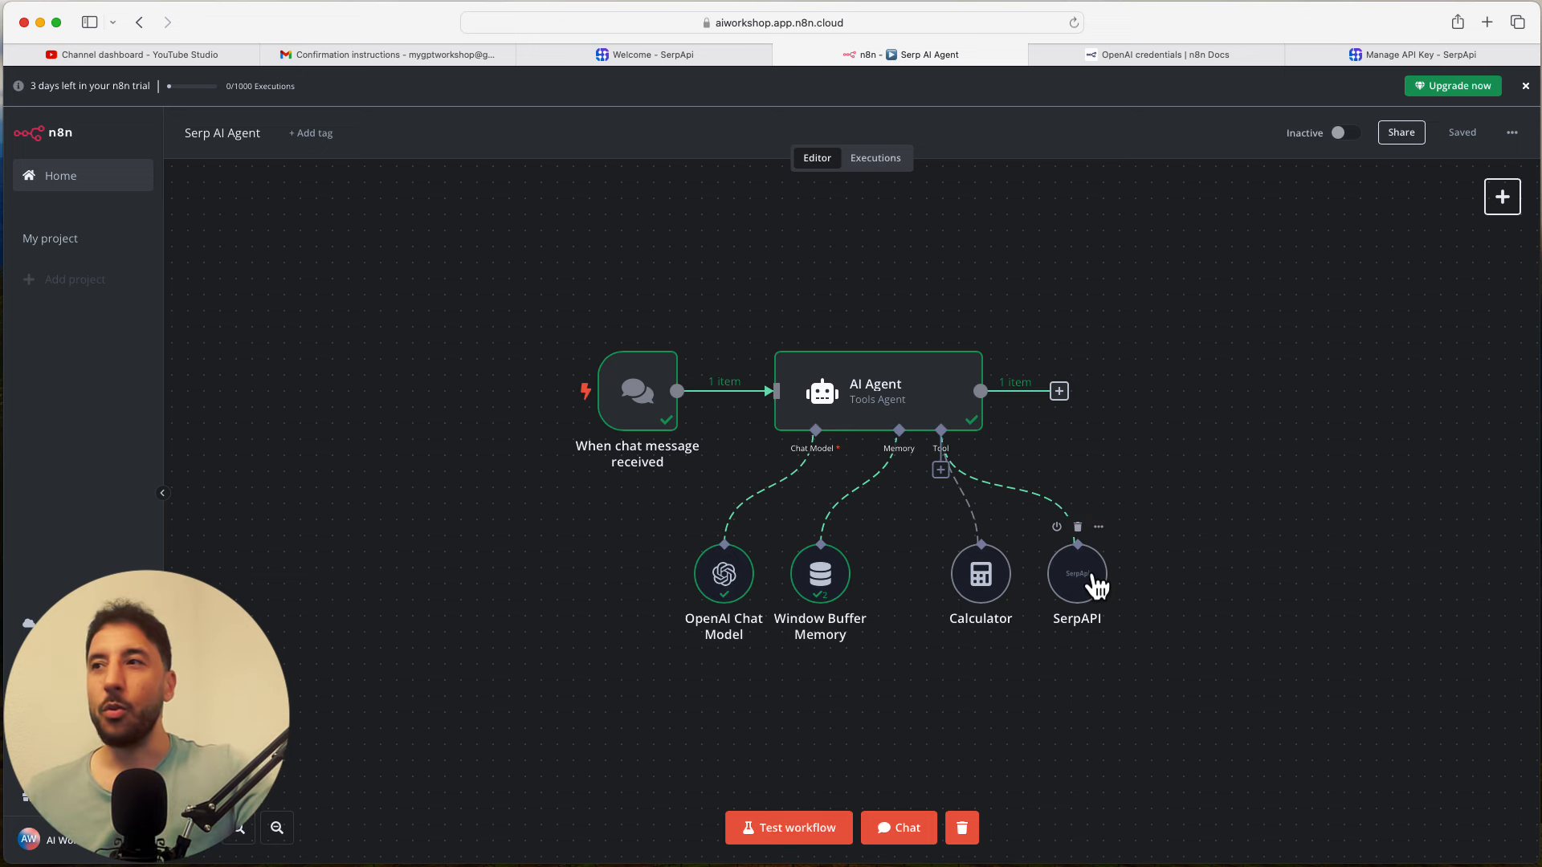
double_click(1092, 576)
click(804, 302)
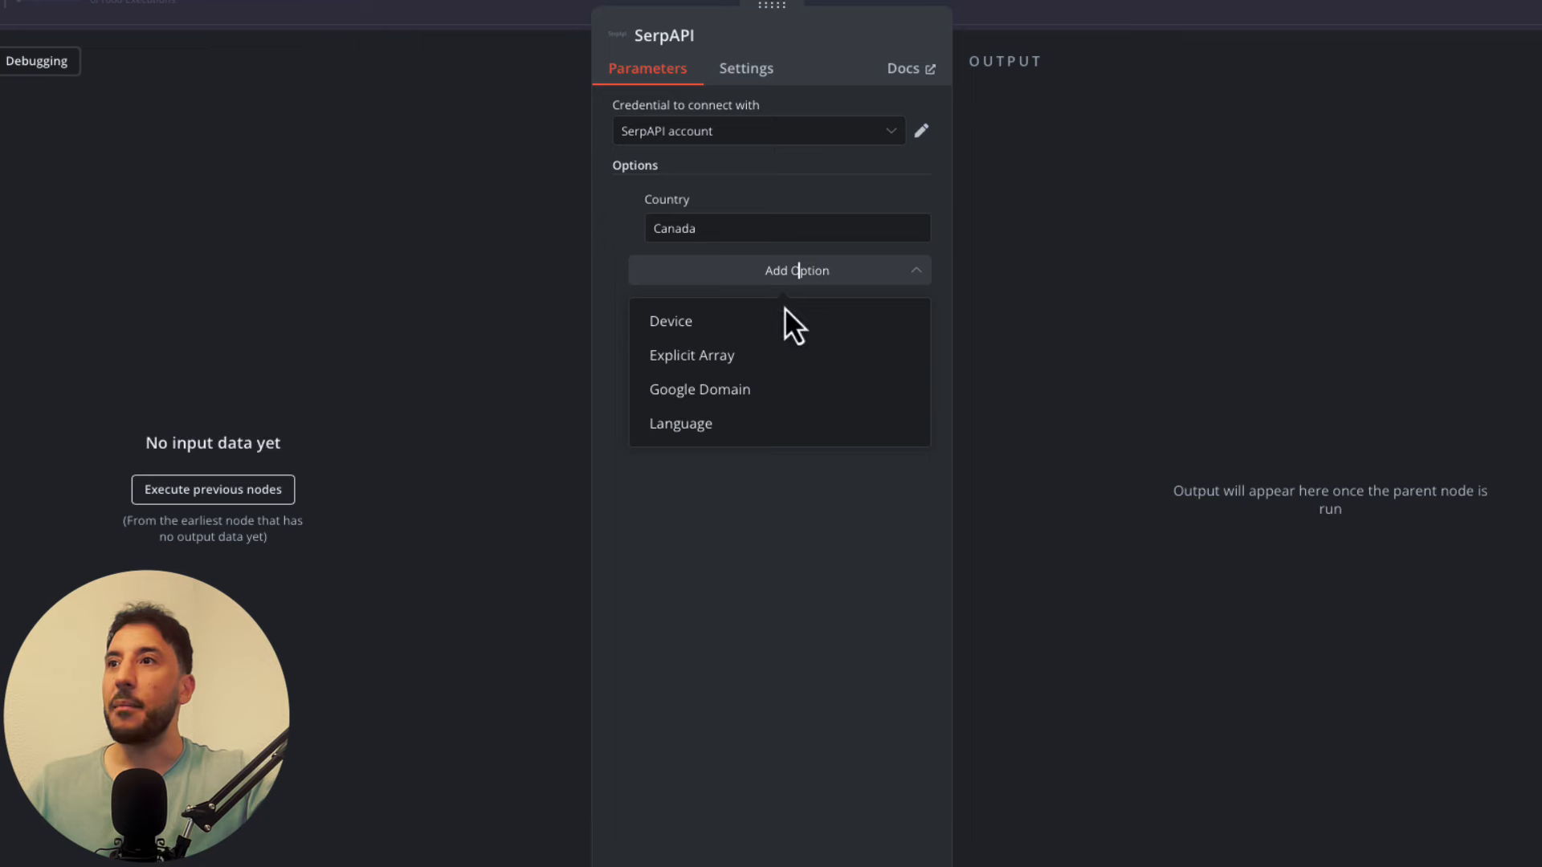
click(747, 391)
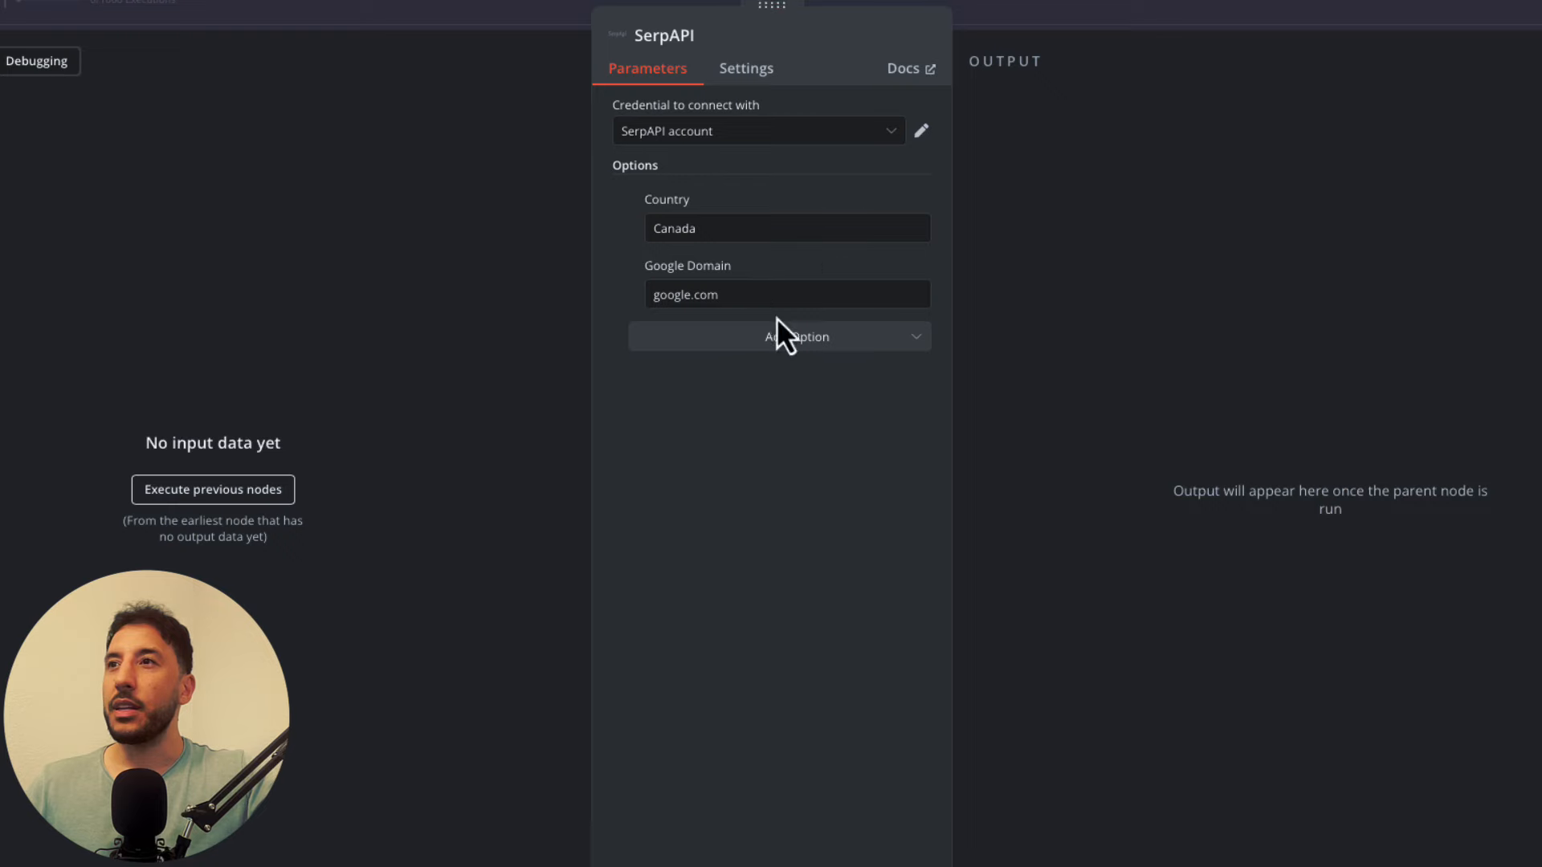
click(739, 296)
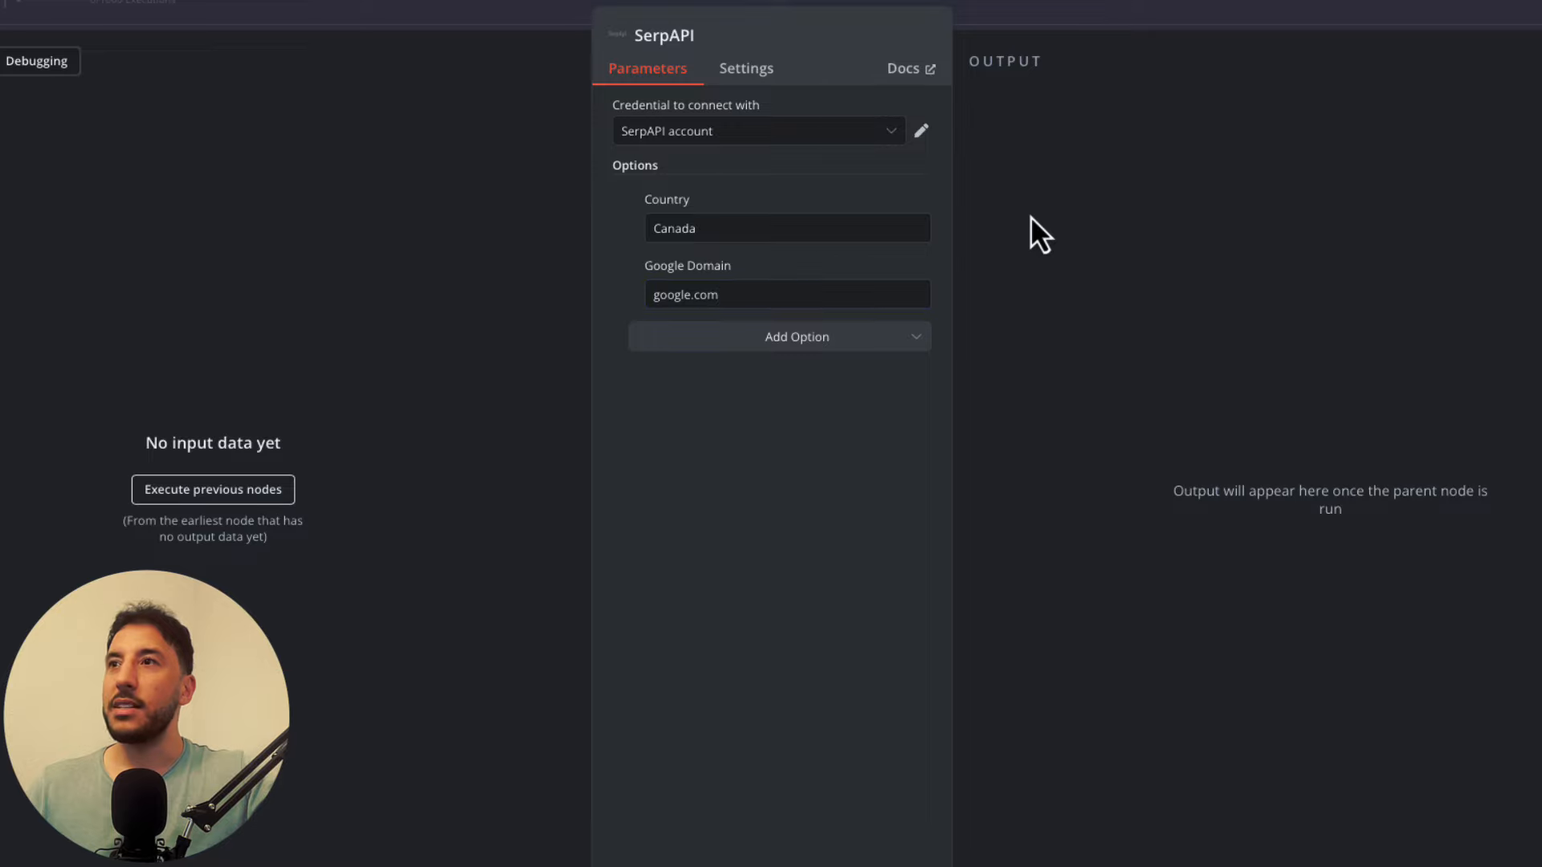
click(1038, 21)
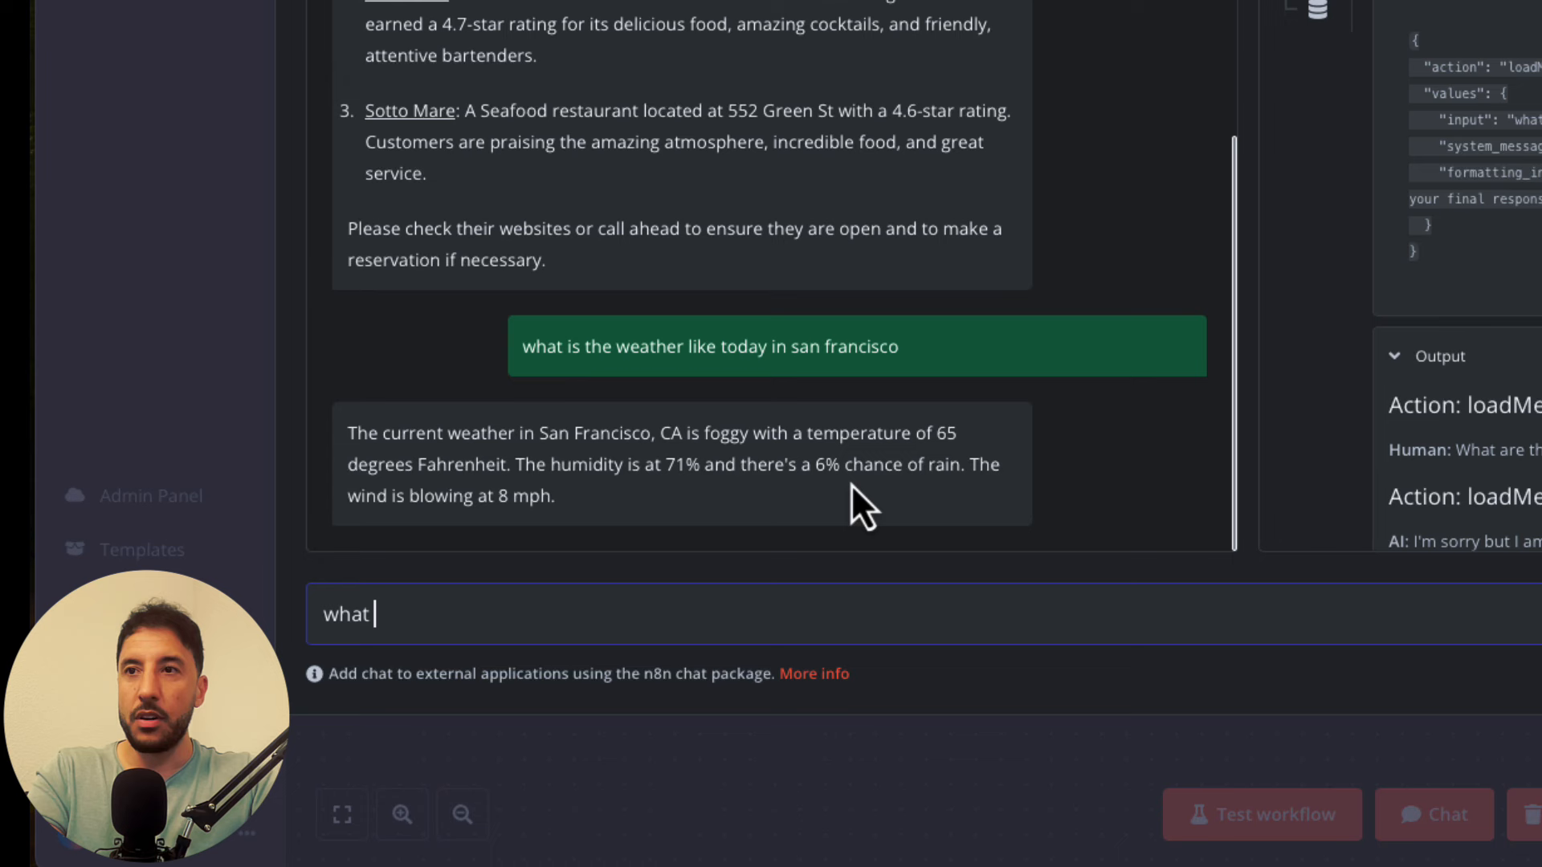
Step: Send the chat message "what are the top rated resturants in Toronto this month" to the AI Agent
text(are th)
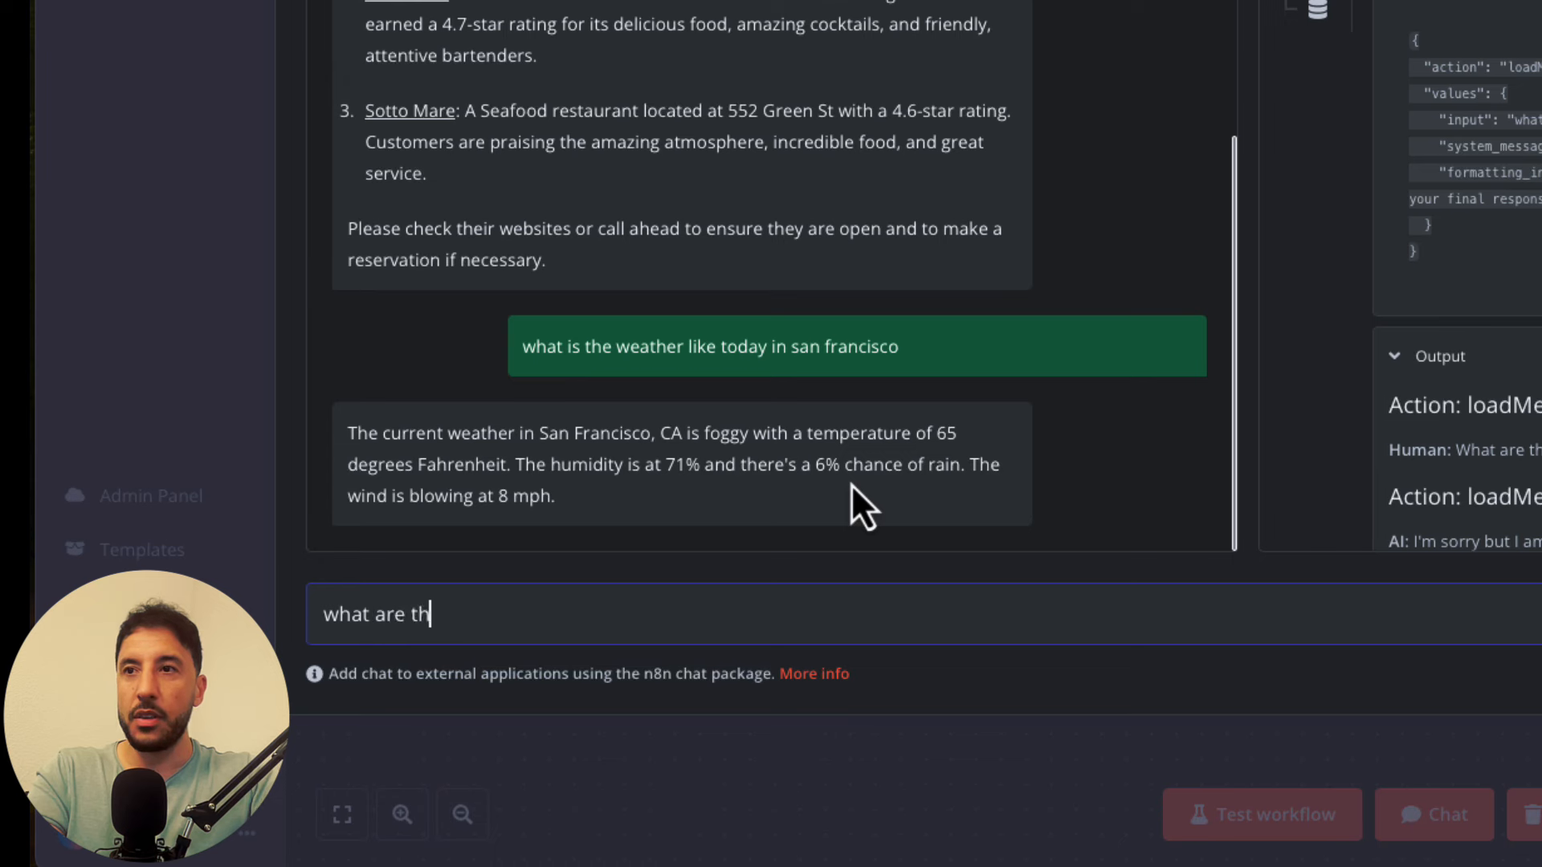
text(e most famou)
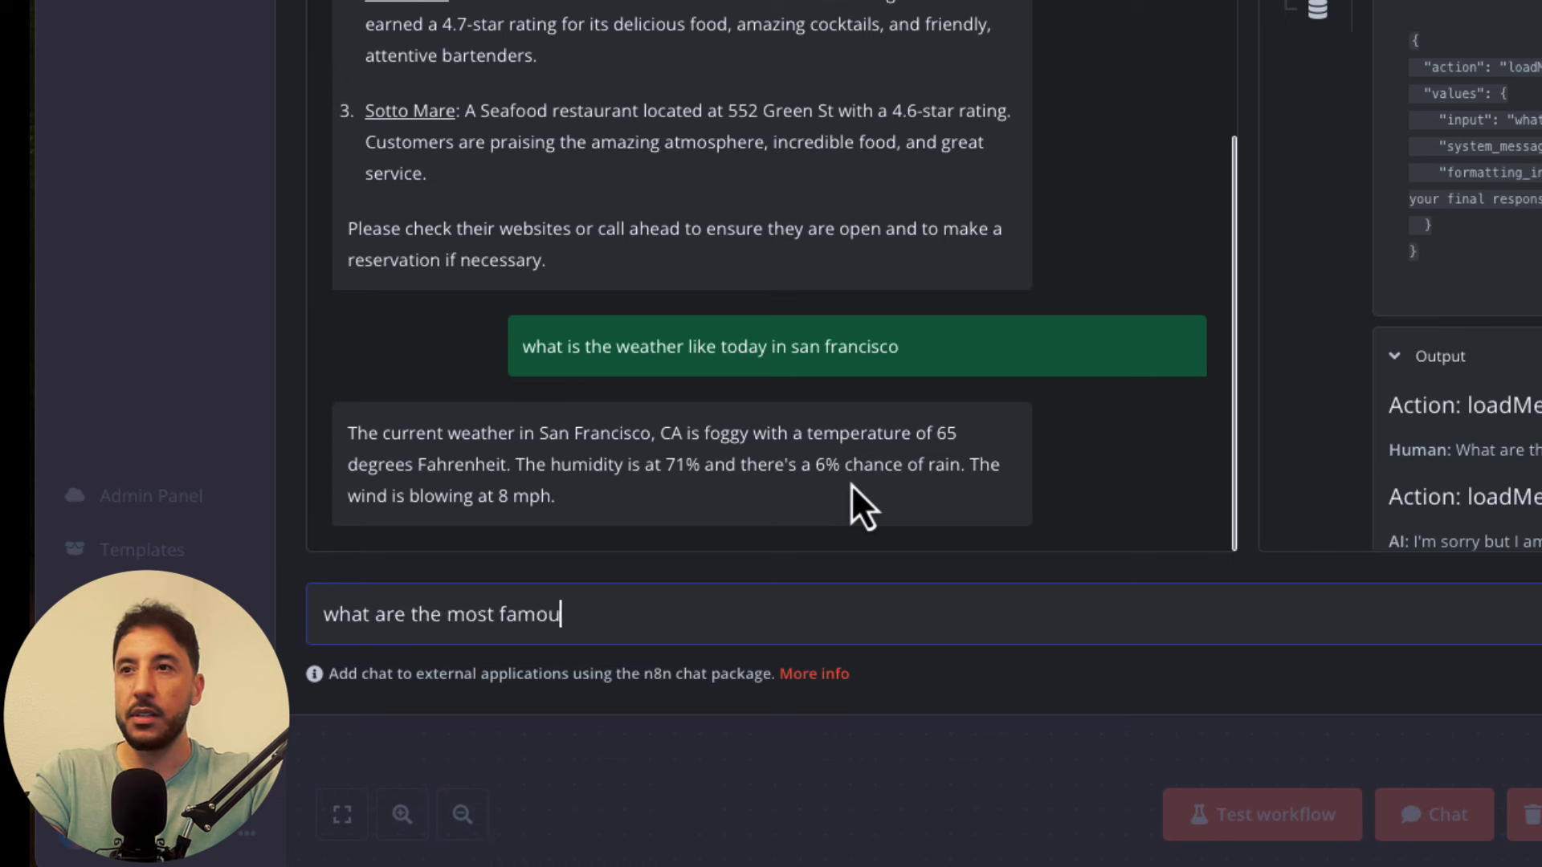
key(BackSpace)
key(BackSpace)
key(BackSpace)
key(BackSpace)
key(BackSpace)
key(BackSpace)
key(BackSpace)
key(BackSpace)
key(BackSpace)
key(BackSpace)
key(BackSpace)
key(BackSpace)
key(BackSpace)
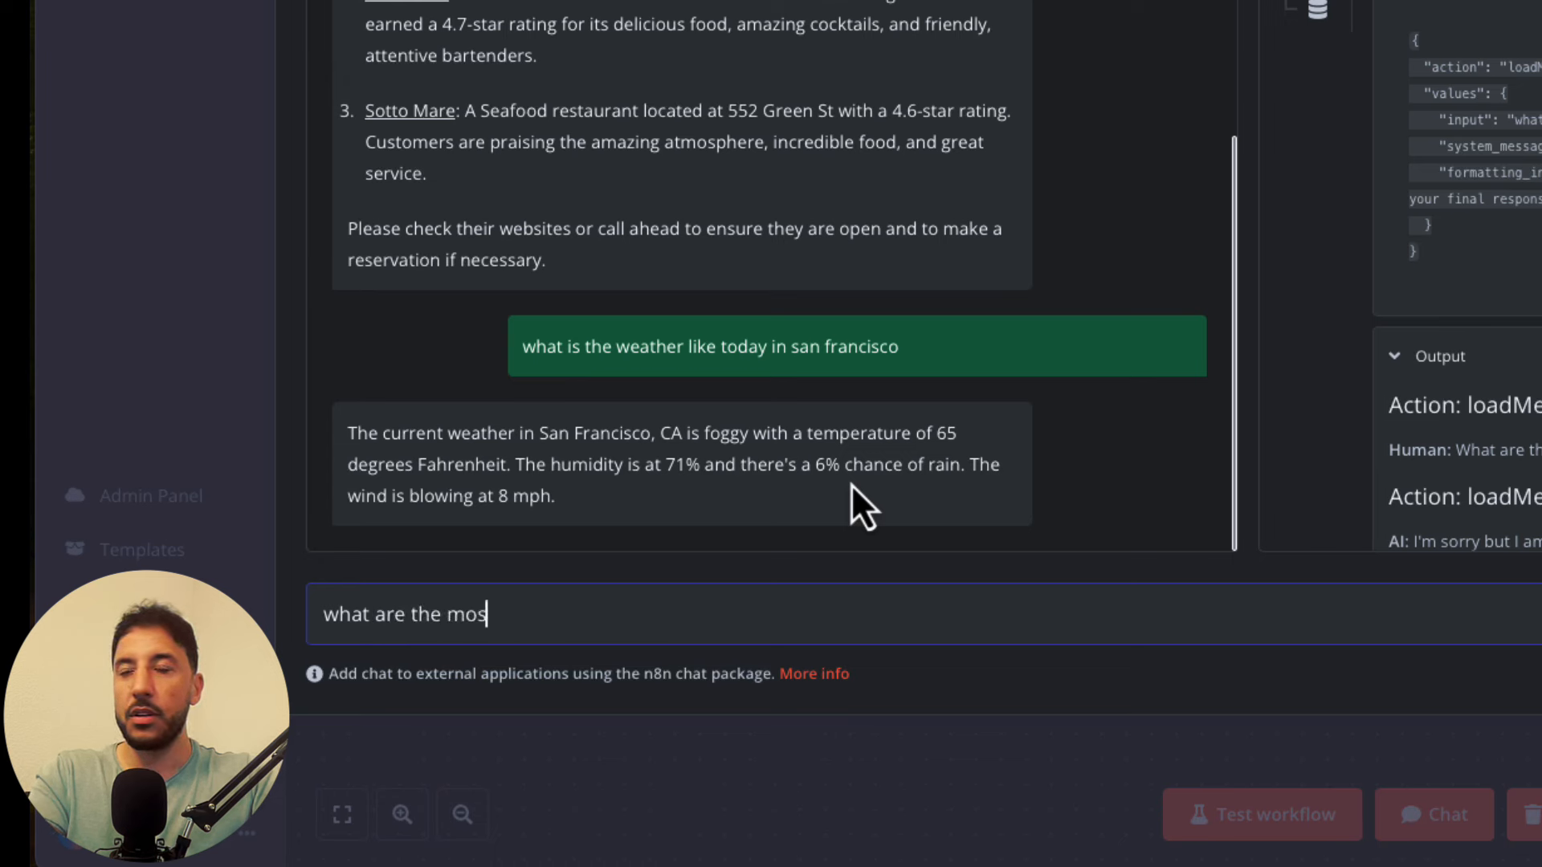
text(he top rated resturants)
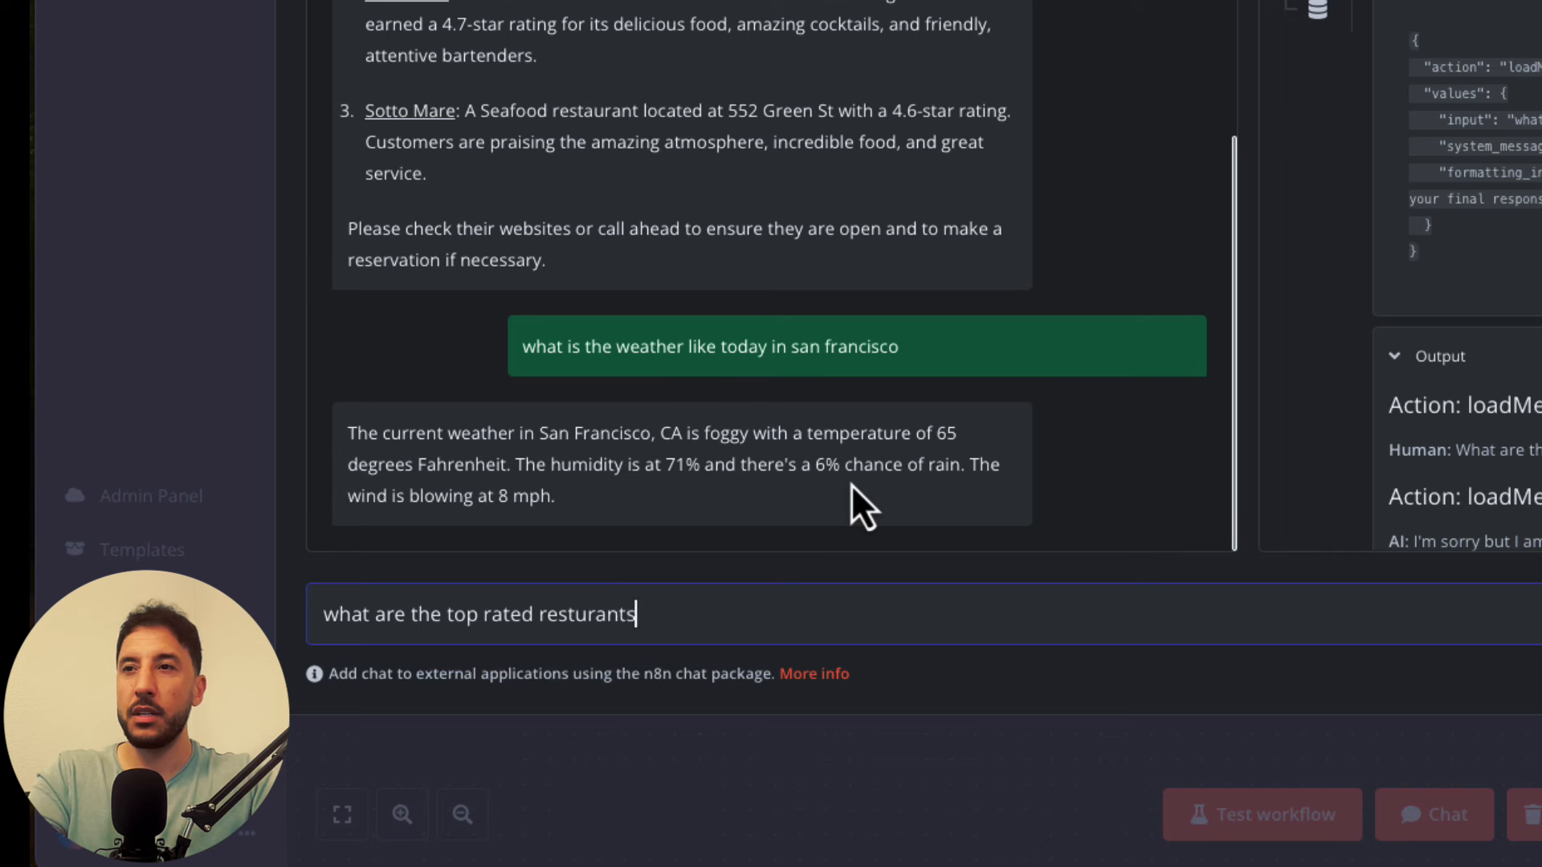
text( in Toronto )
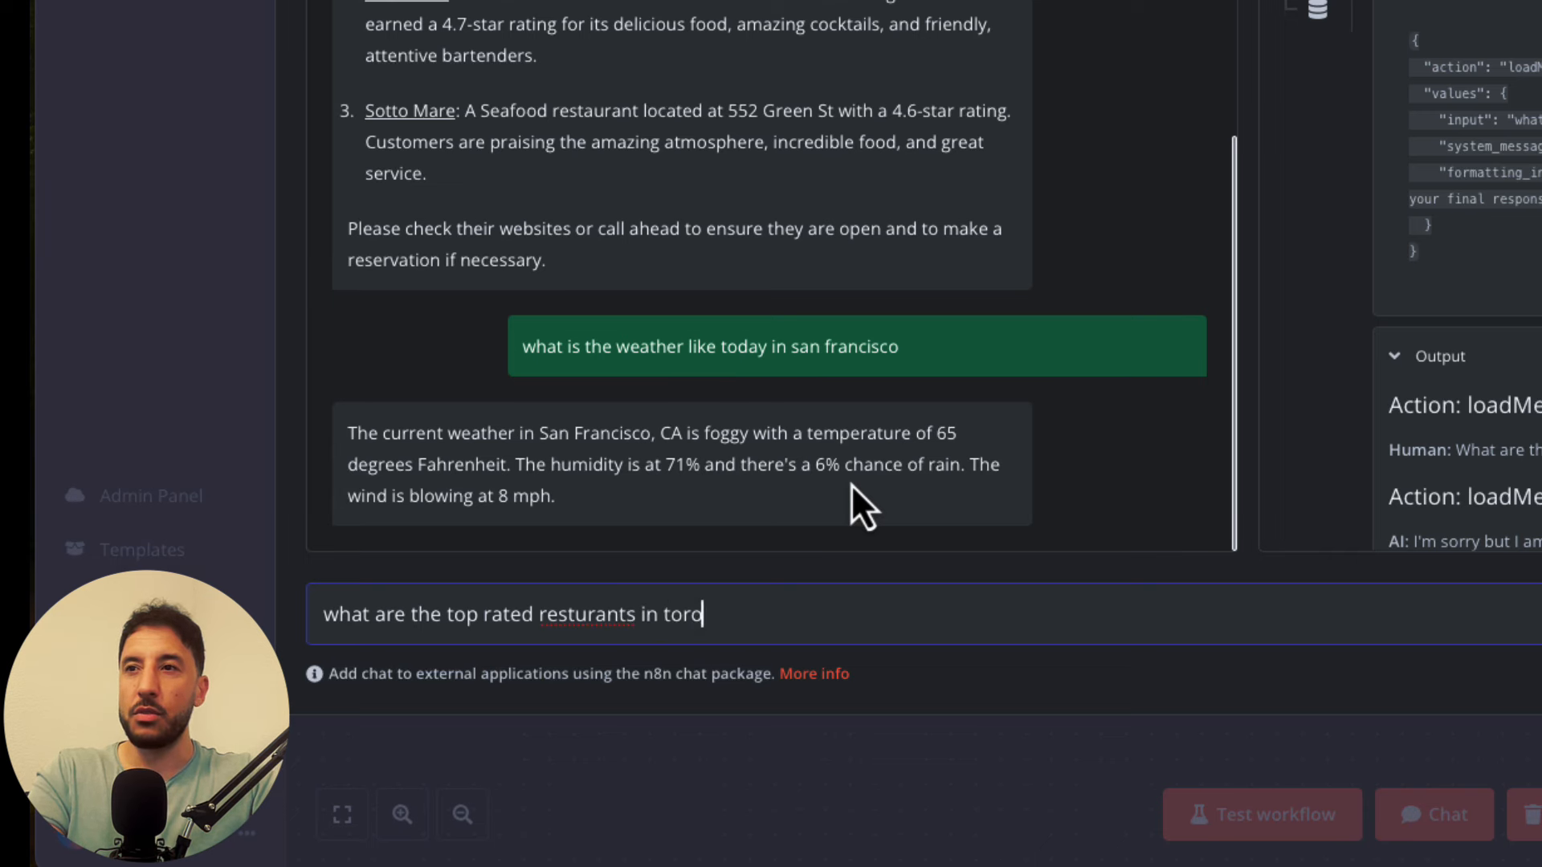
text(this month)
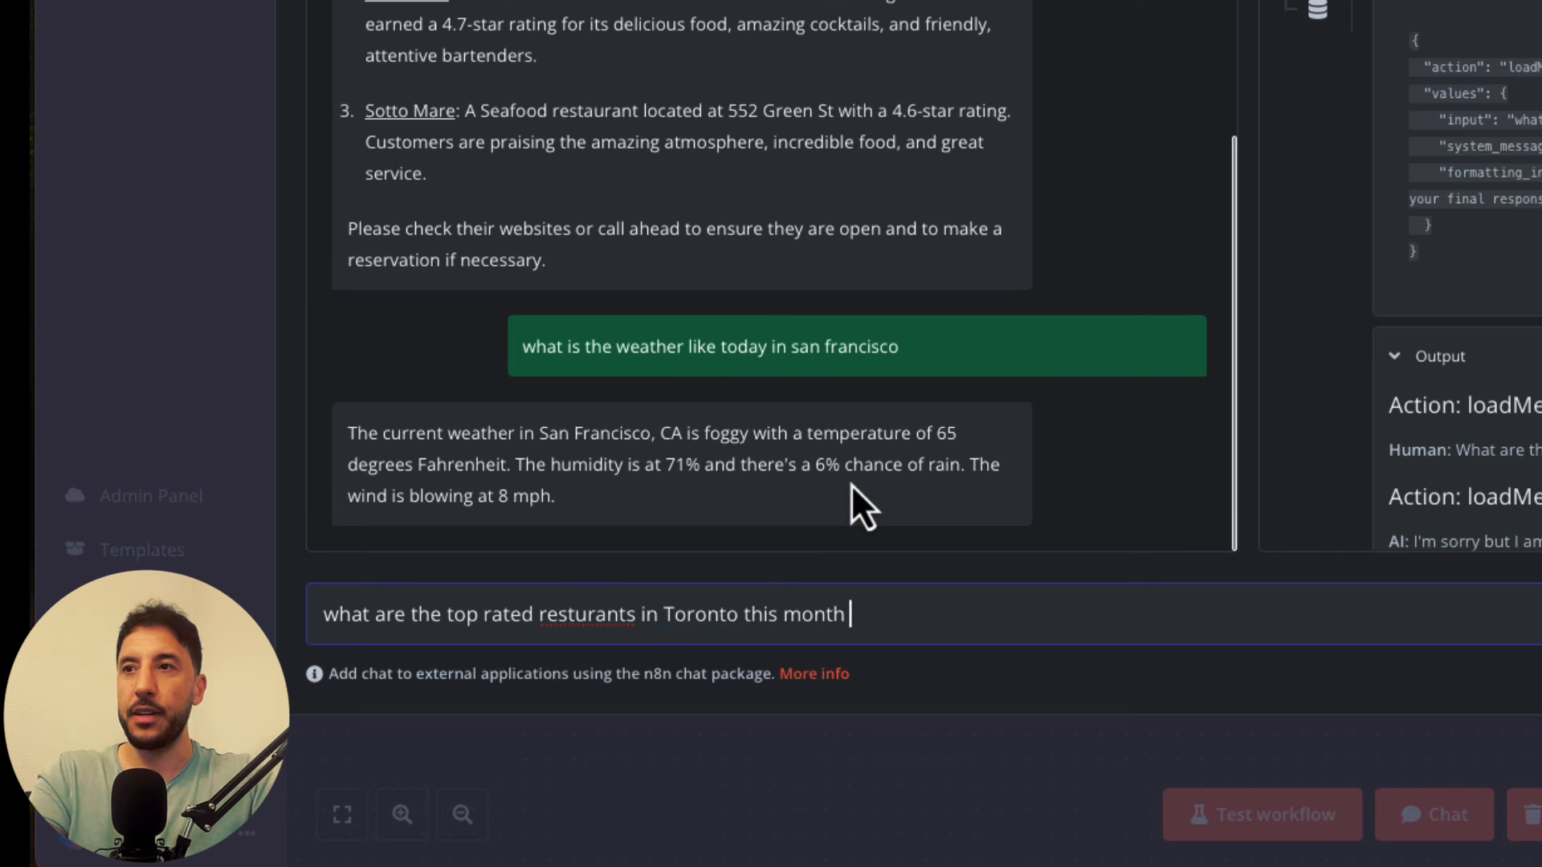
key(Return)
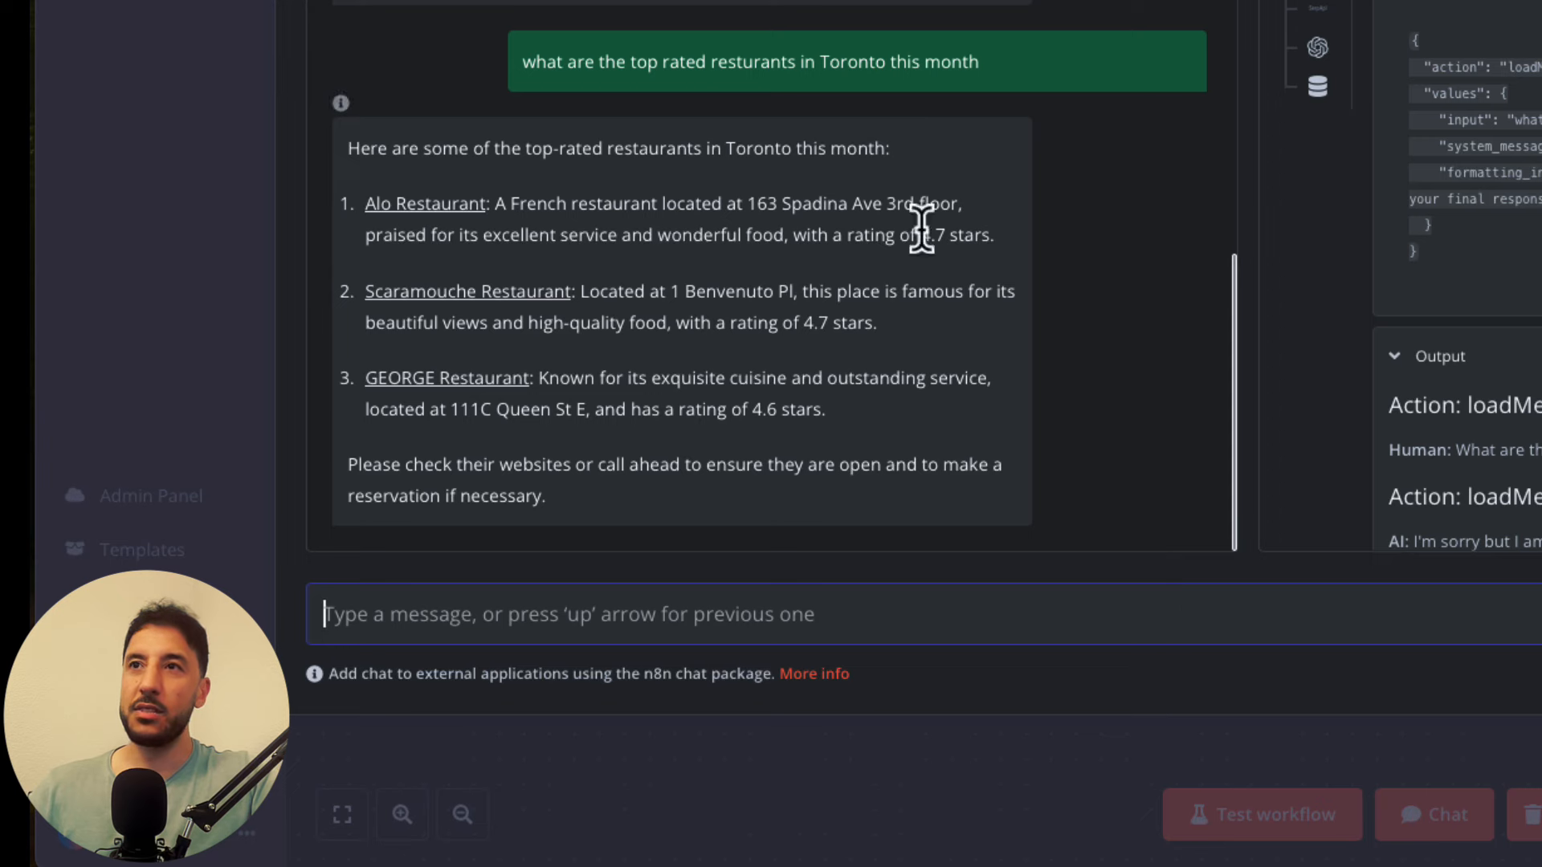
Step: Review the earlier chat replies and send the same question for another city: "what are the top rated resturants in Seattle this month"
scroll(923, 241, up, 3)
scroll(923, 241, down, 3)
scroll(923, 233, up, 5)
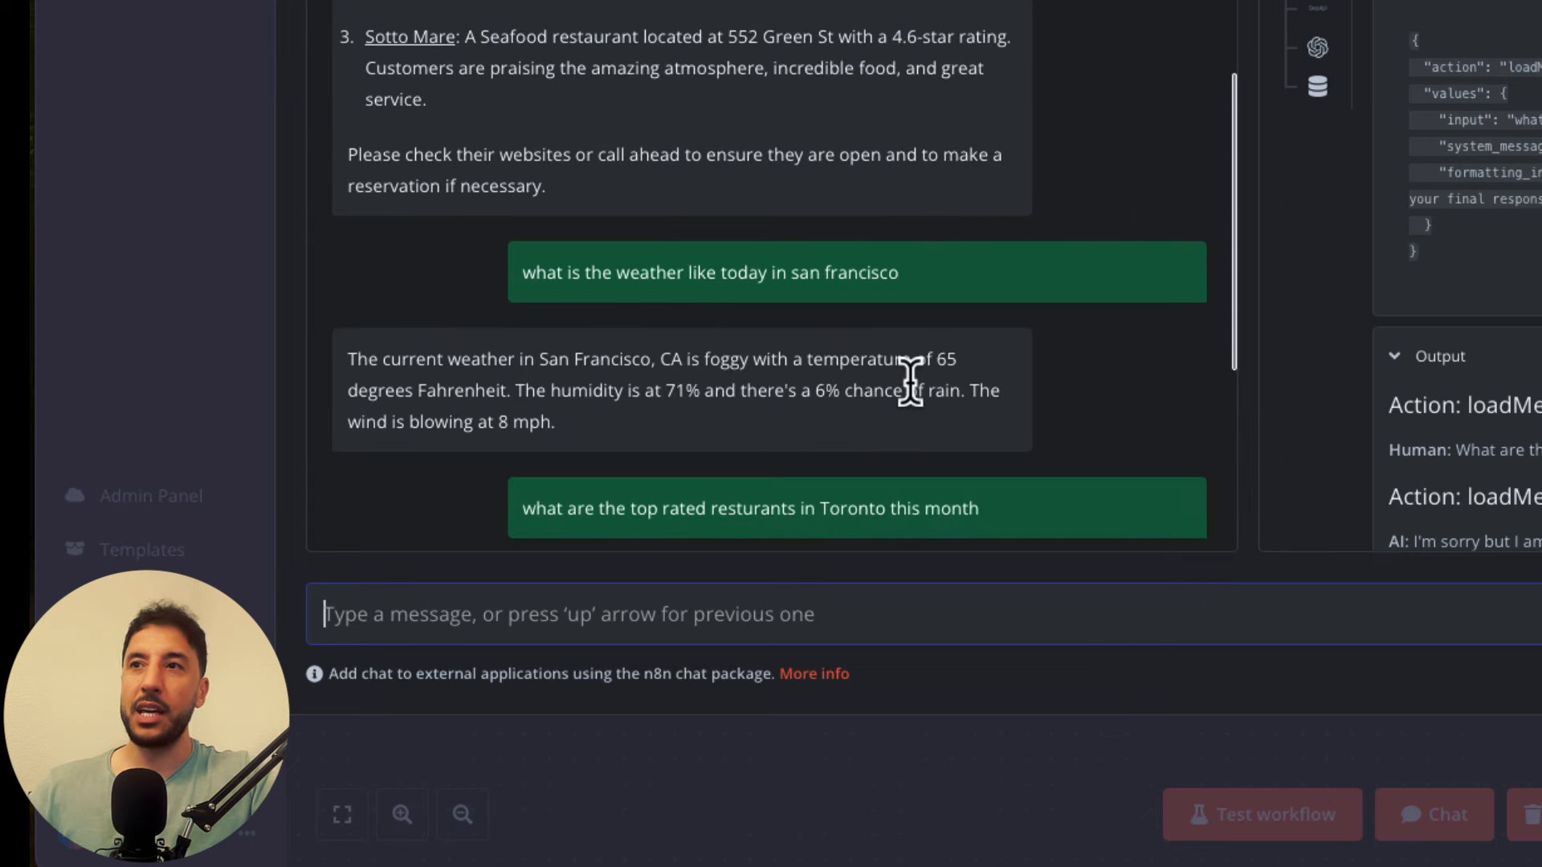
scroll(776, 301, down, 3)
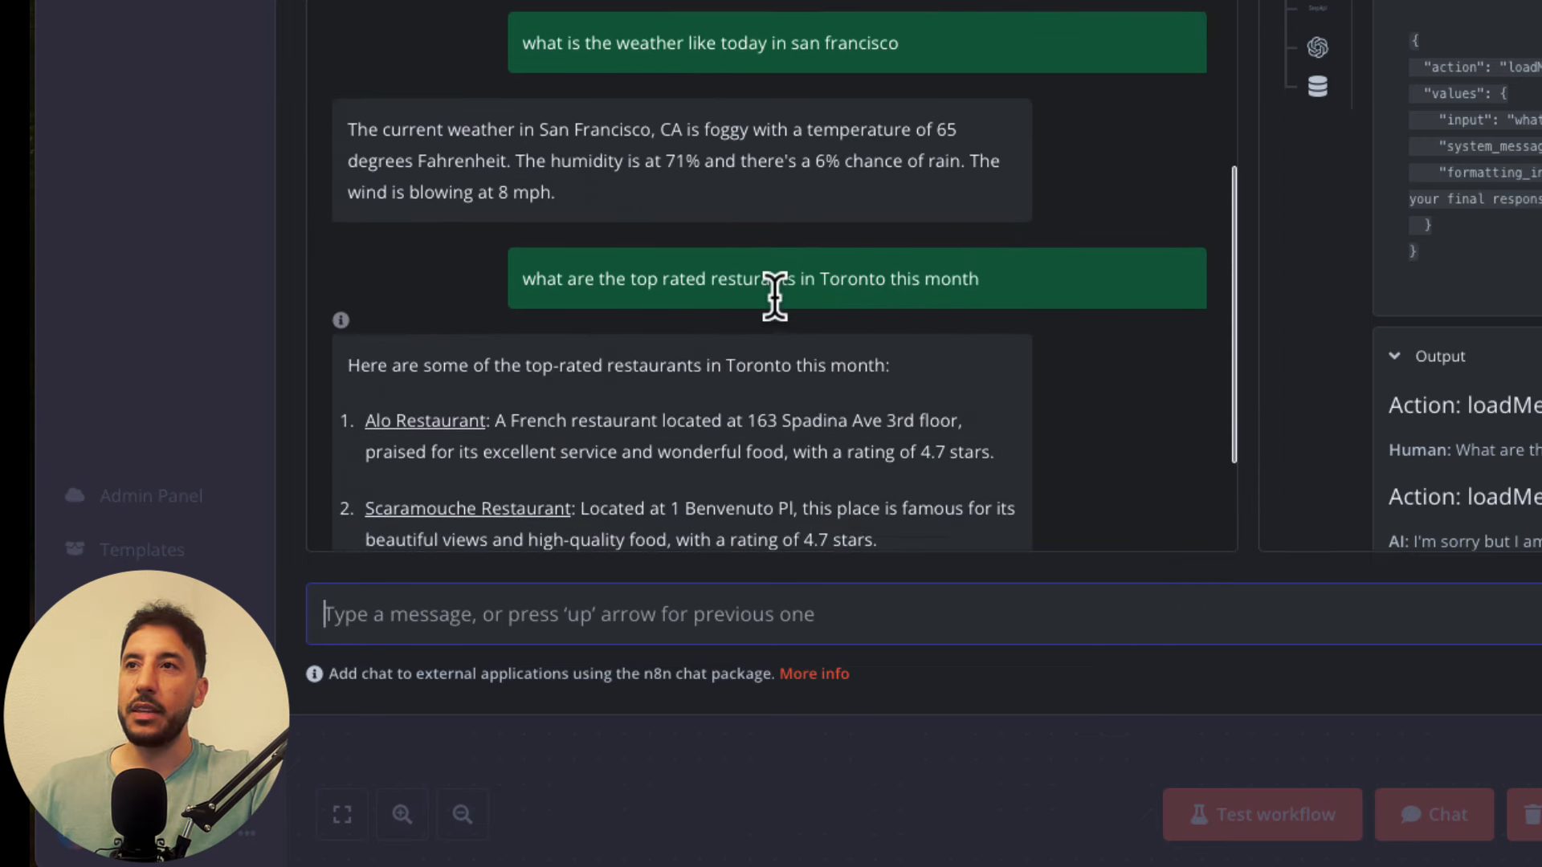
double_click(695, 273)
scroll(695, 273, down, 3)
click(719, 615)
key(Up)
double_click(718, 615)
text(Seatle this month)
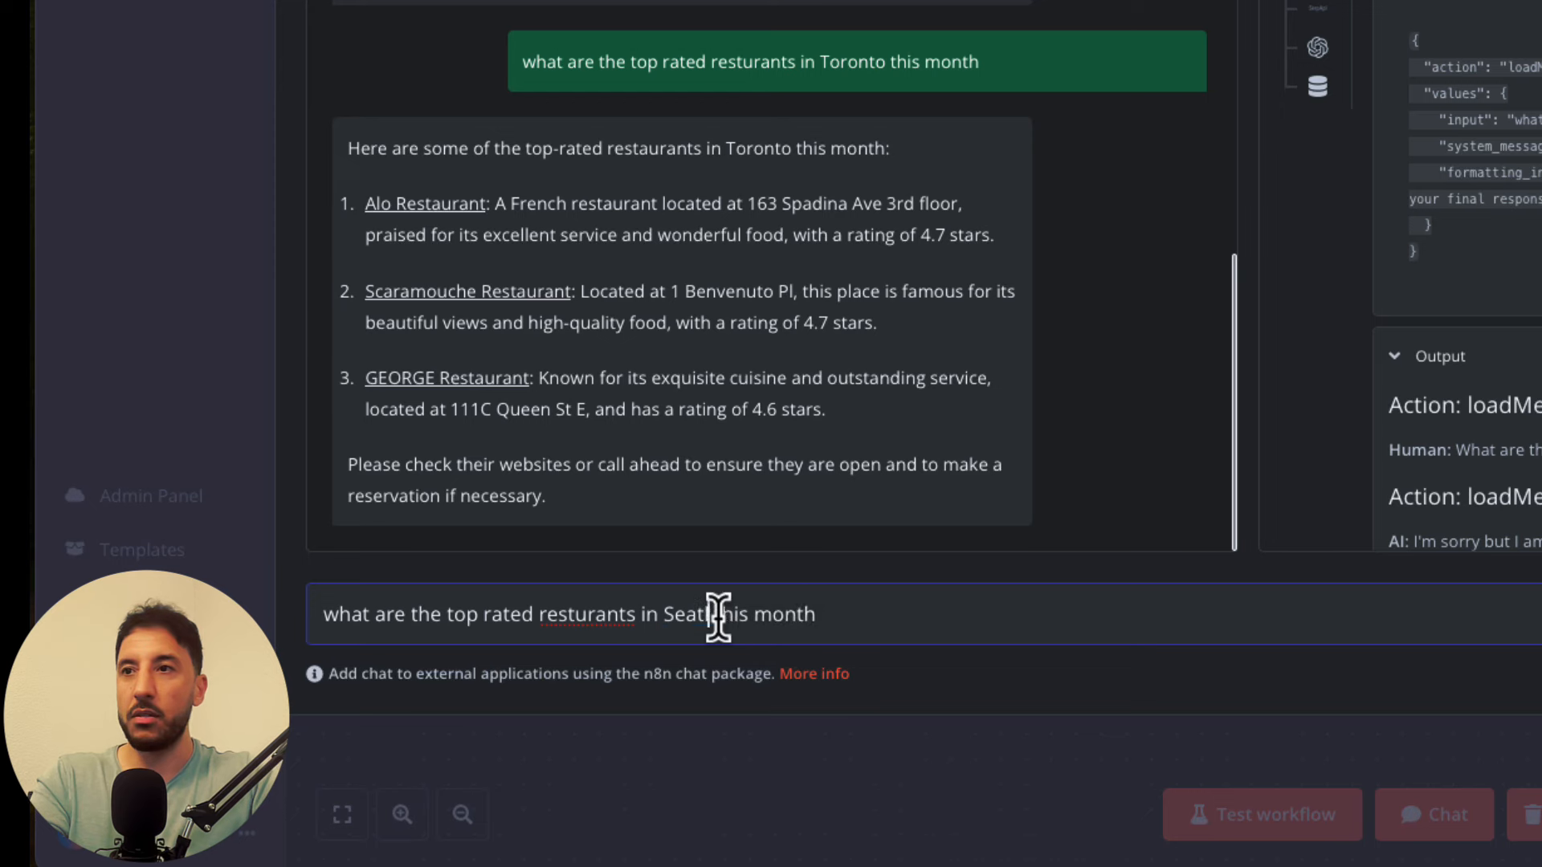
key(BackSpace)
click(837, 615)
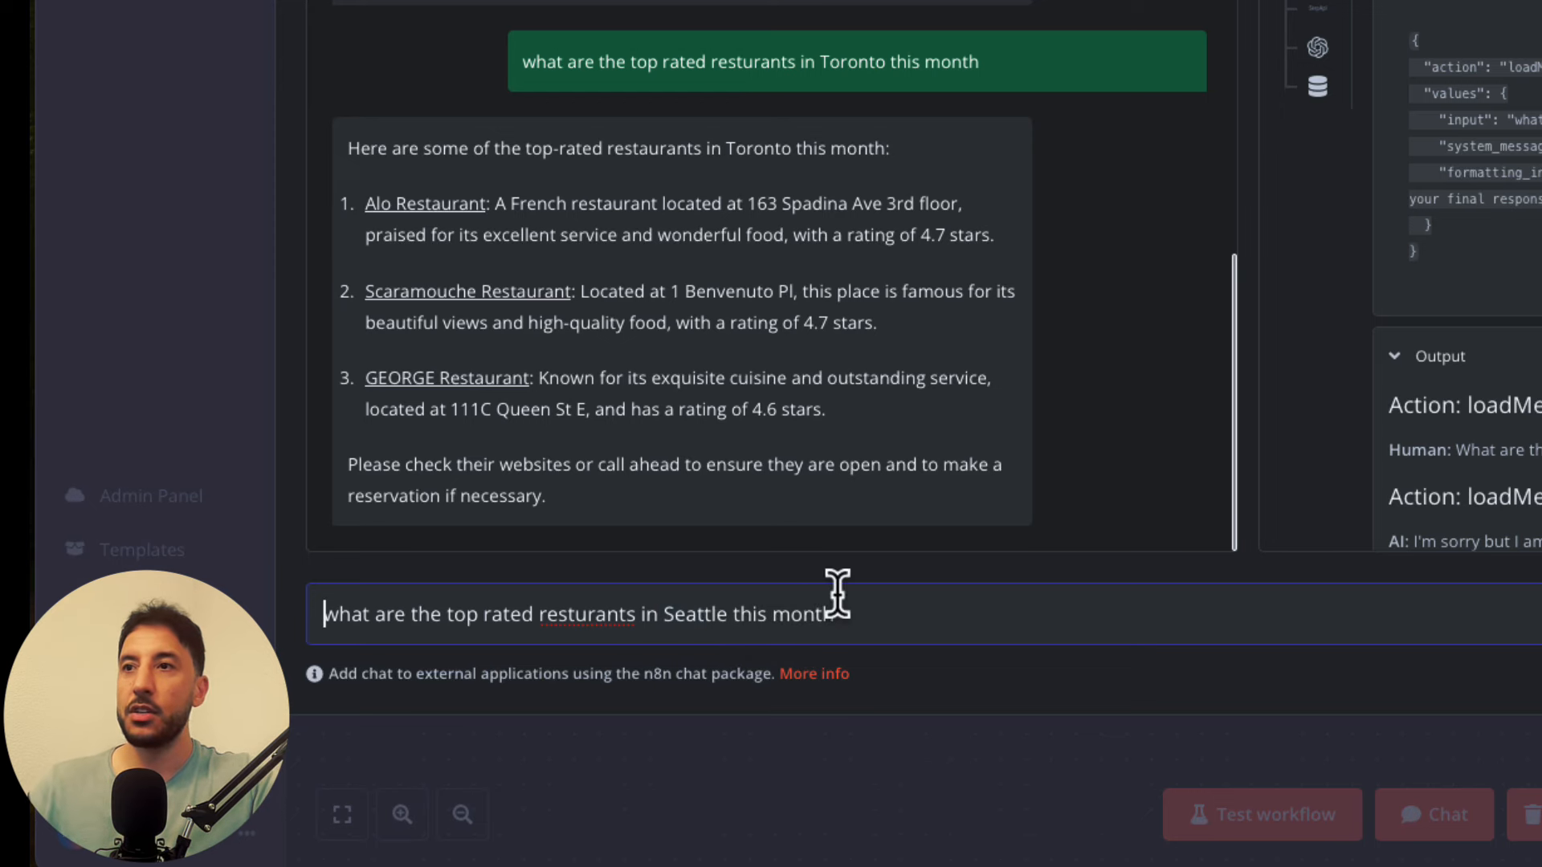
key(Return)
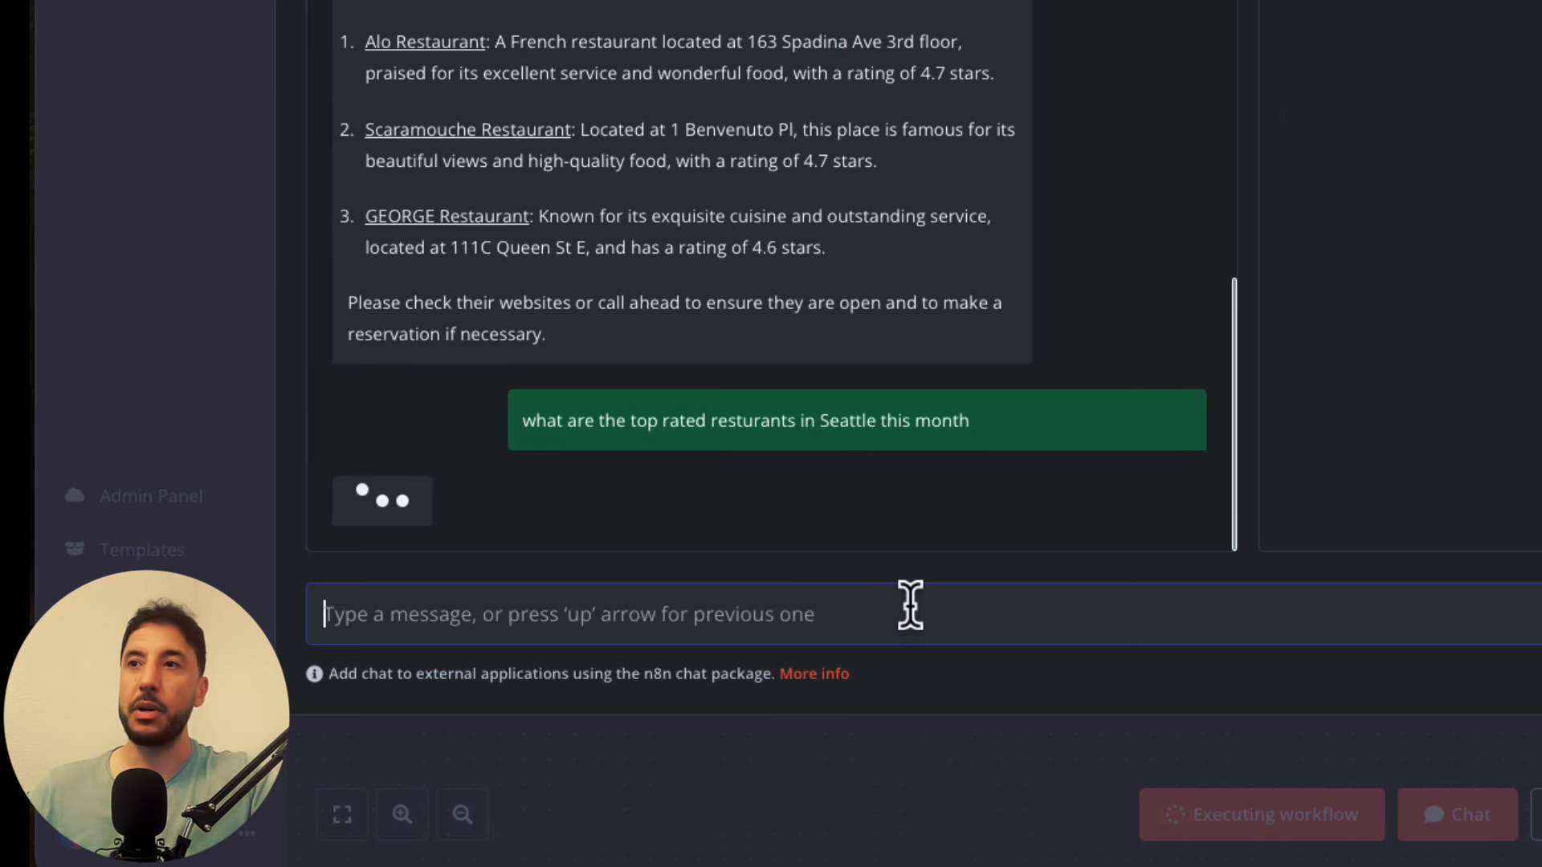